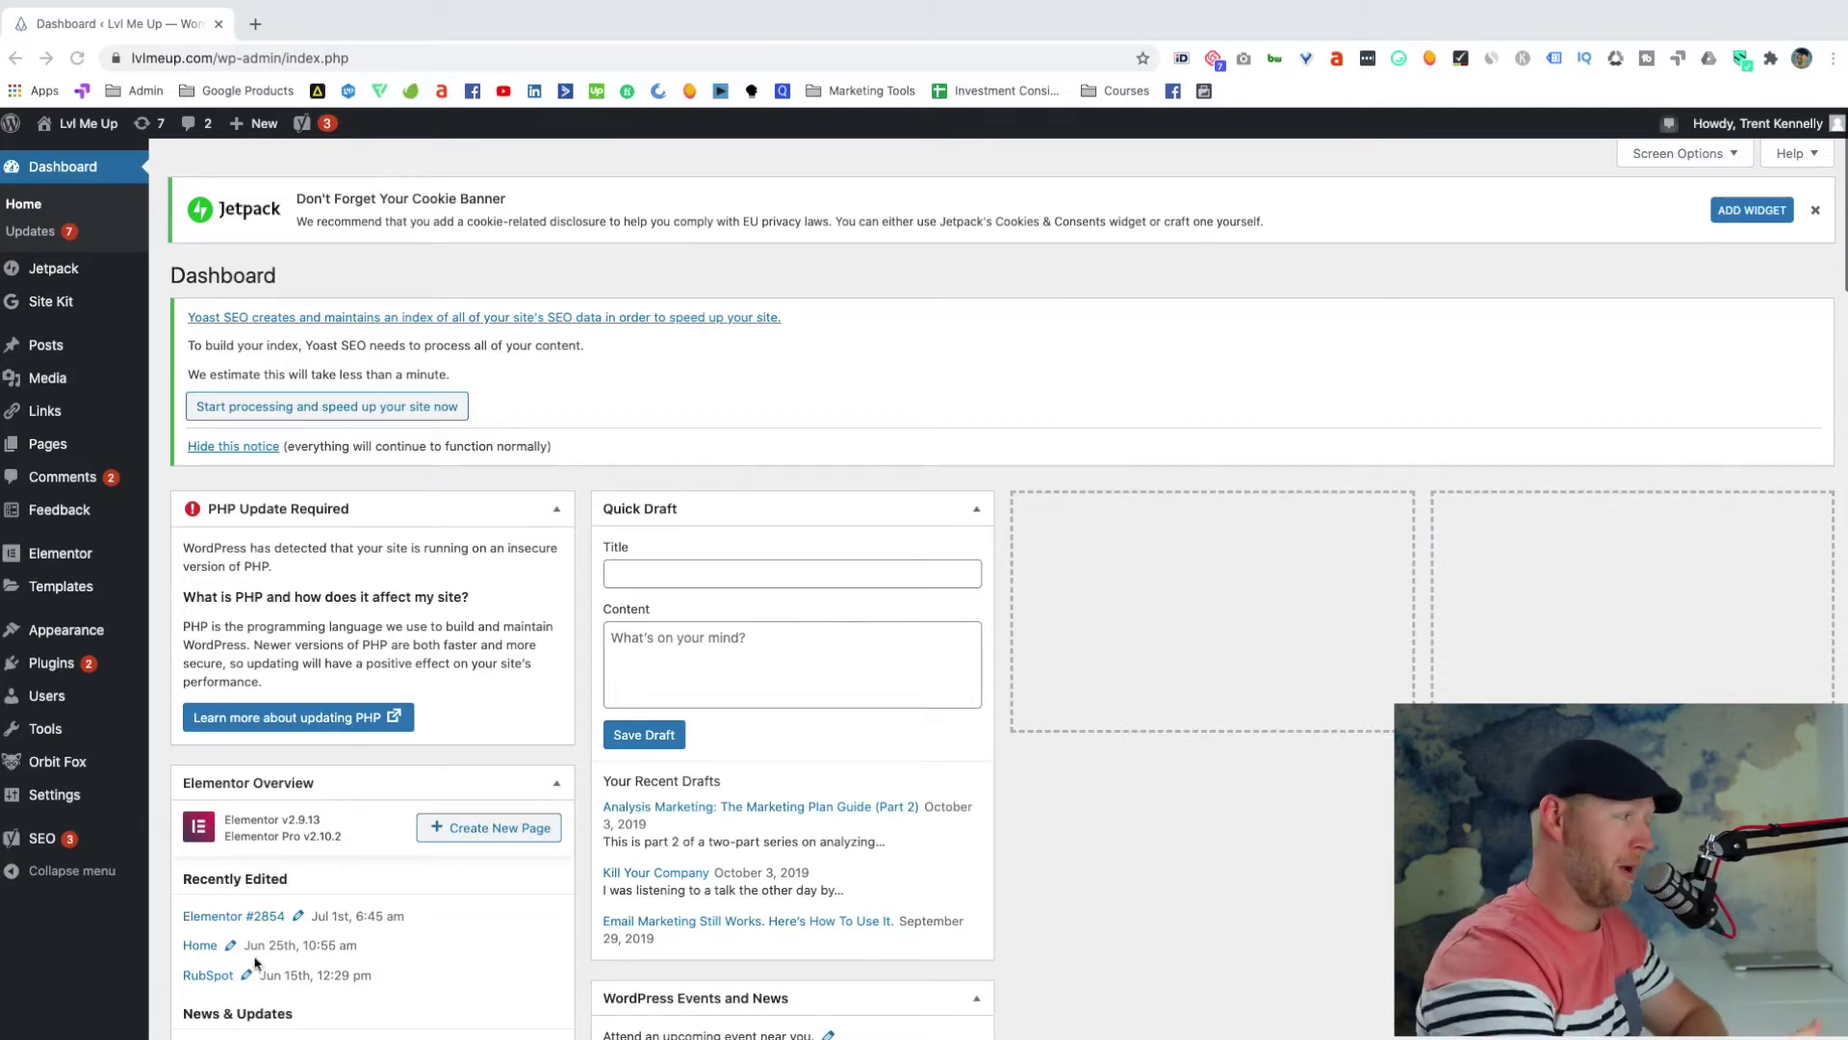
- From Templates > Popups, start a new Popup-type template named 'Free Ebook Popup'
left_click(58, 591)
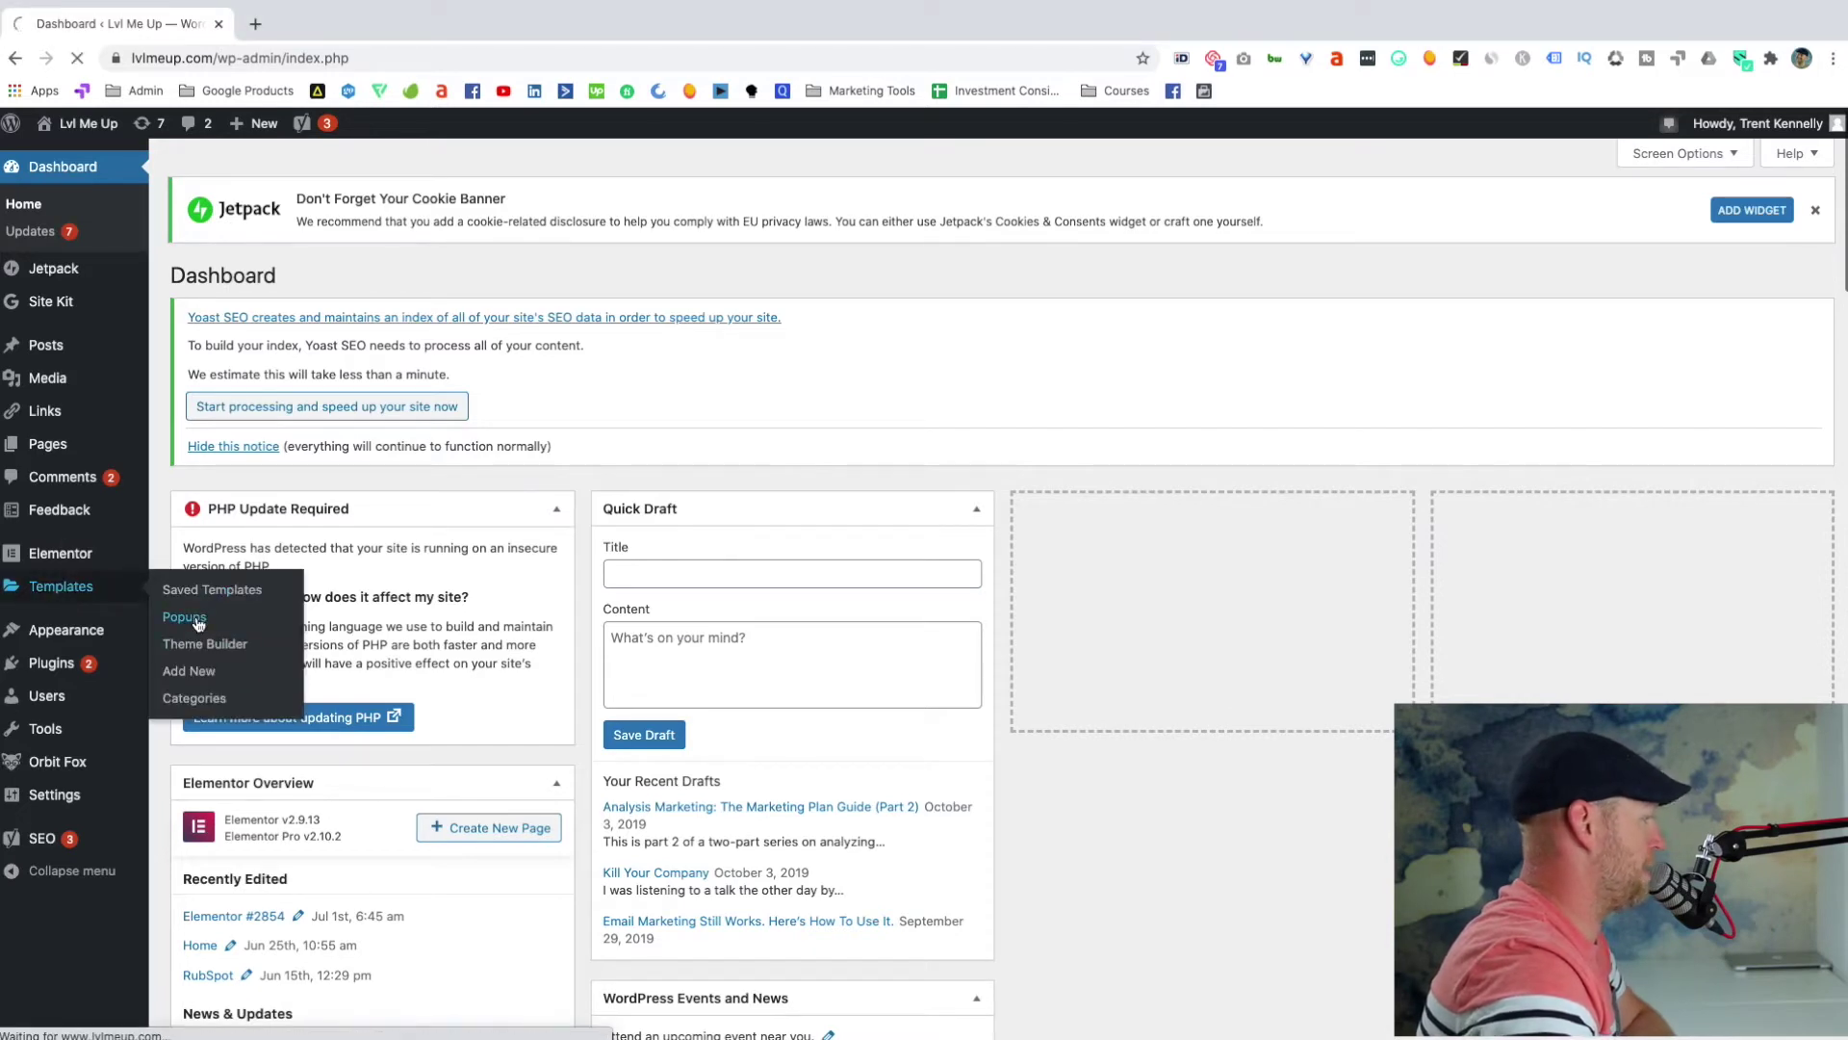
left_click(185, 617)
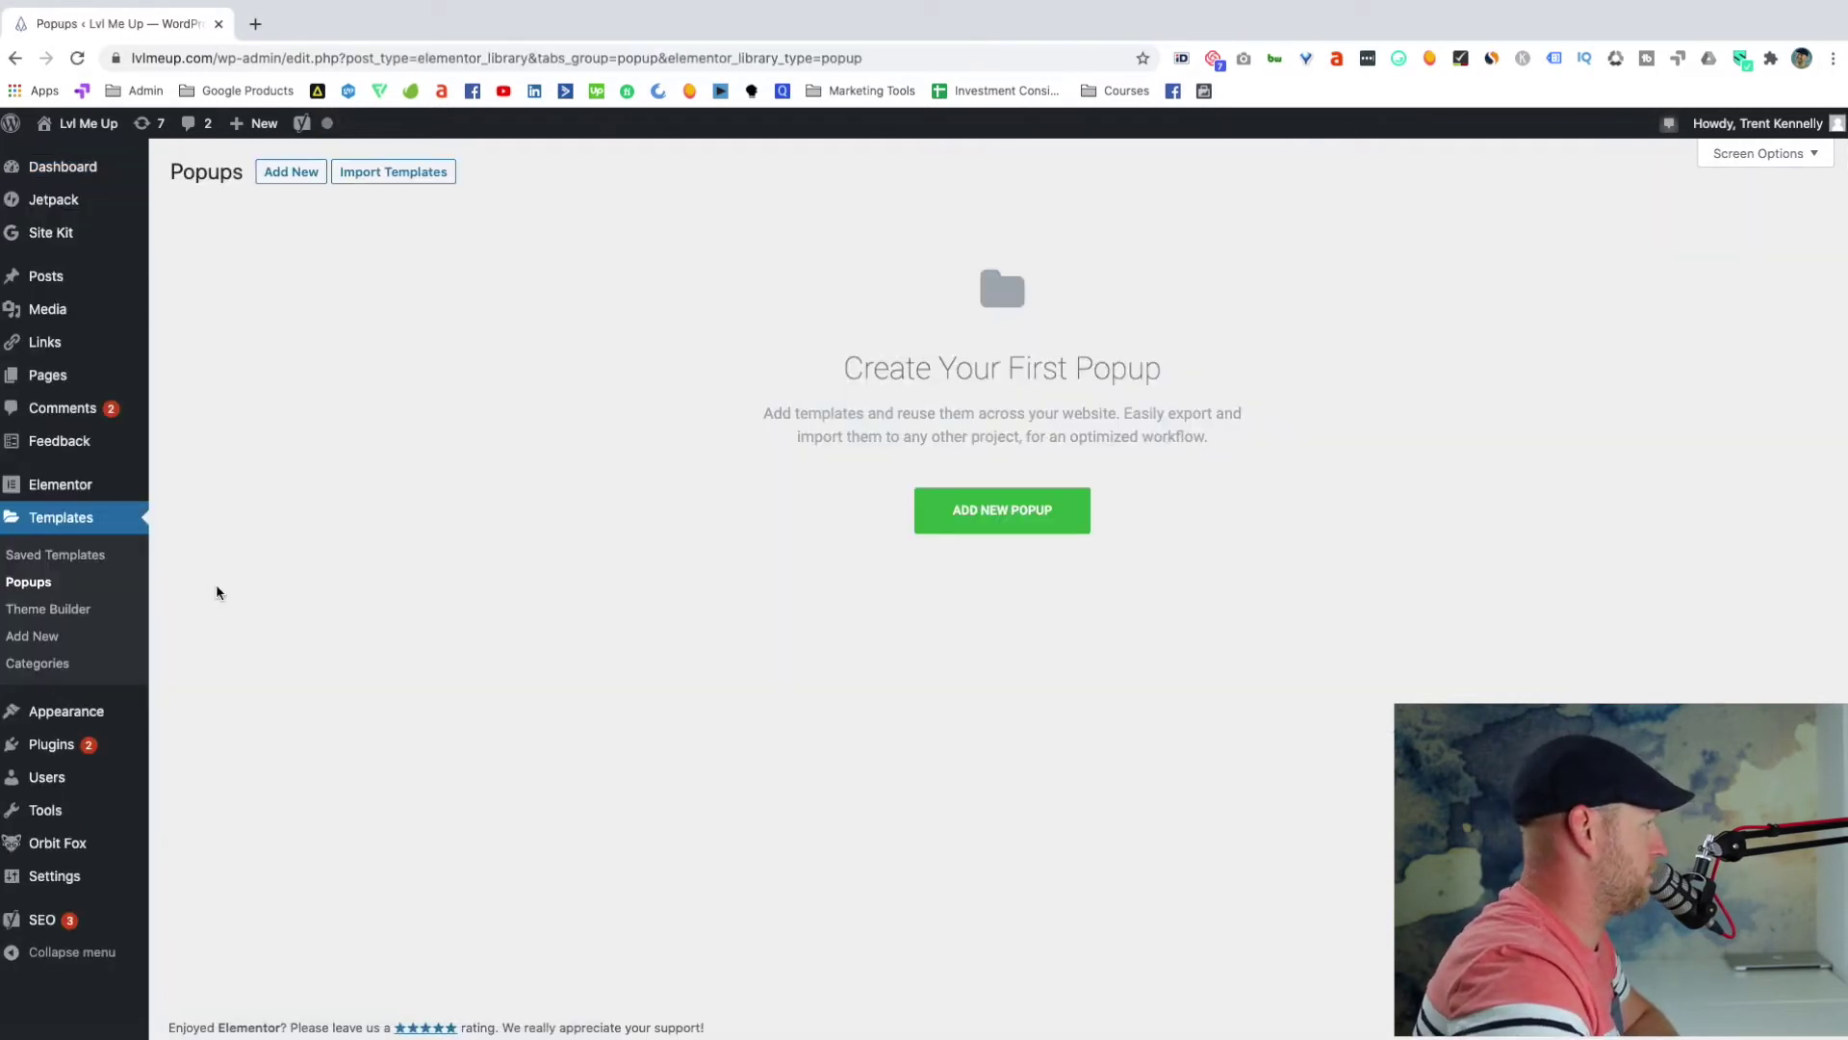
left_click(958, 510)
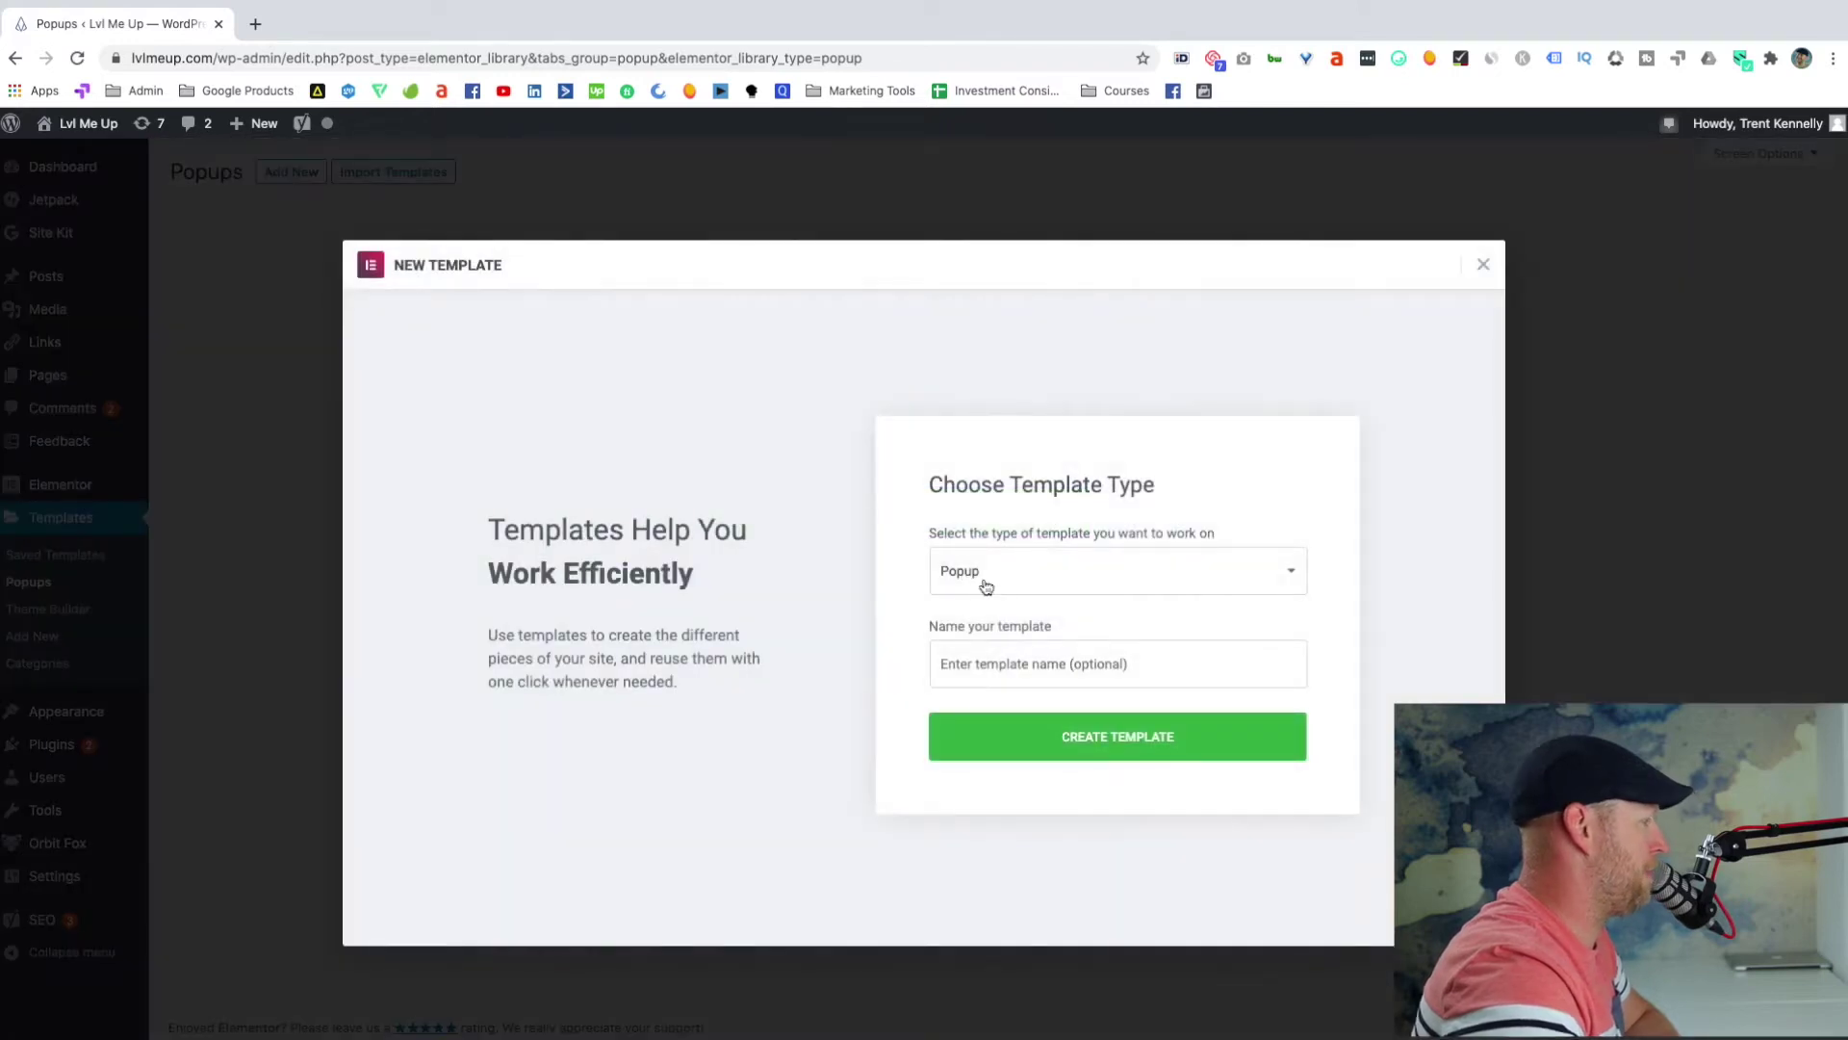
left_click(991, 580)
left_click(990, 579)
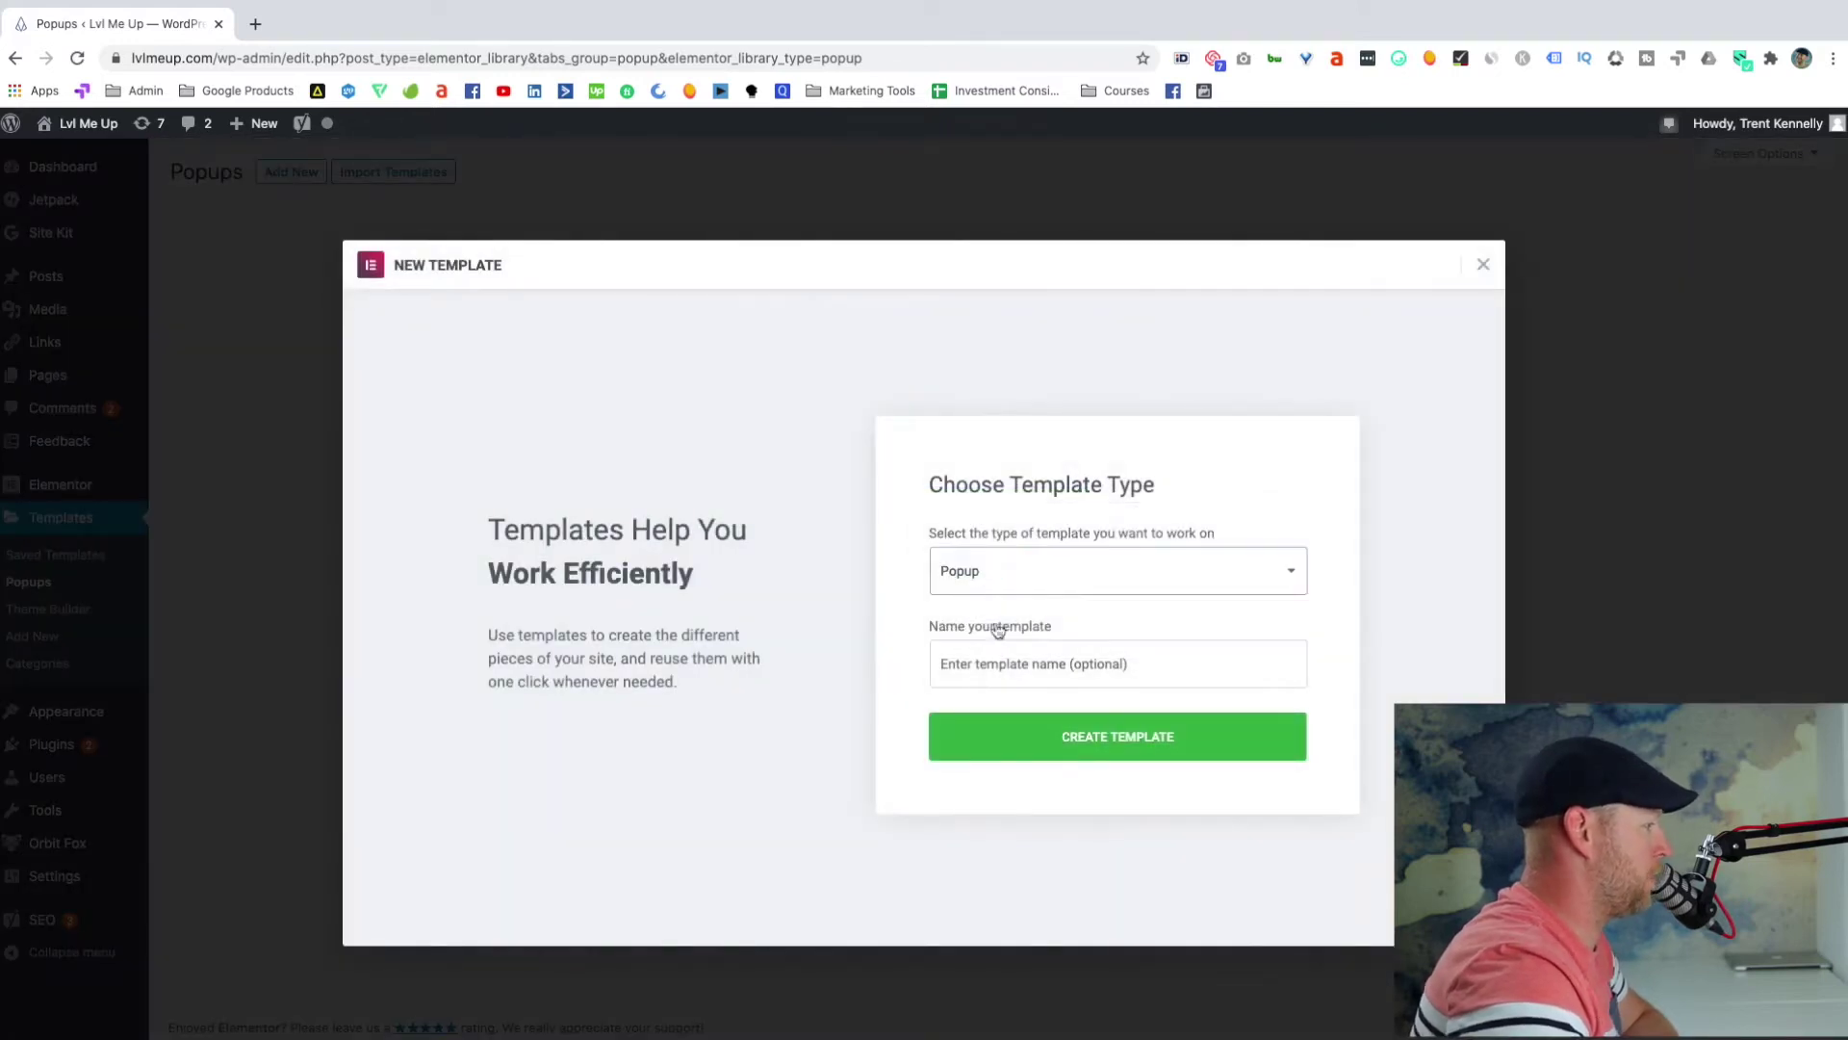
left_click(1027, 666)
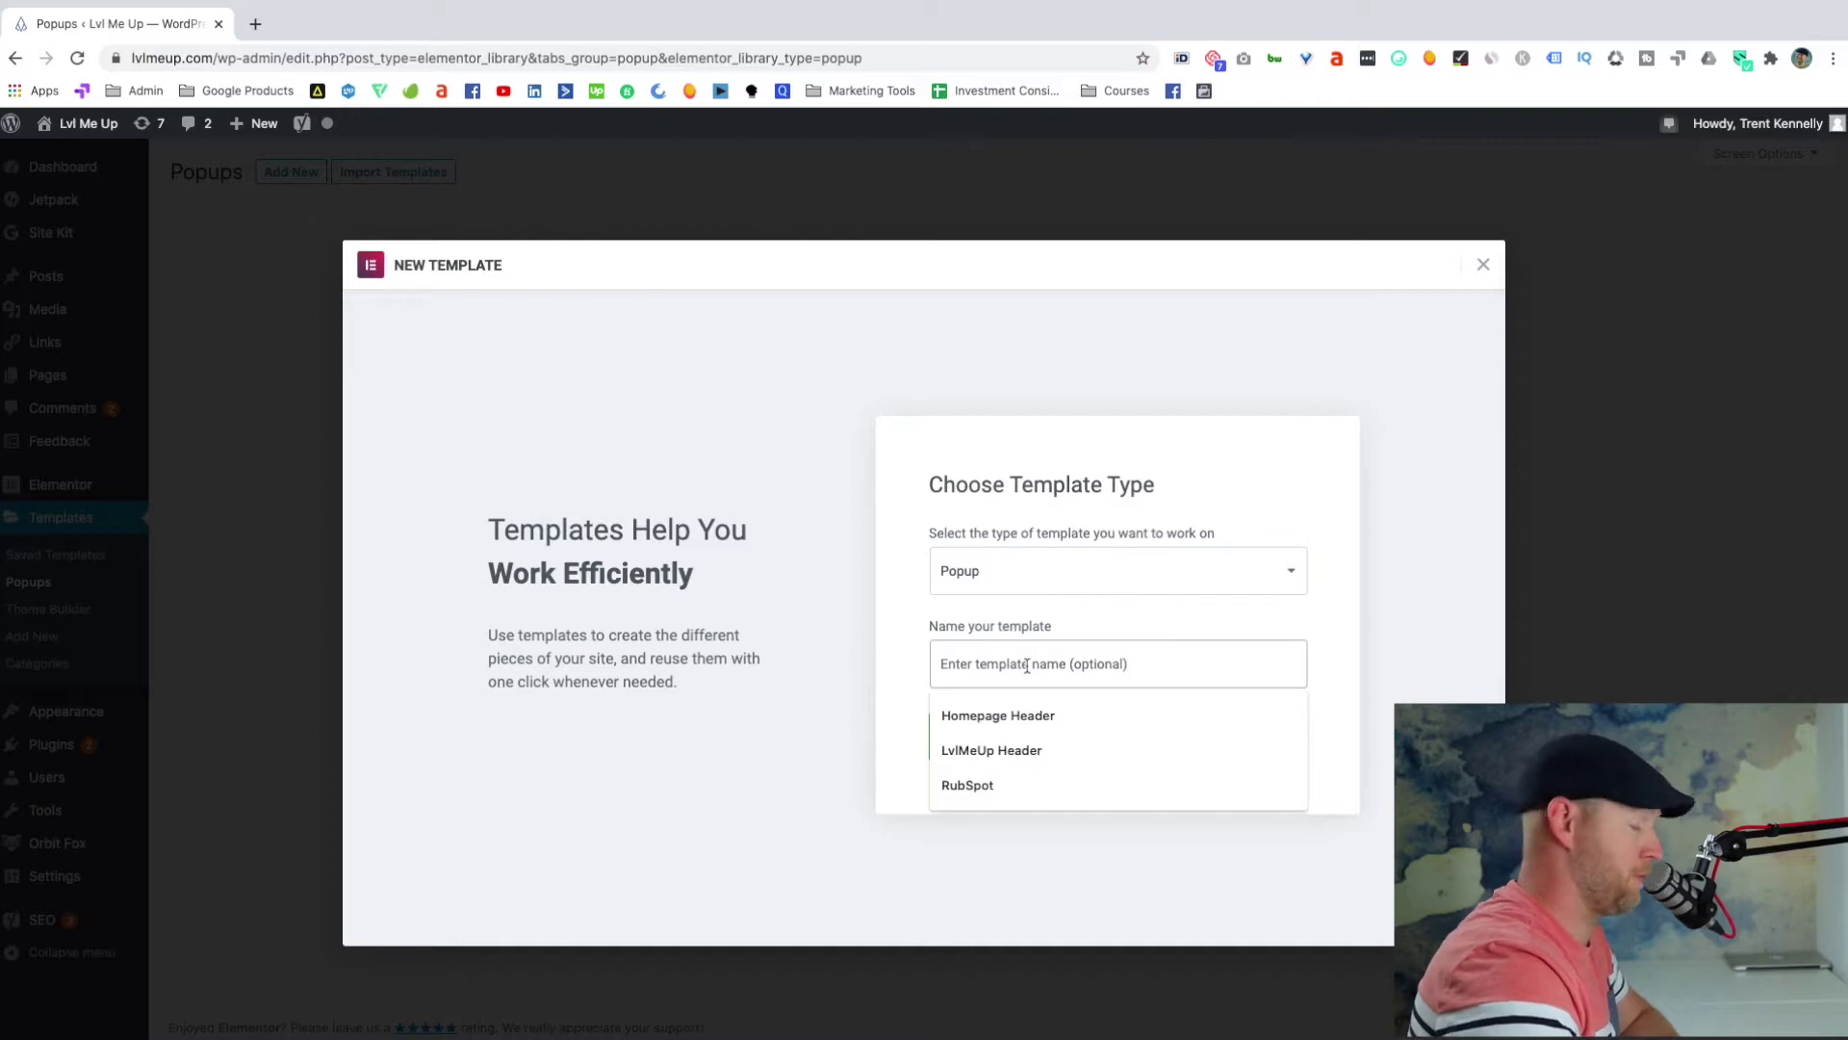
type("Free")
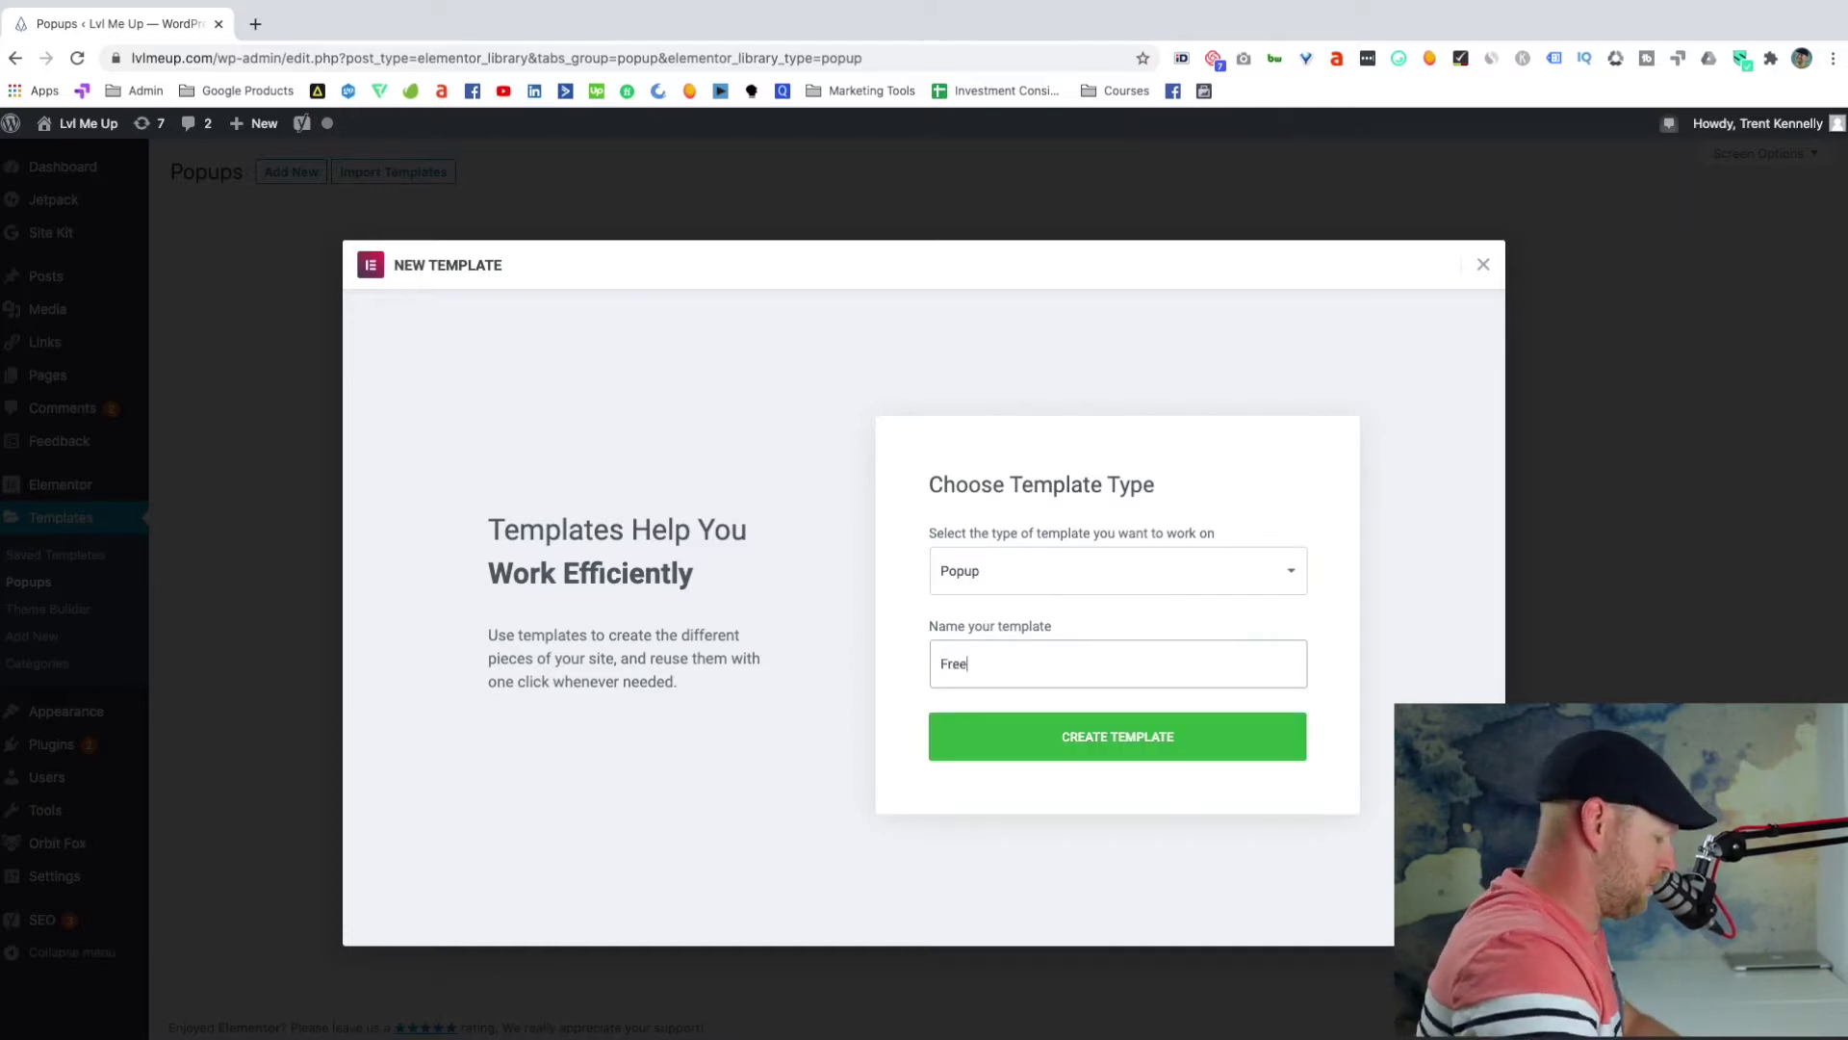
type(" Ebook ")
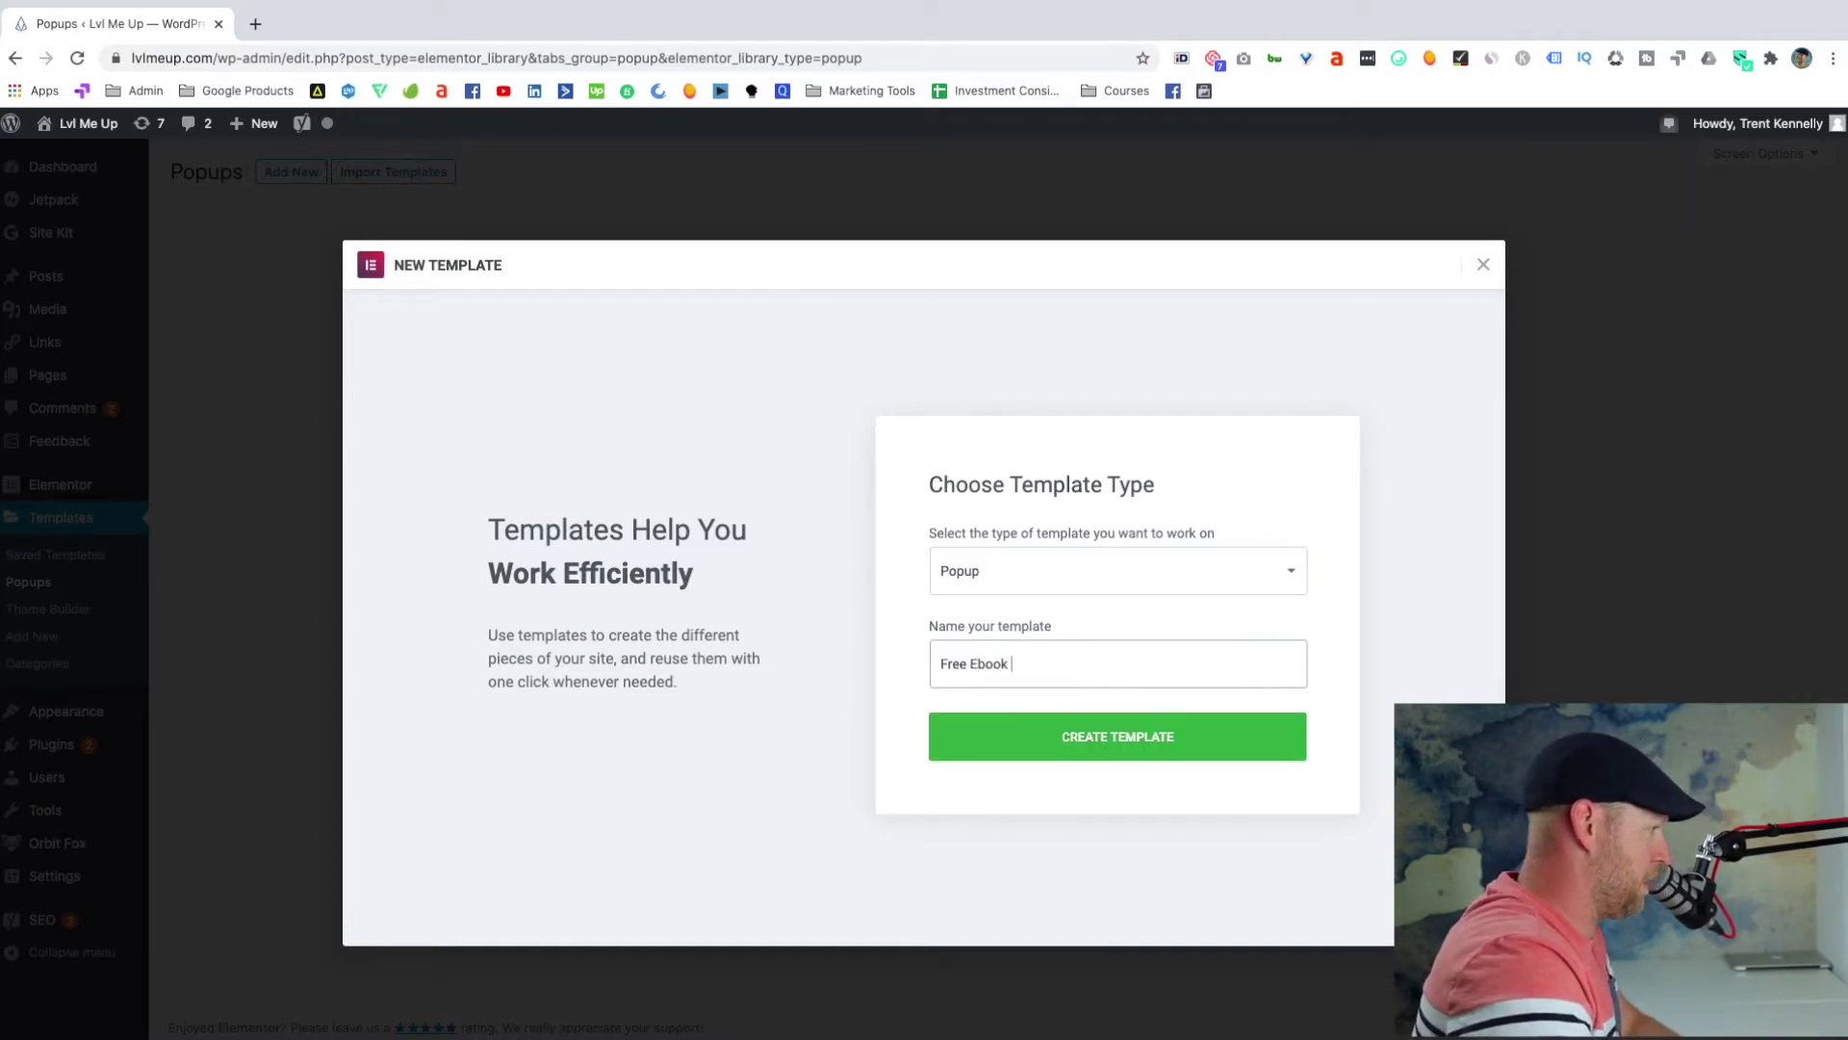
type("Popup")
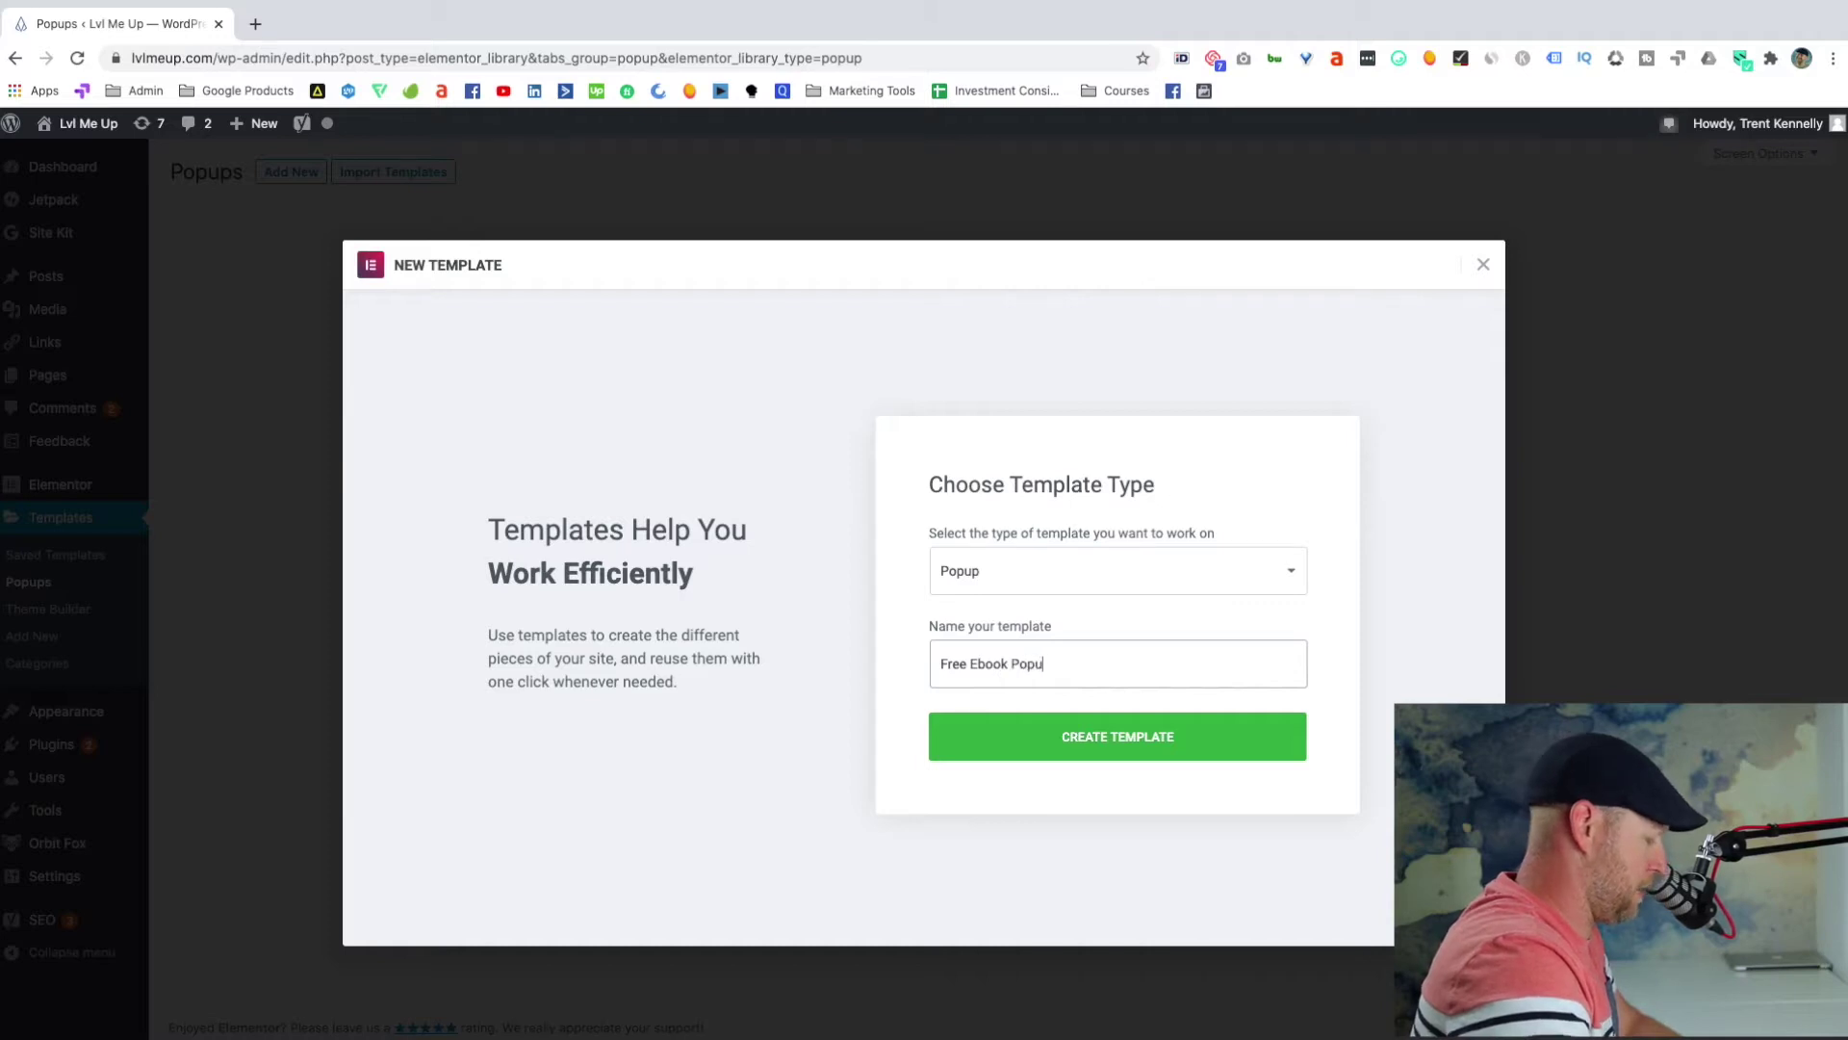
- Create the Free Ebook Popup template and scroll through the Library's ready-made popup designs
left_click(1102, 740)
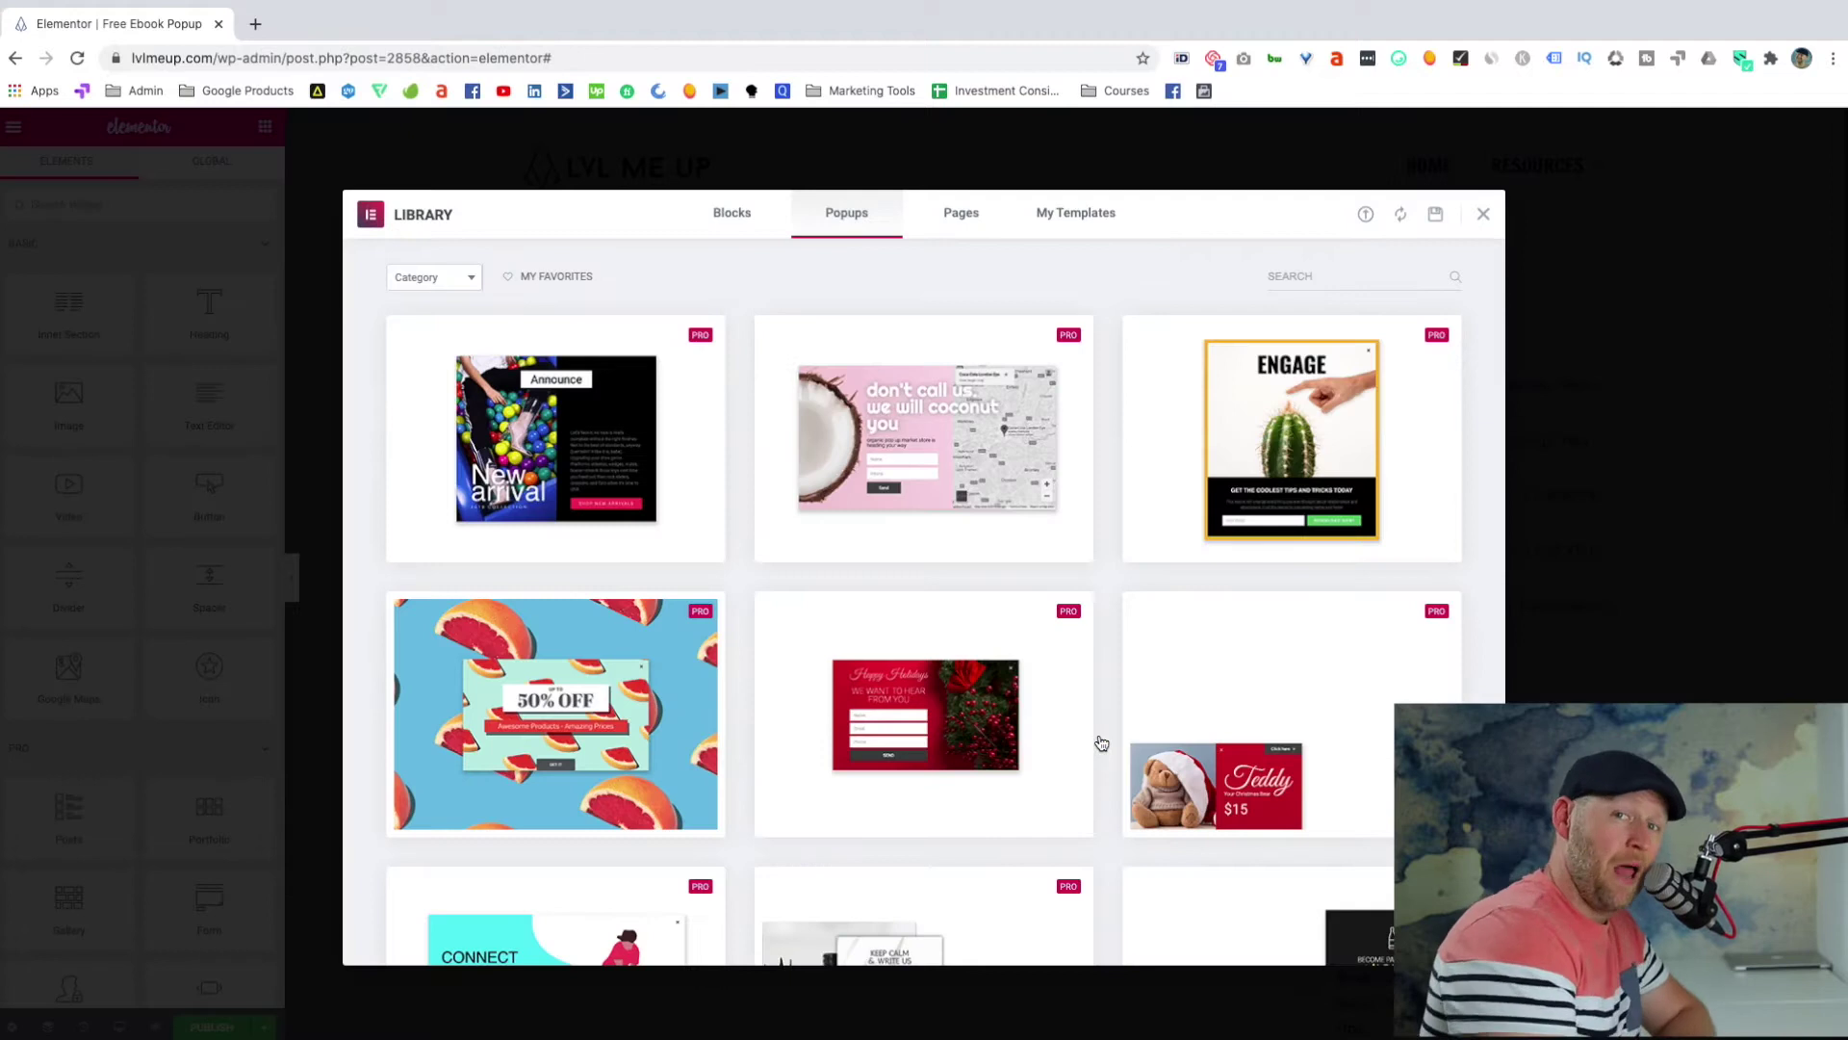
scroll(1023, 668, "down", 9)
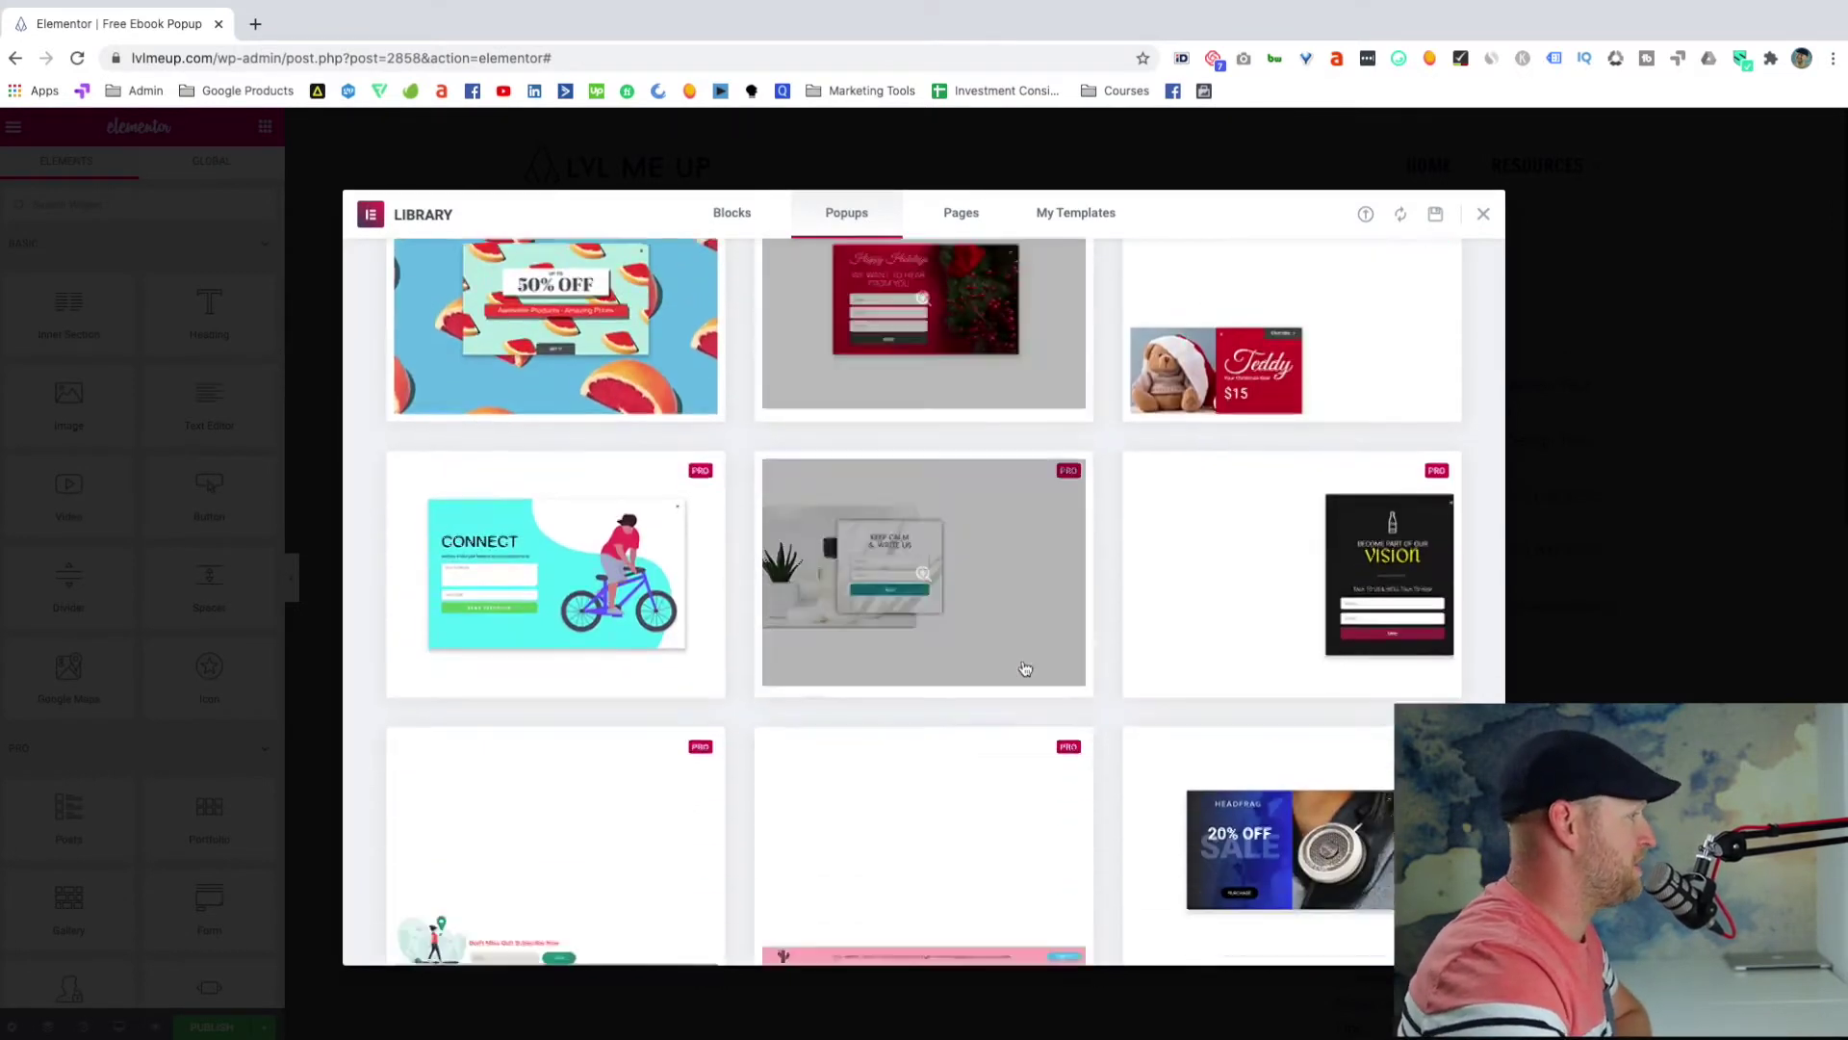
scroll(1024, 666, "down", 9)
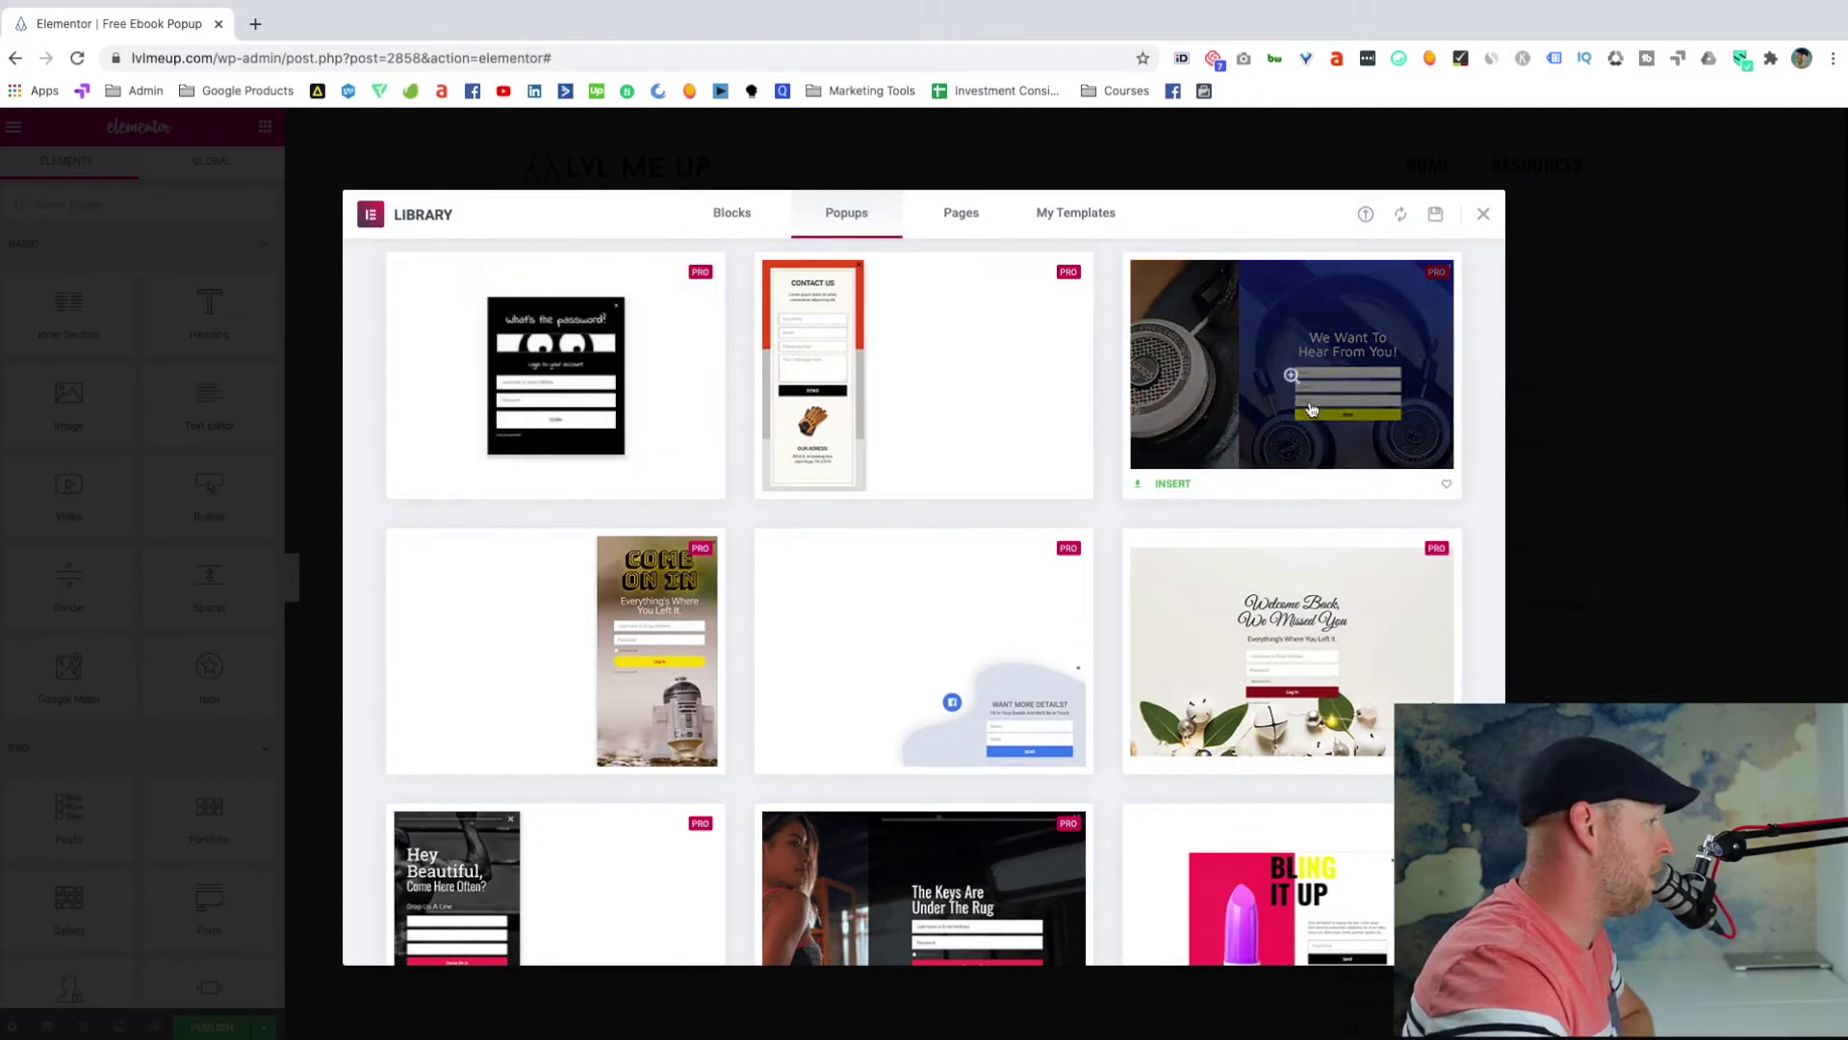
scroll(1120, 630, "down", 3)
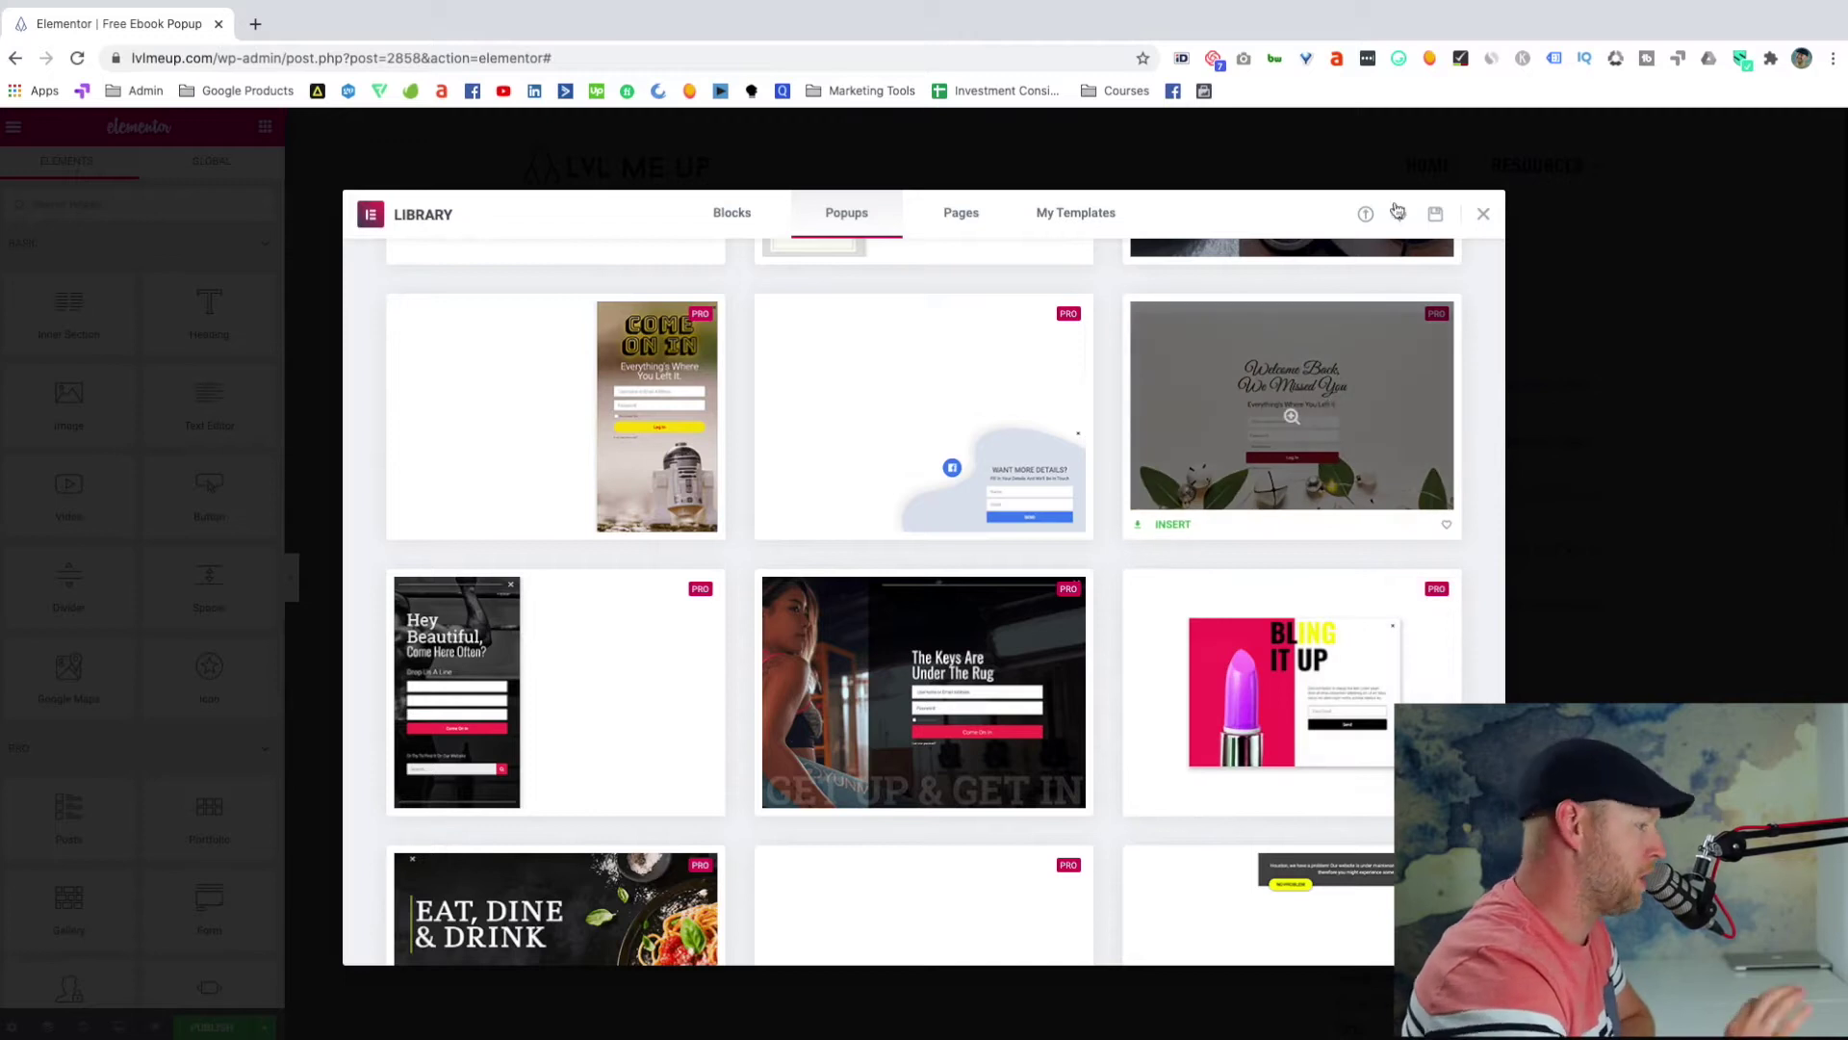
- Close the template library and drag a Heading widget into the blank popup
left_click(1481, 216)
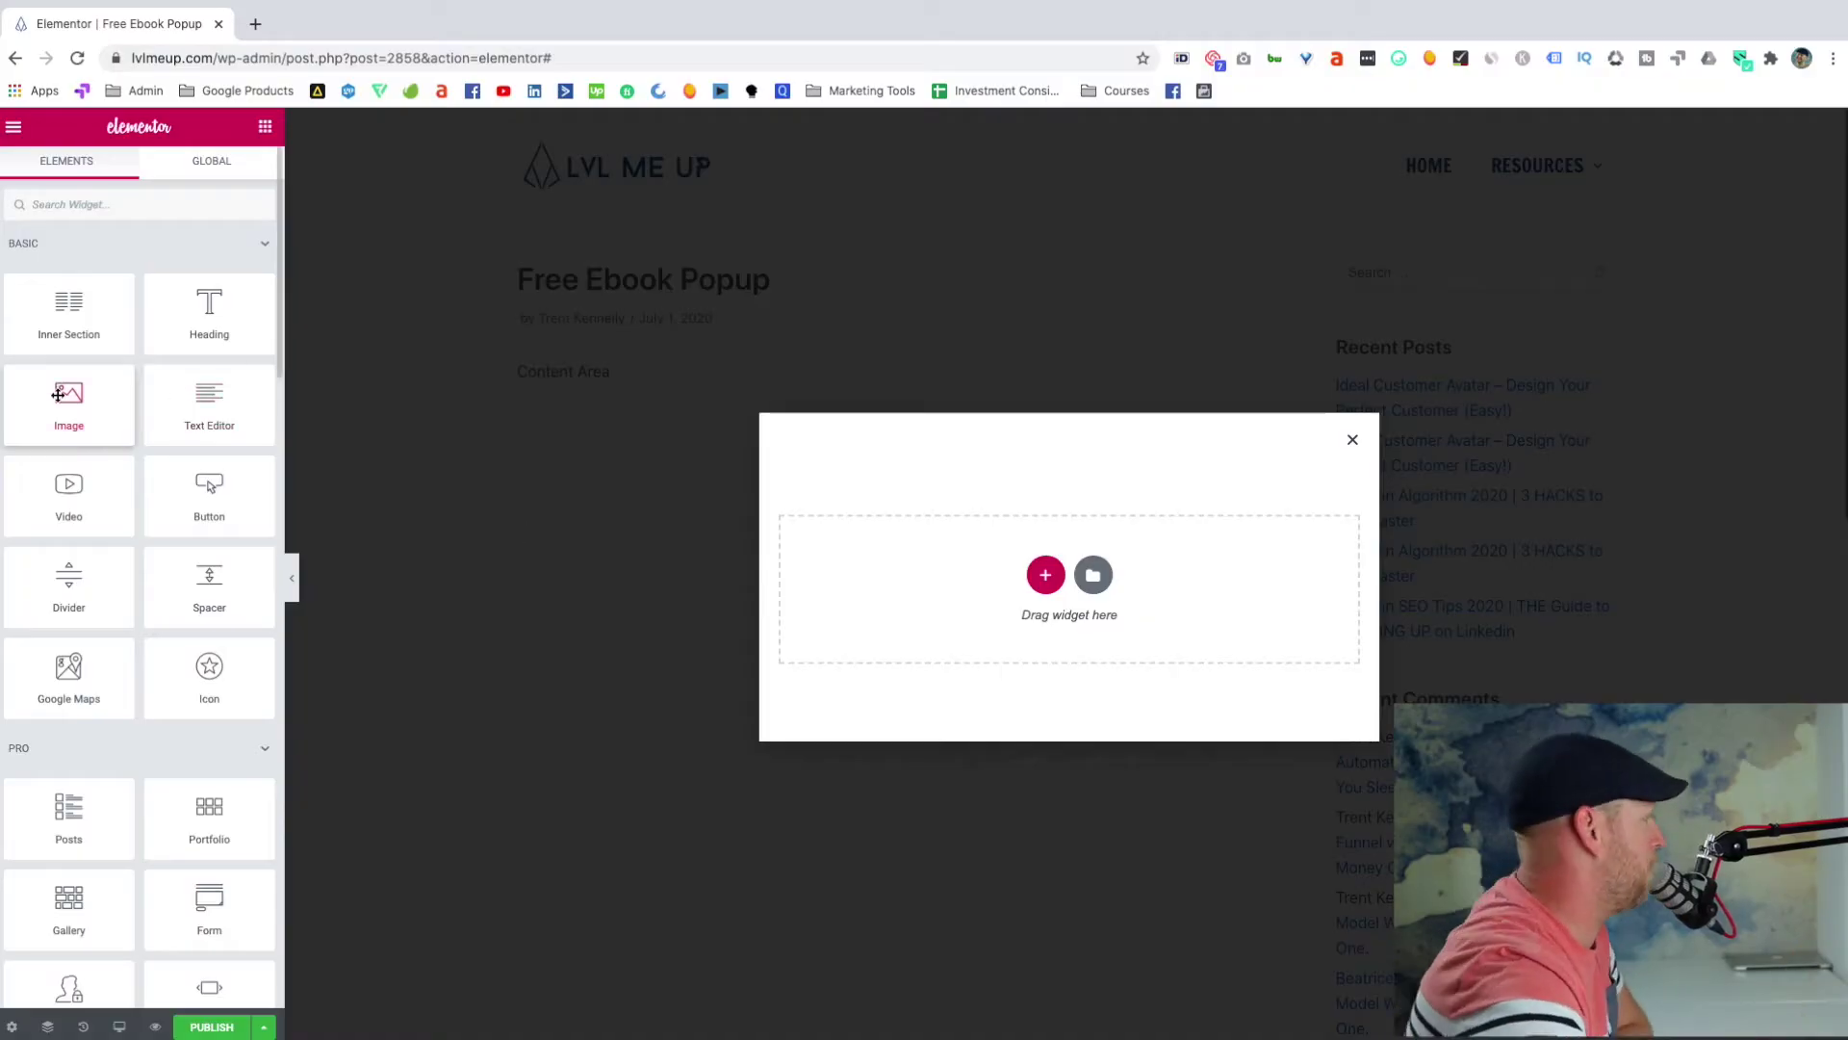
left_click_drag(209, 308, 967, 556)
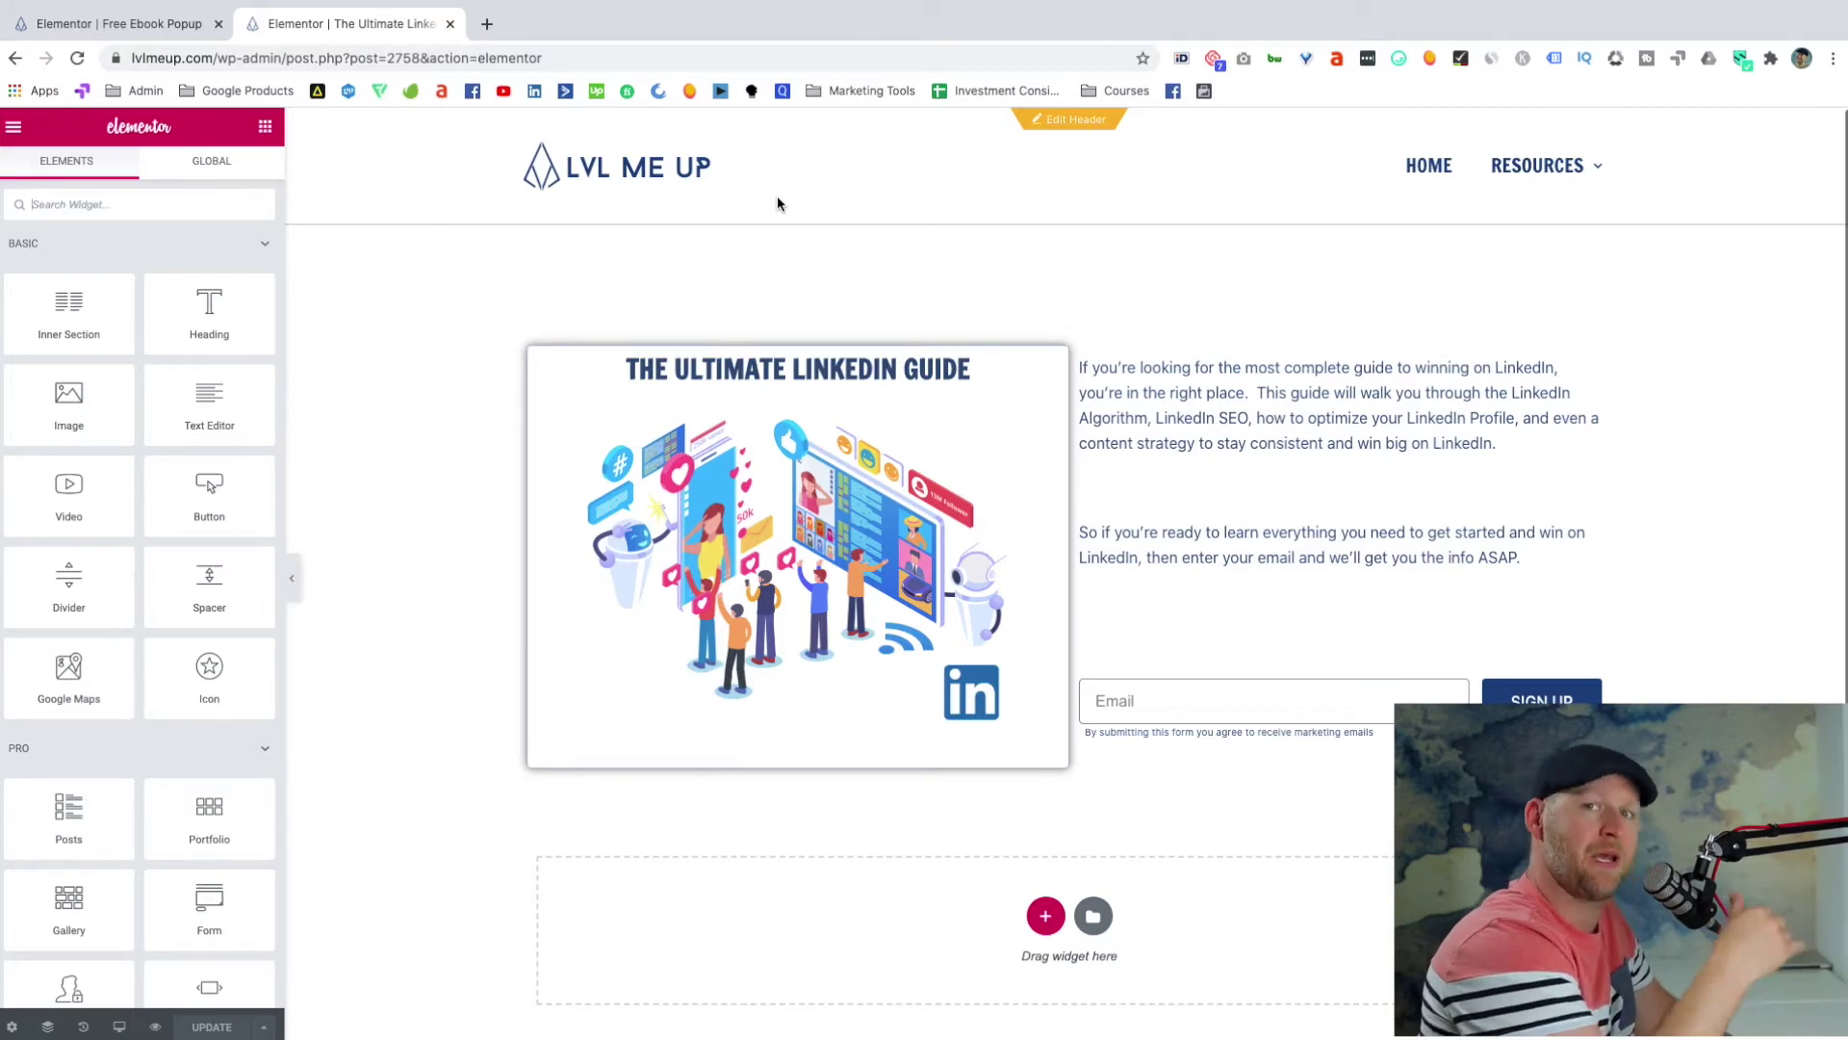
- Copy the landing page's title into the popup heading so it reads THE ULTIMATE LINKEDIN GUIDE
left_click(147, 25)
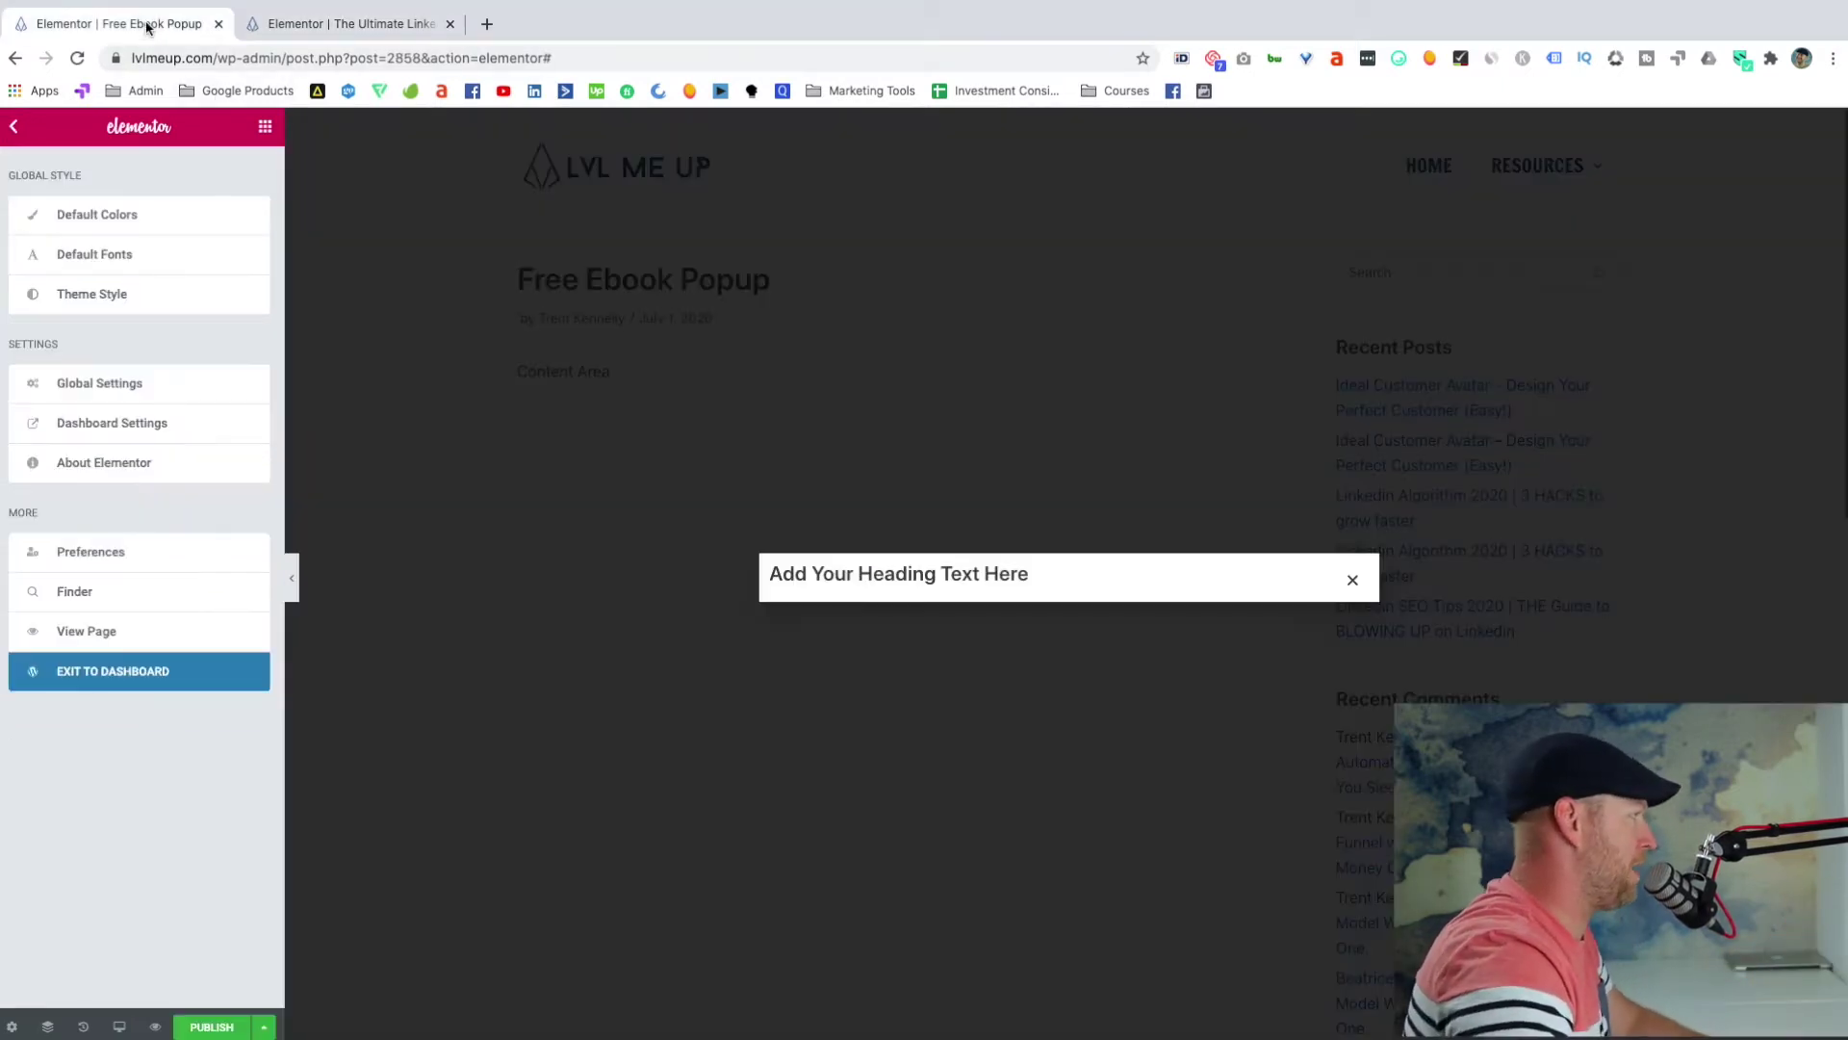
left_click(288, 27)
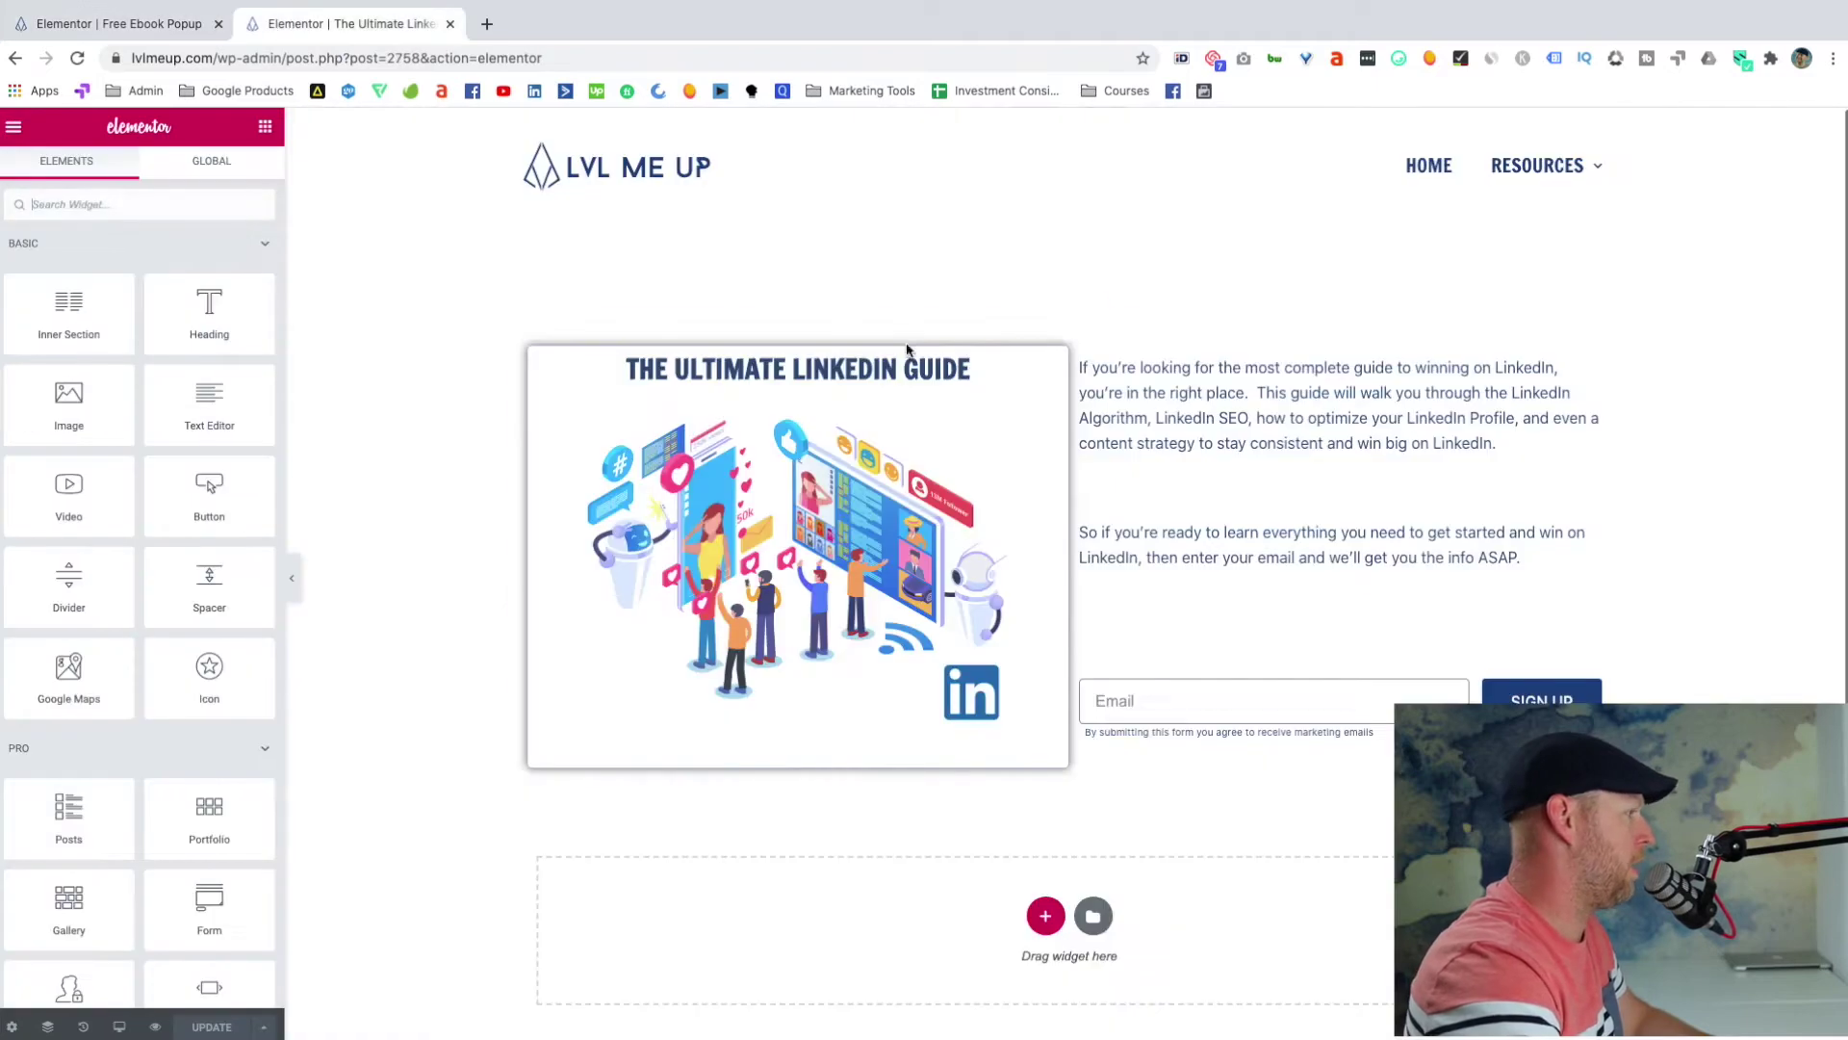
left_click(846, 368)
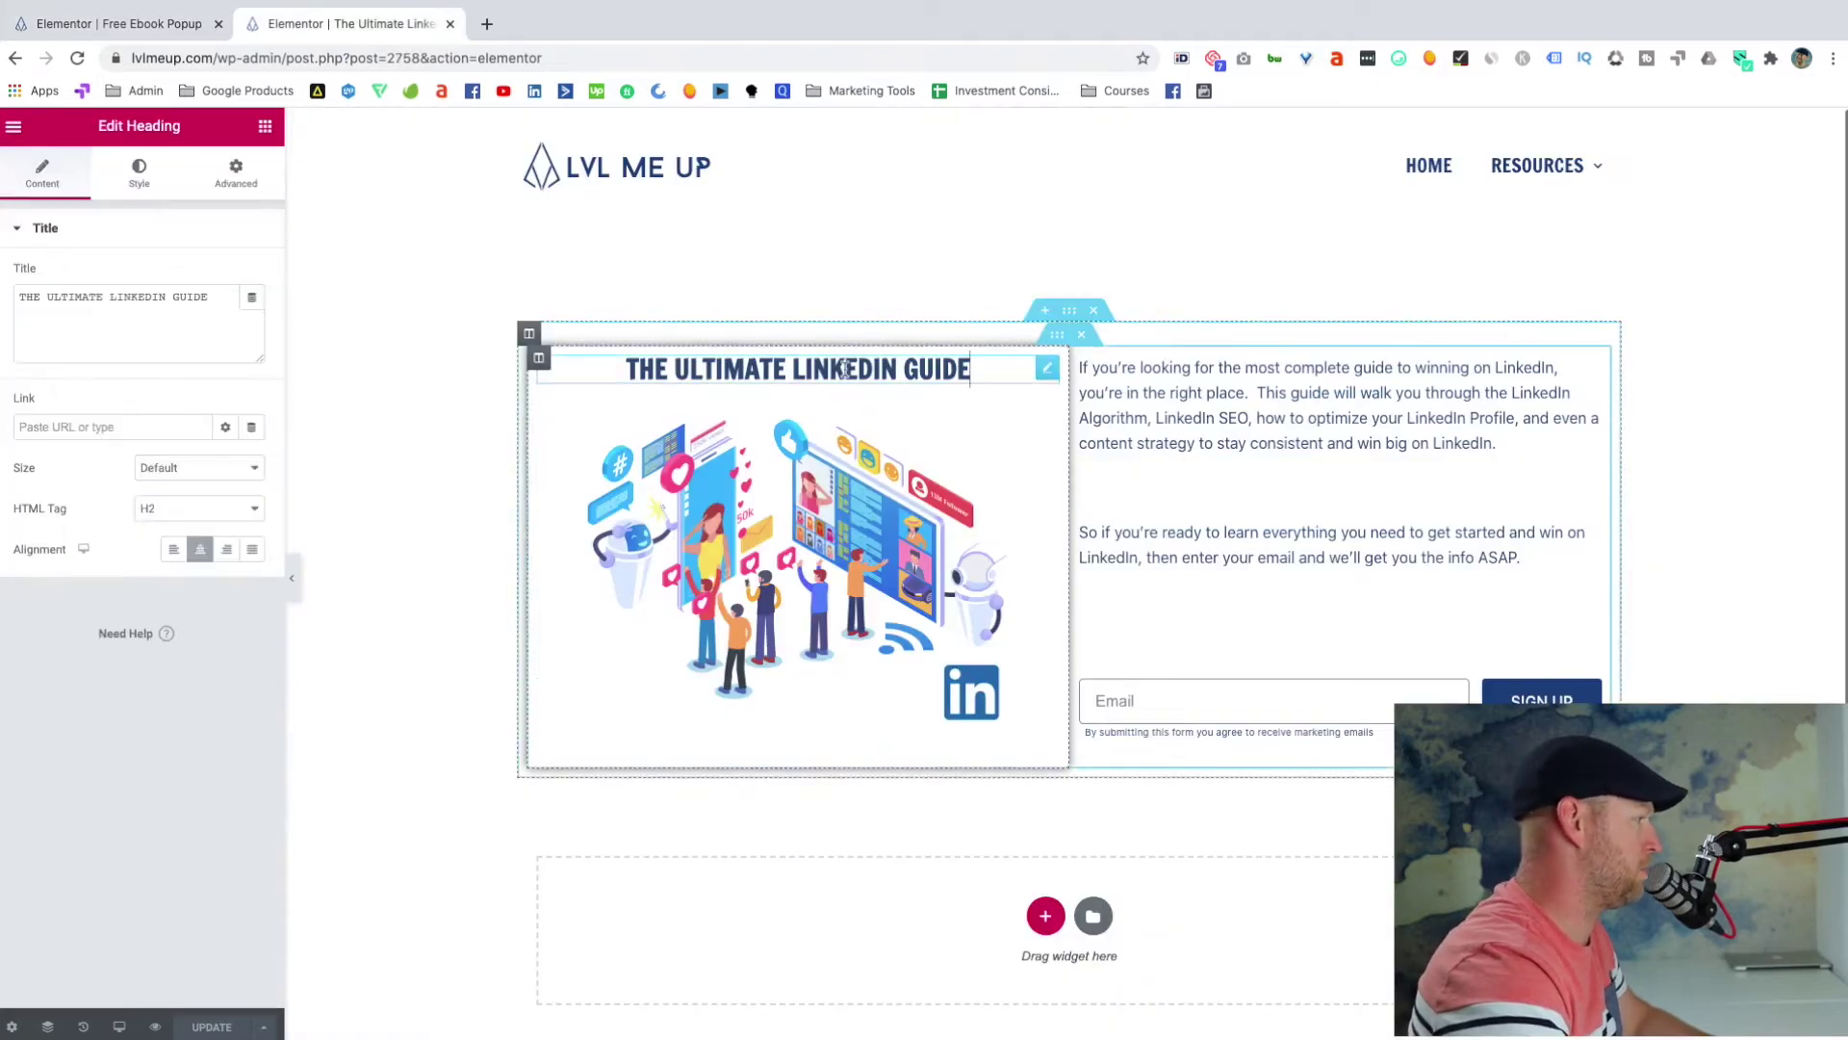
triple_click(205, 295)
key("ctrl+c")
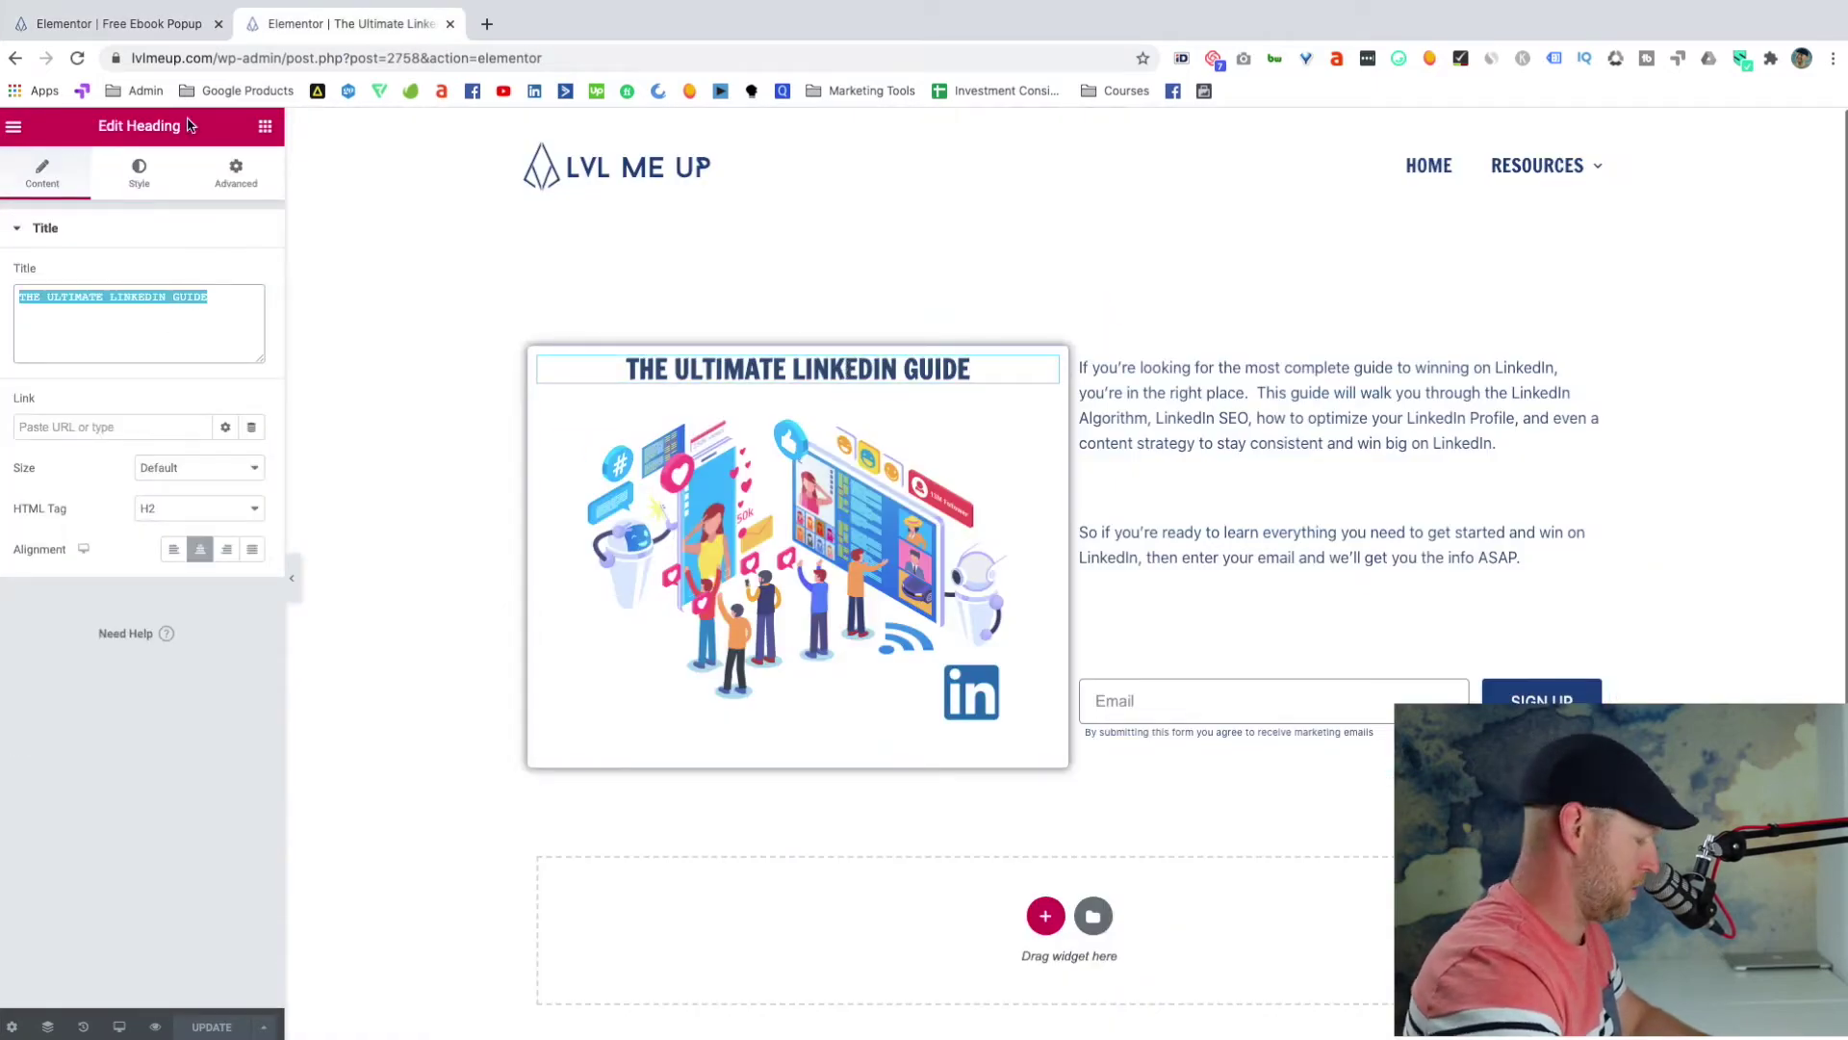
key("ctrl+shift+Tab")
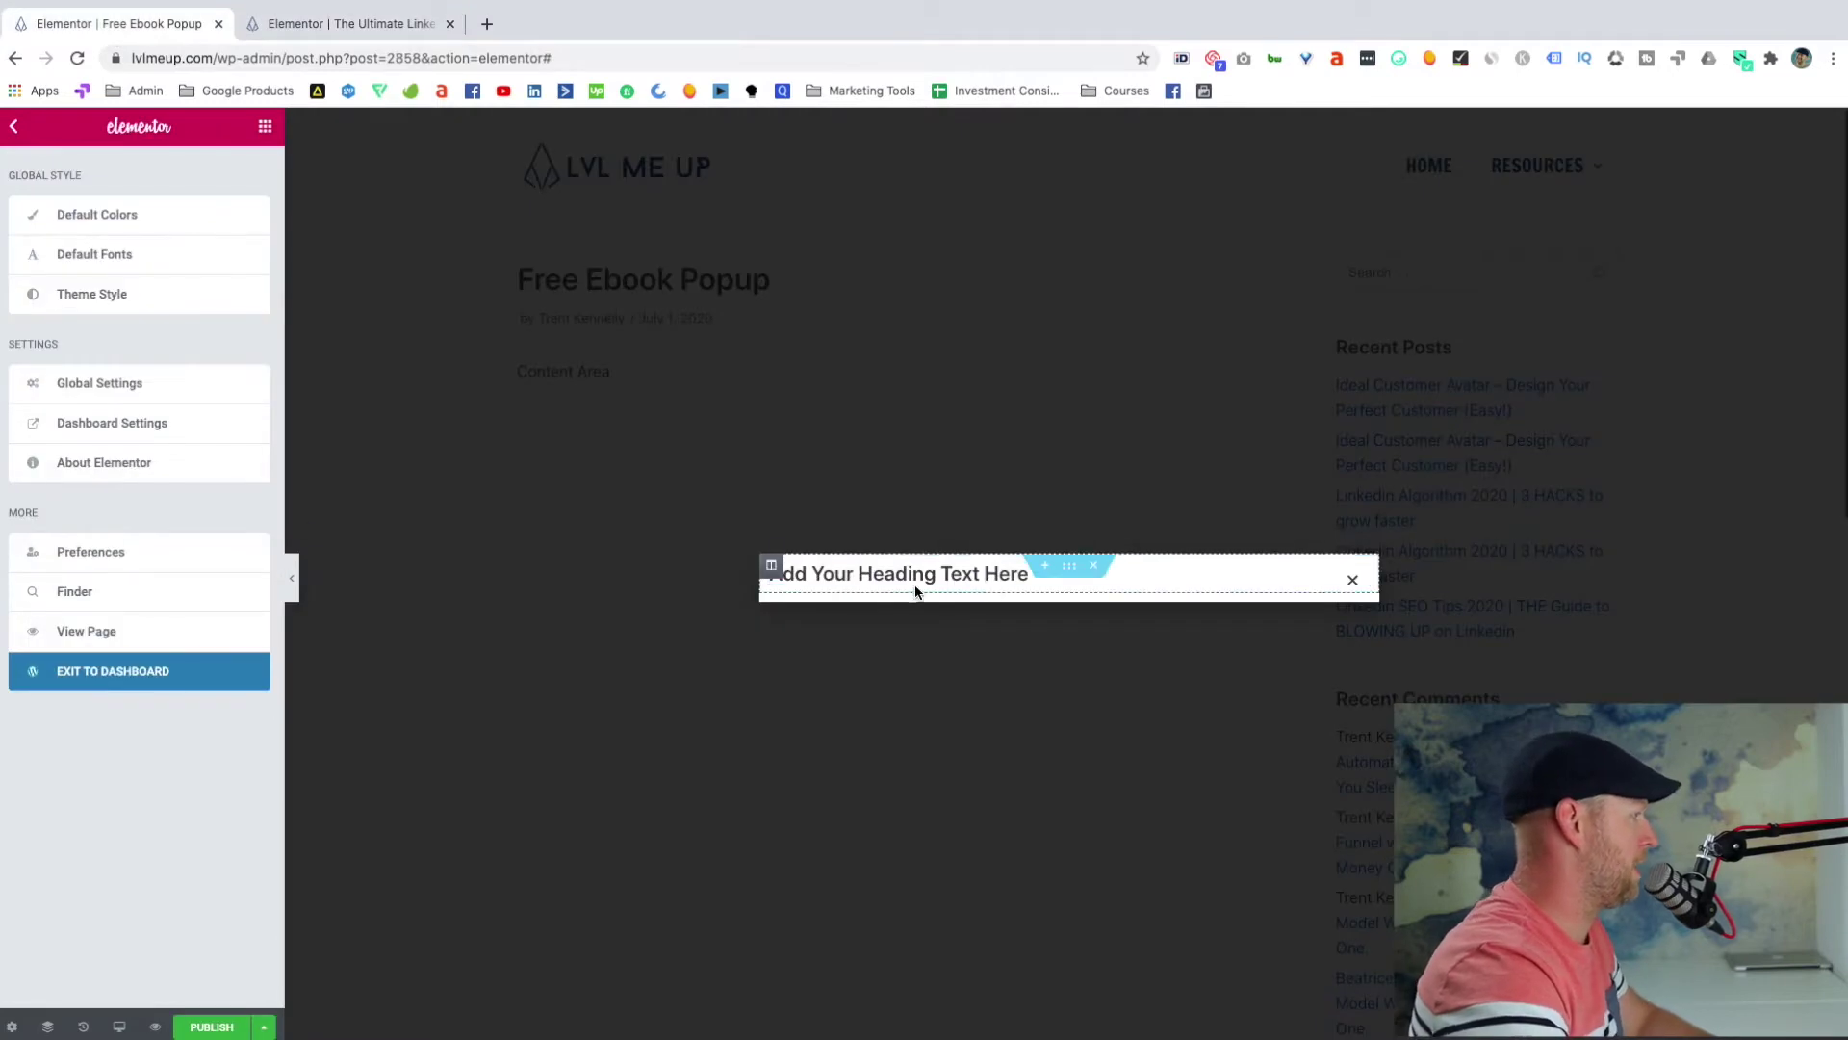
left_click(913, 575)
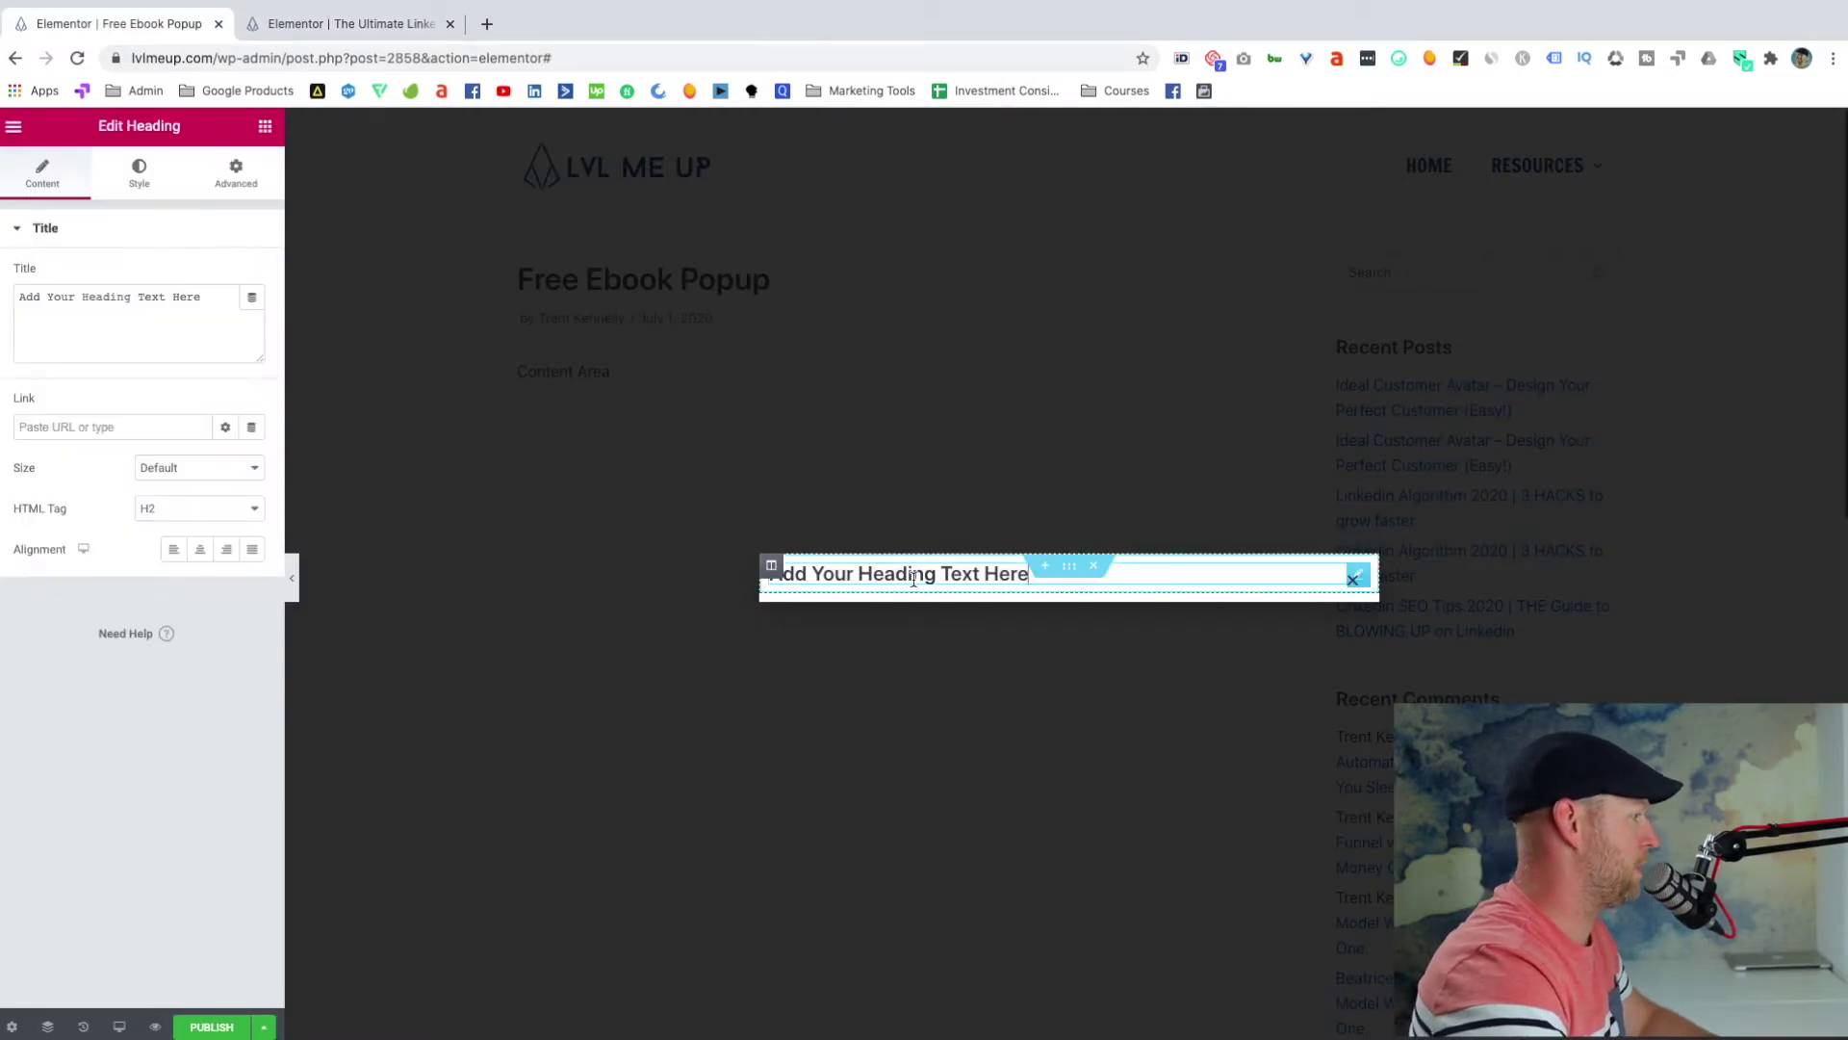
triple_click(160, 300)
key("ctrl+v")
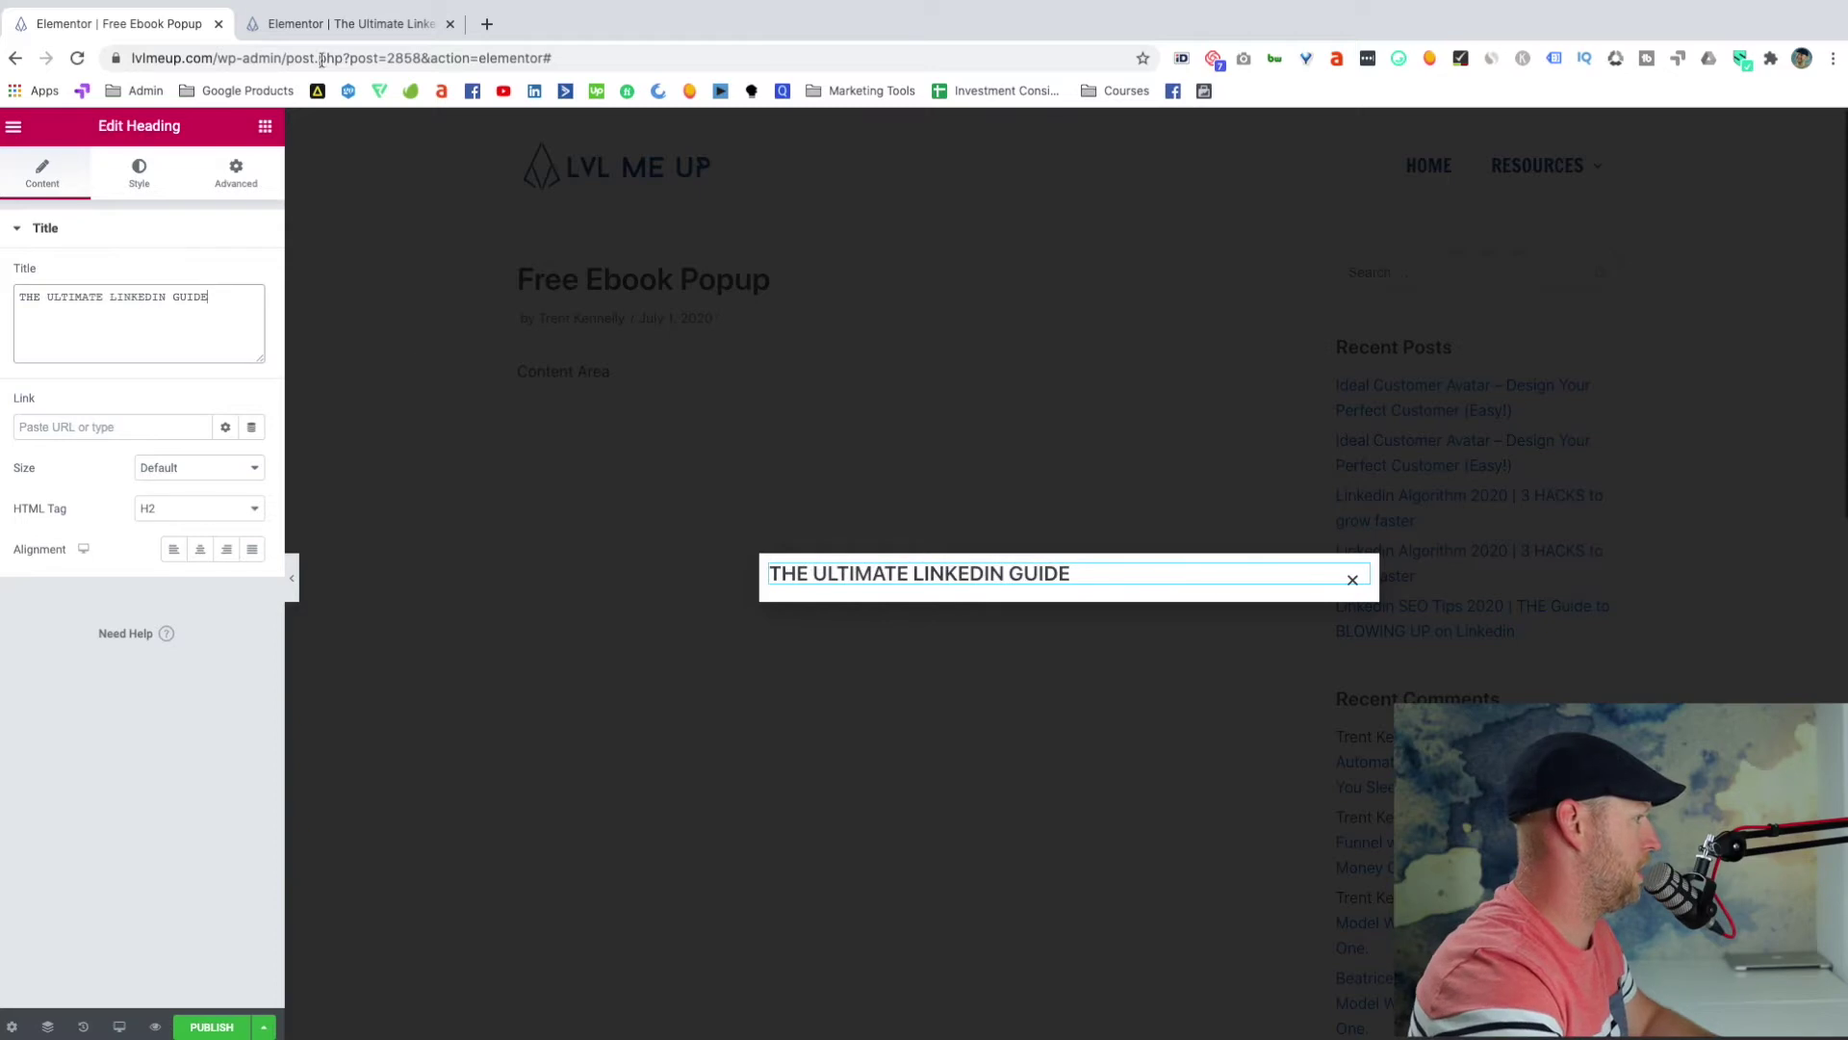
left_click(327, 23)
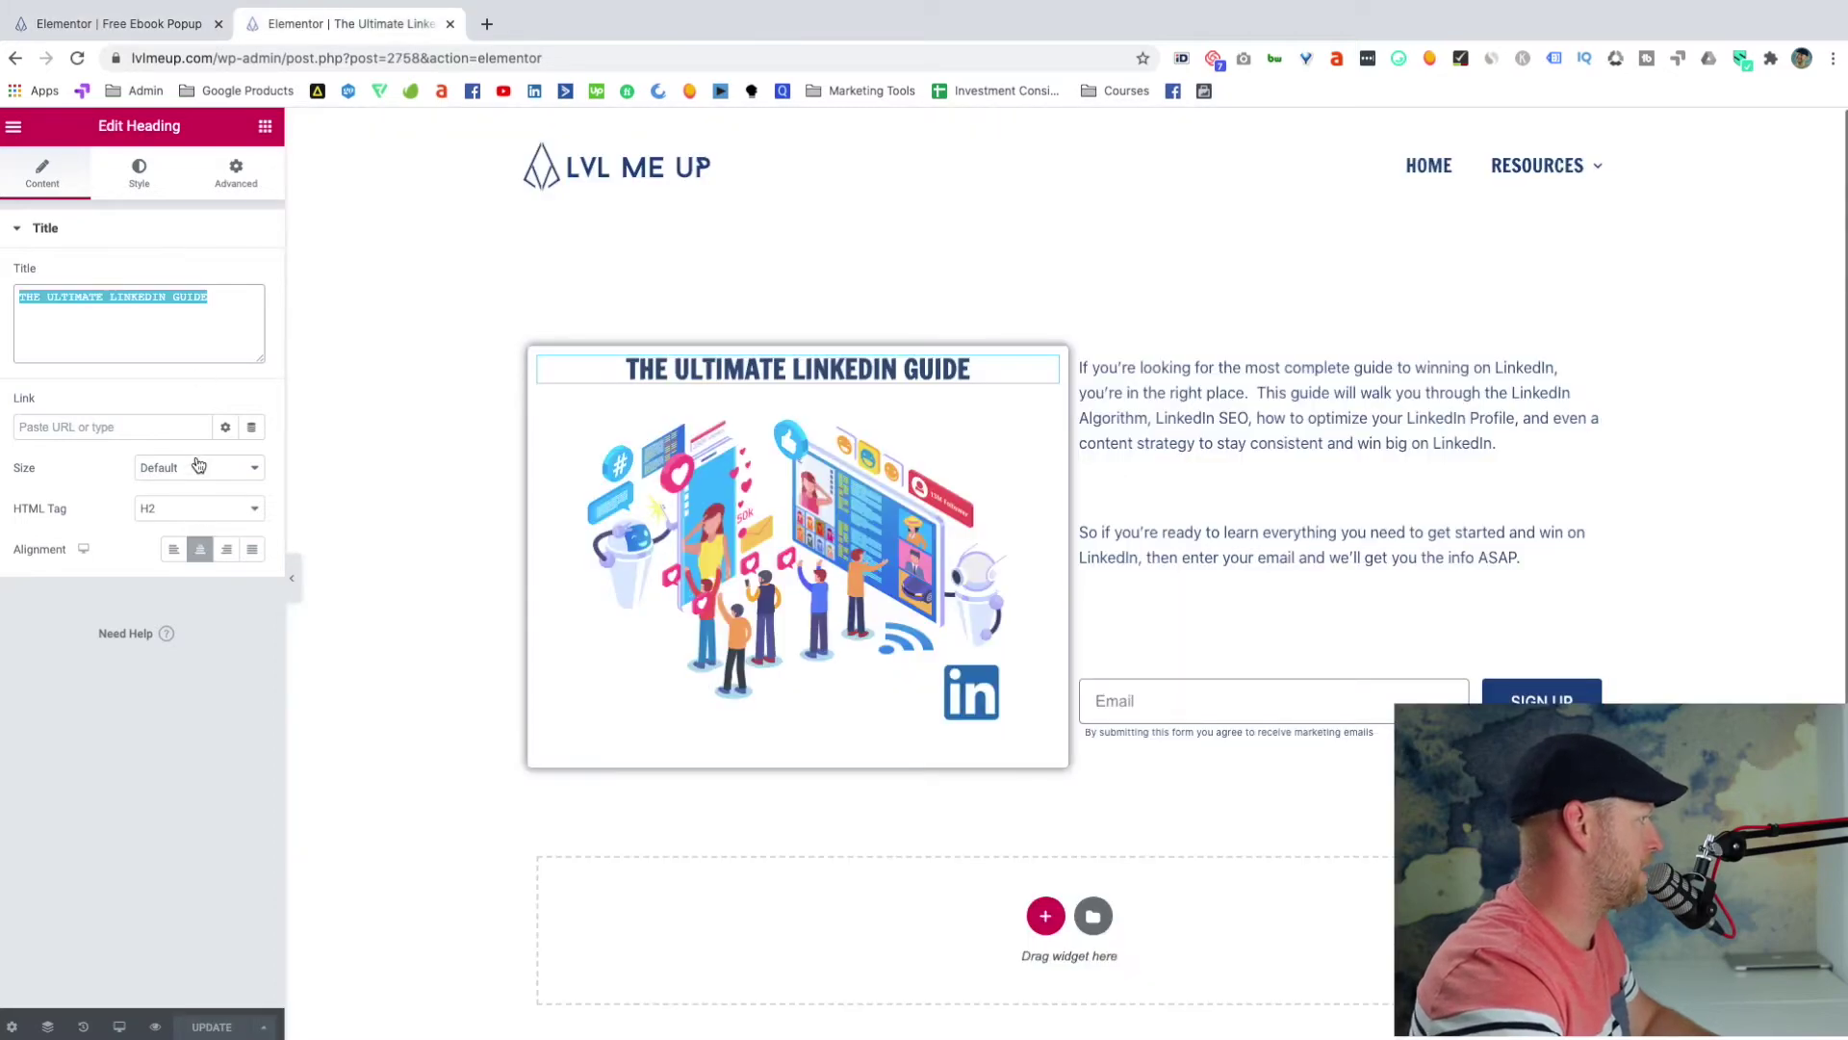
- Check the landing heading's text colour and apply dark blue #335280 to the popup heading
left_click(152, 184)
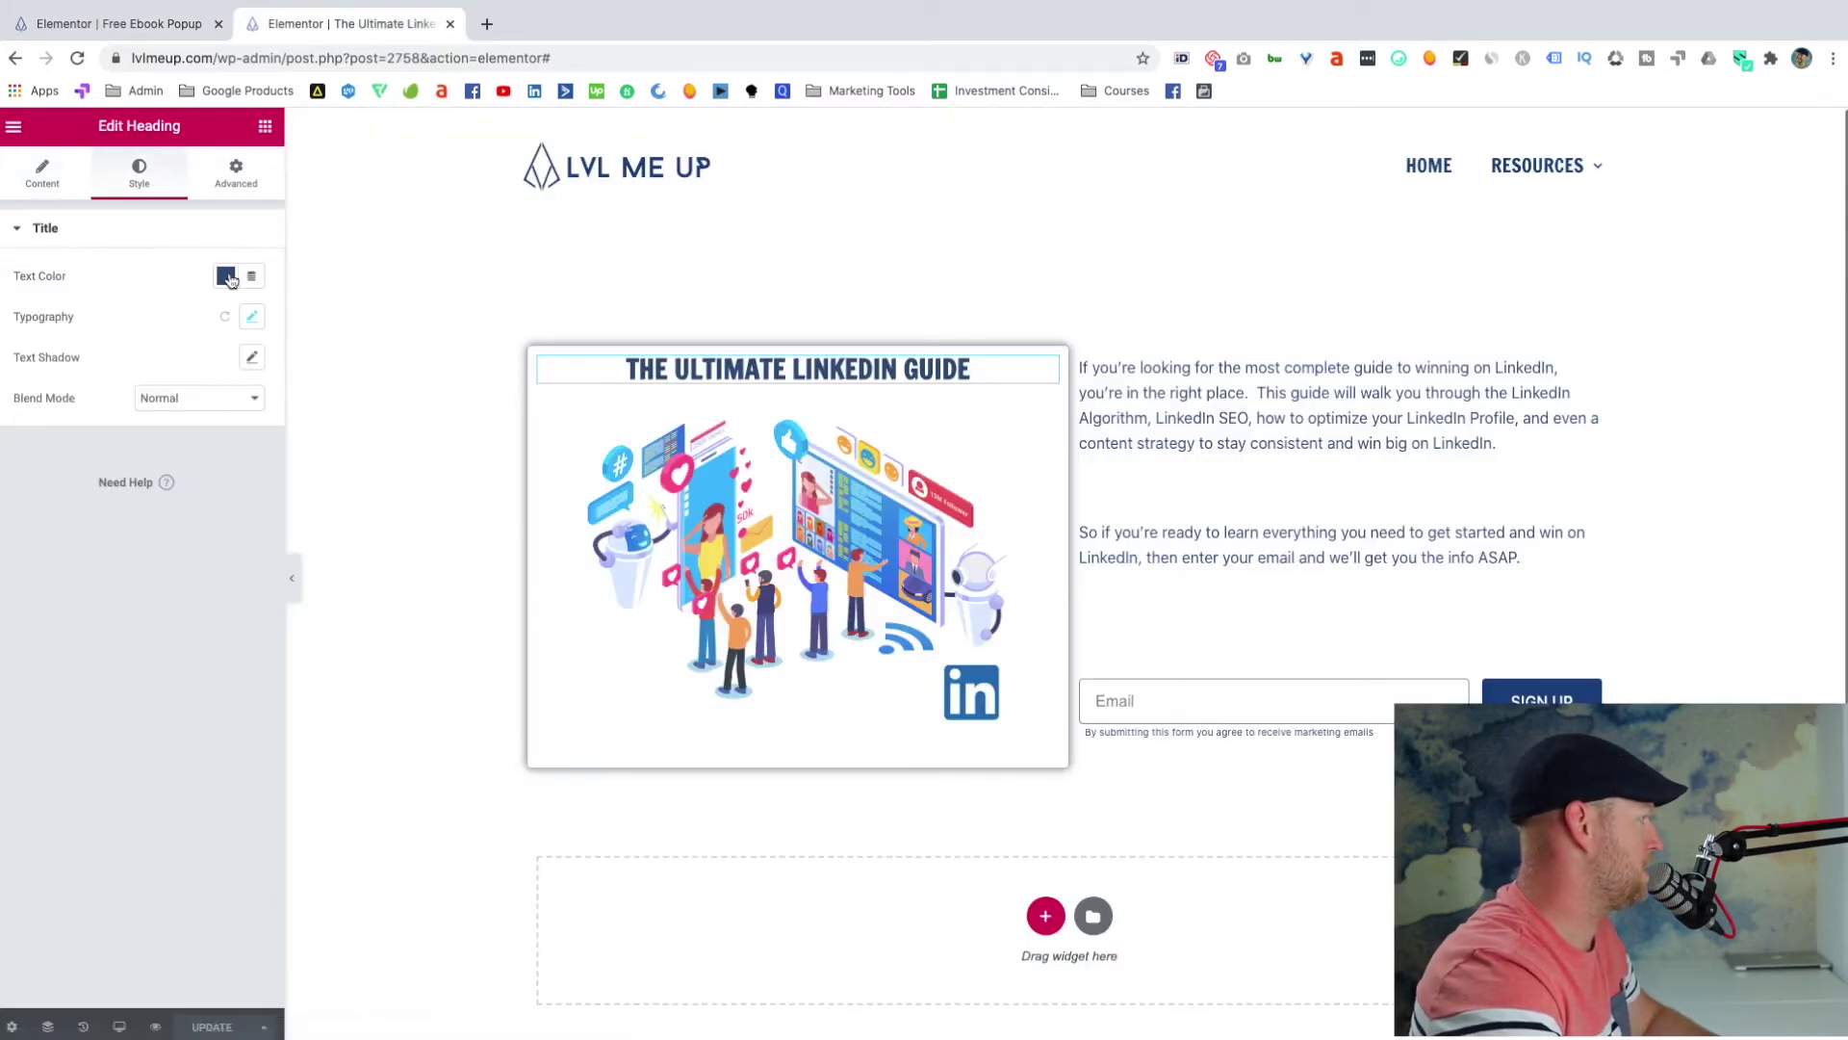
left_click(225, 276)
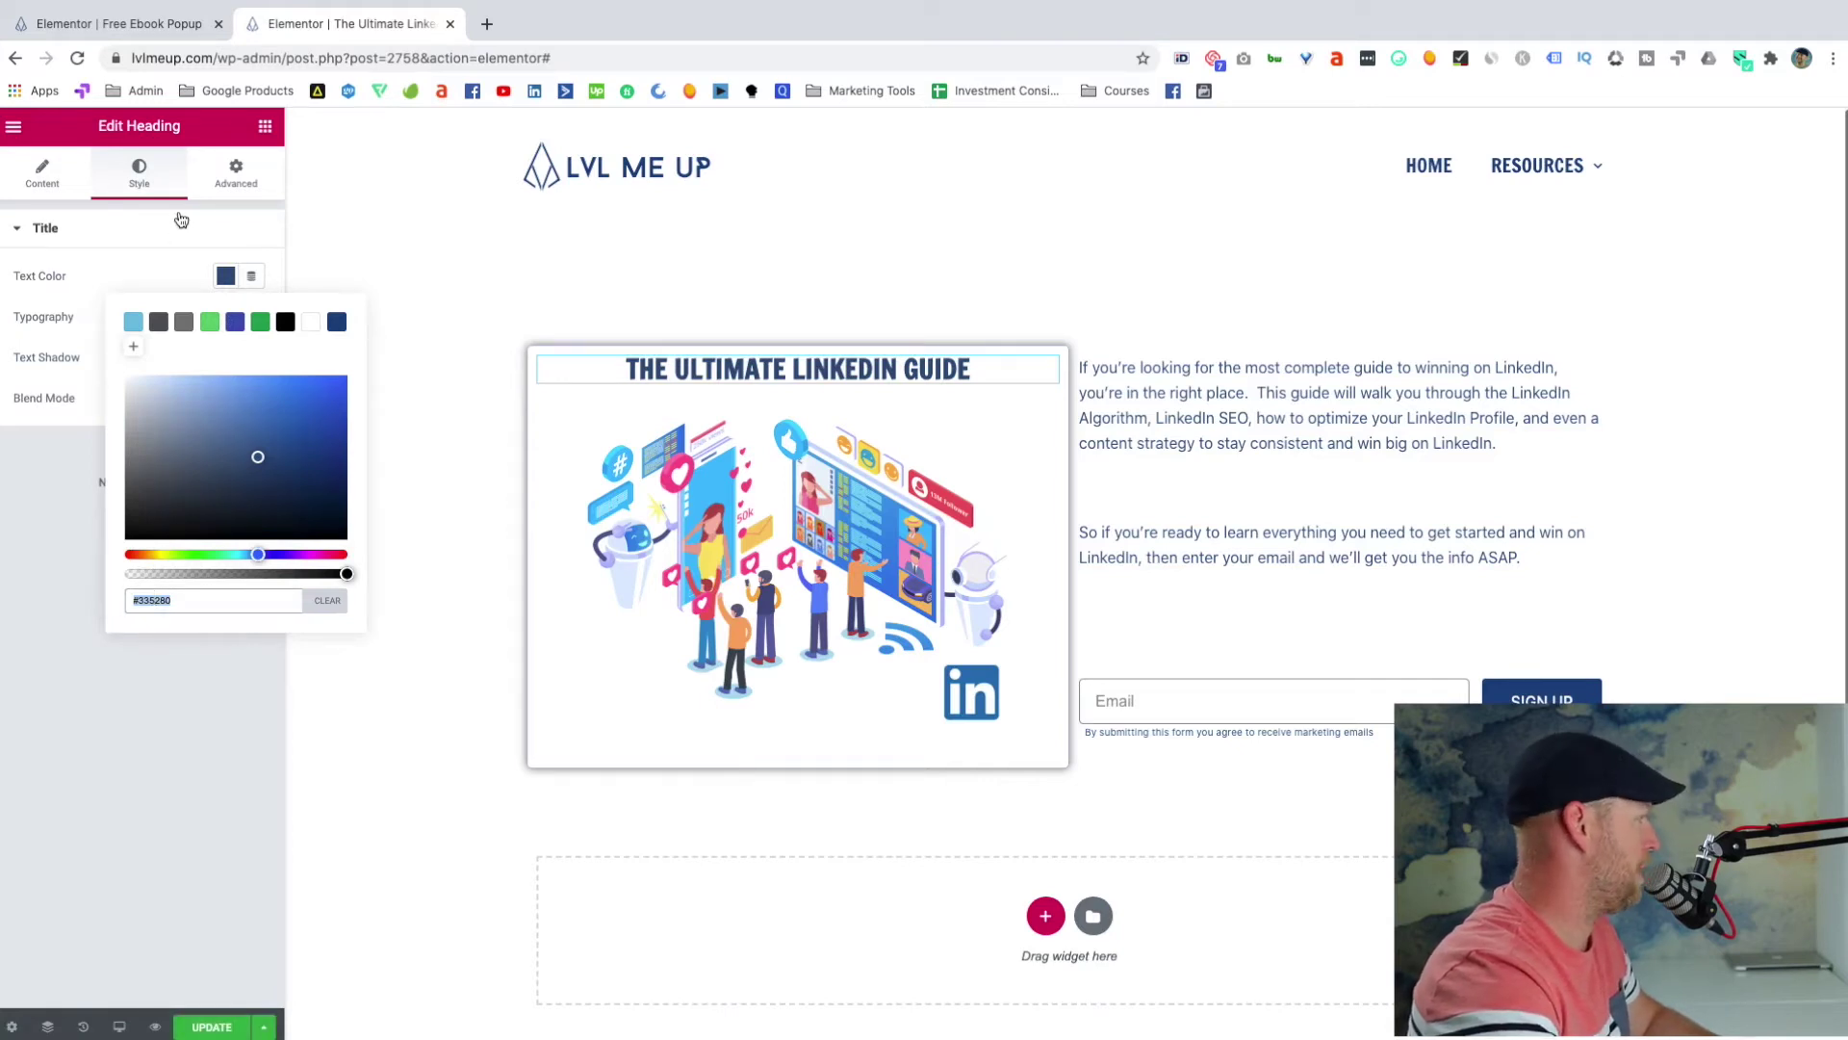
left_click(28, 546)
key("ctrl+shift+Tab")
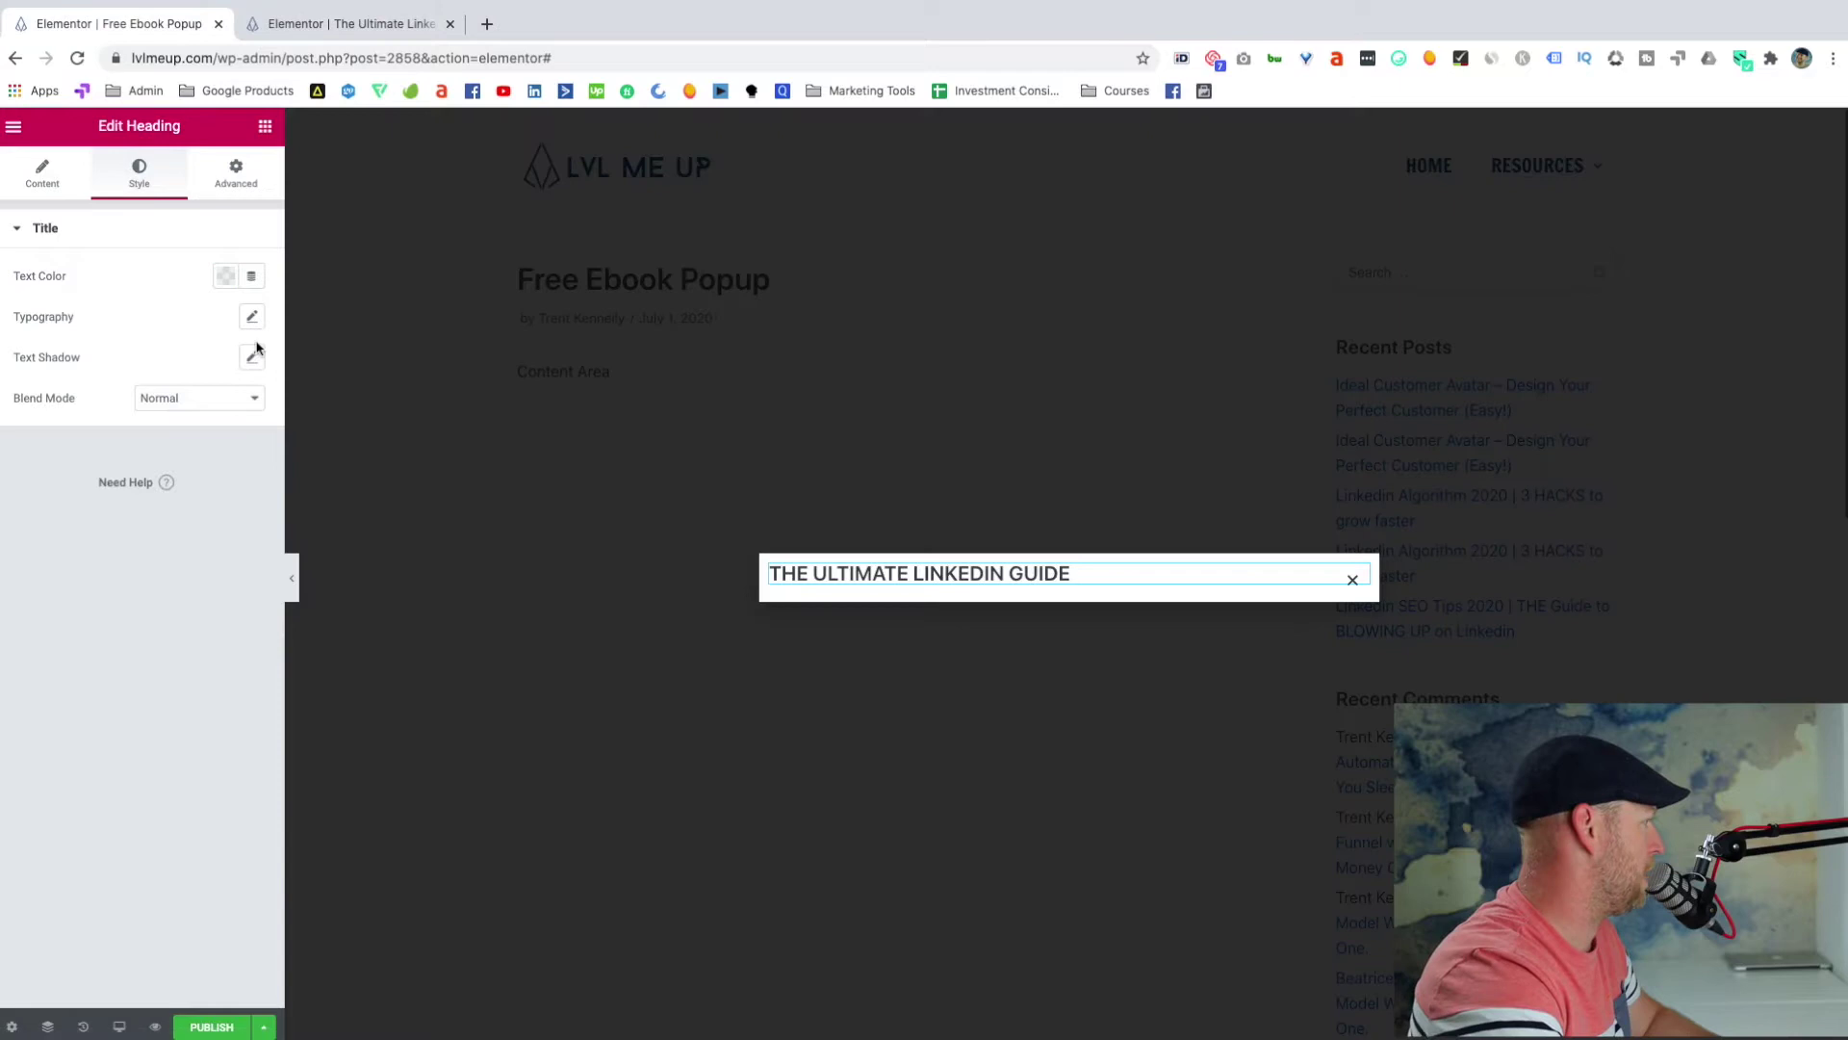
left_click(229, 277)
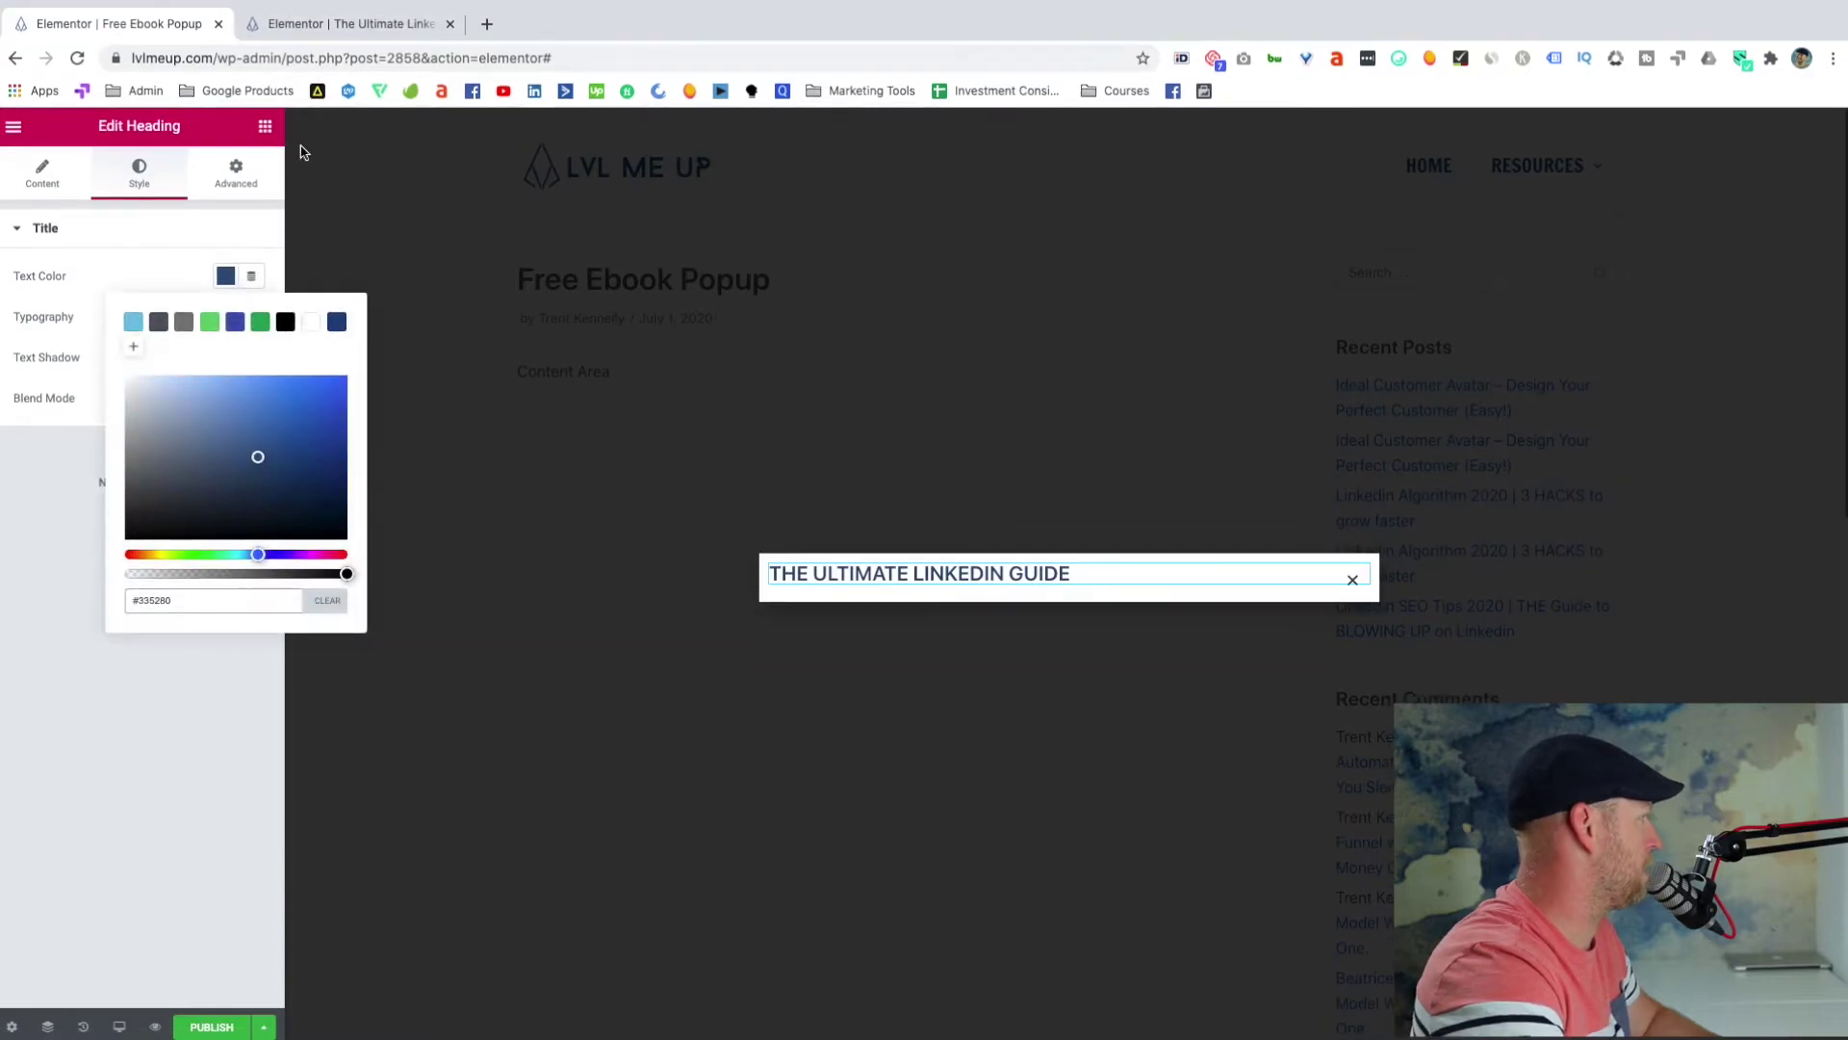
left_click(301, 26)
- Set the popup heading to Francois One size 31, centre it, and add an Image widget below
left_click(252, 316)
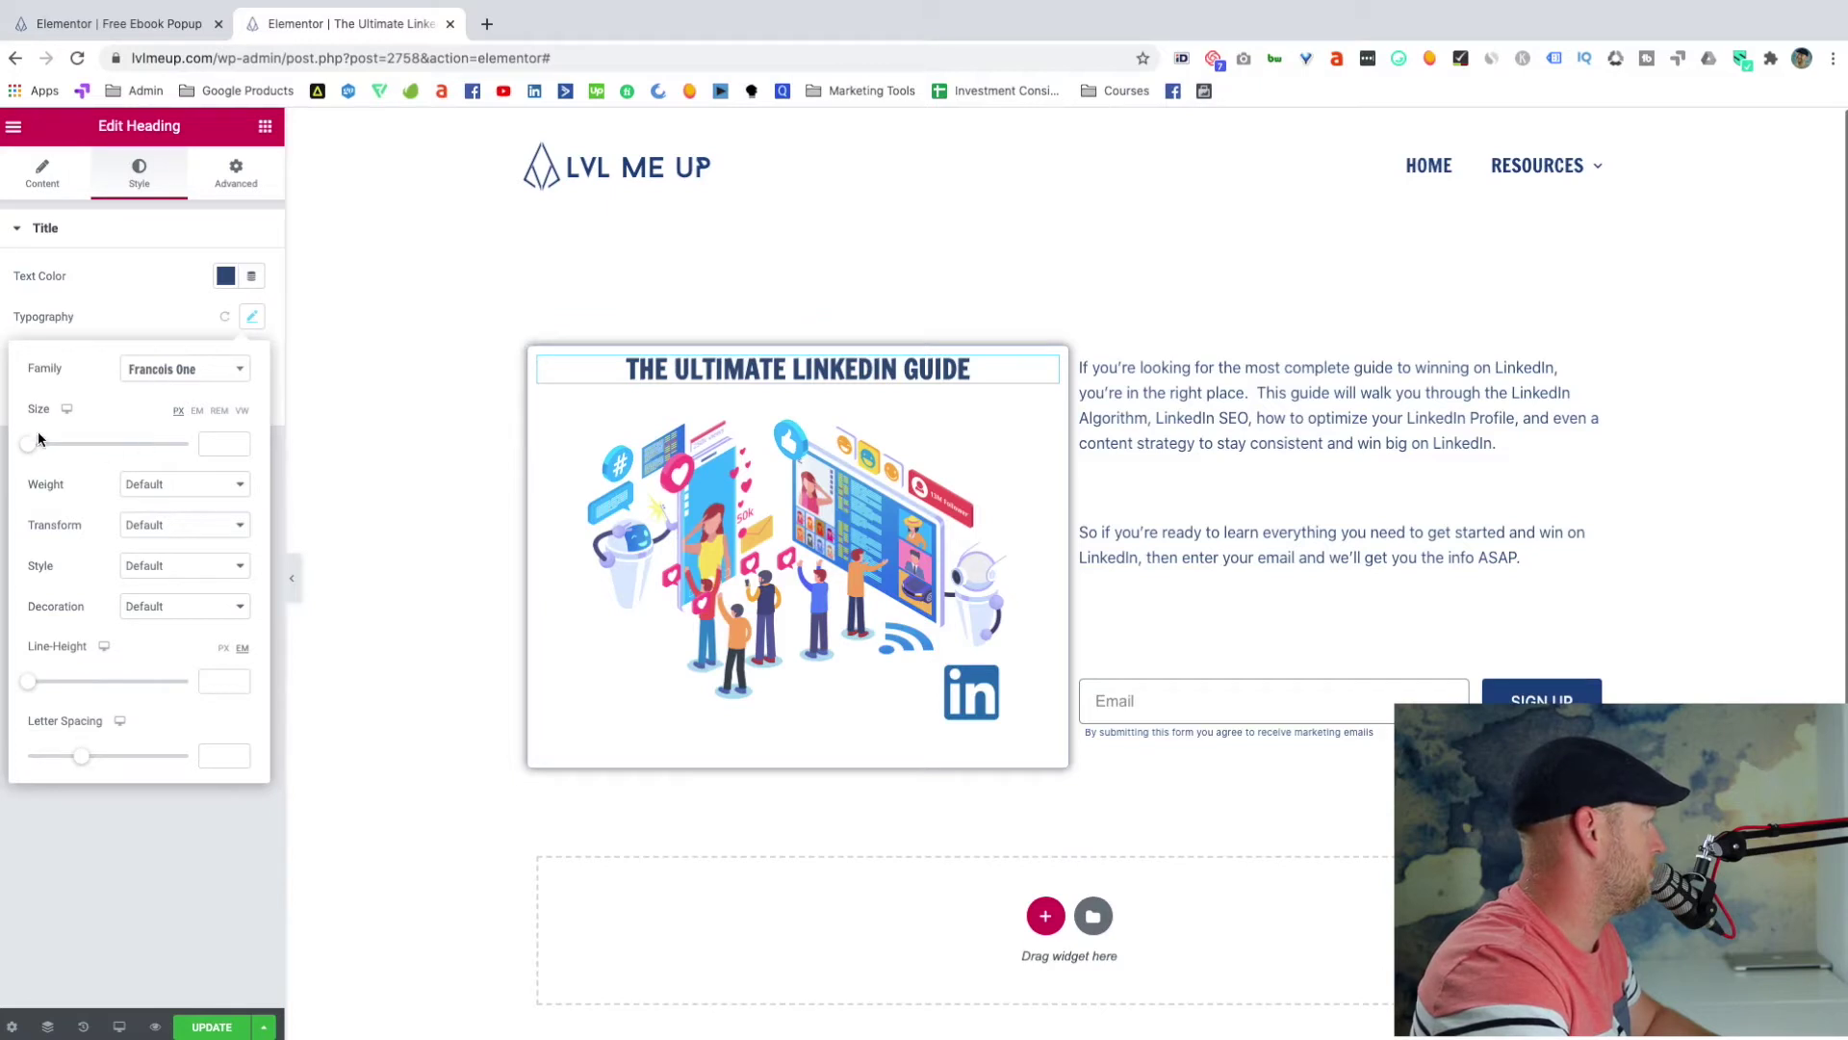
left_click(120, 24)
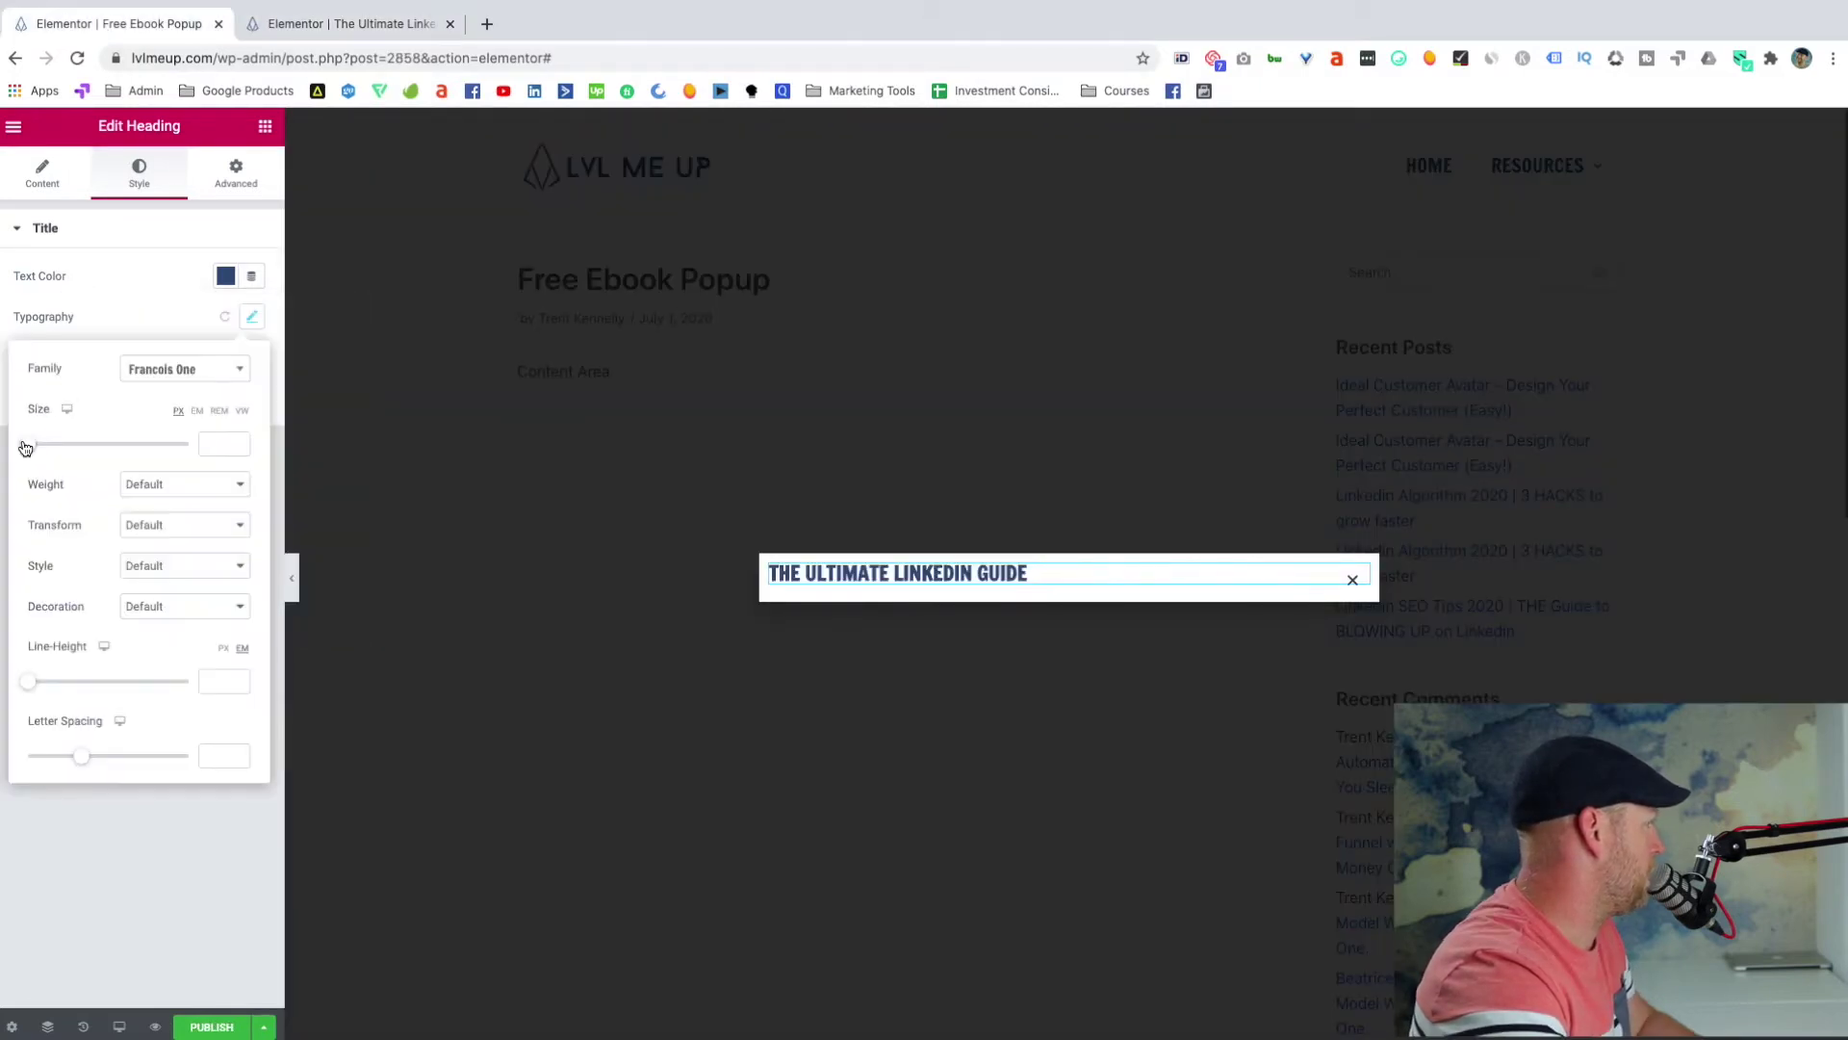
left_click_drag(29, 445, 48, 445)
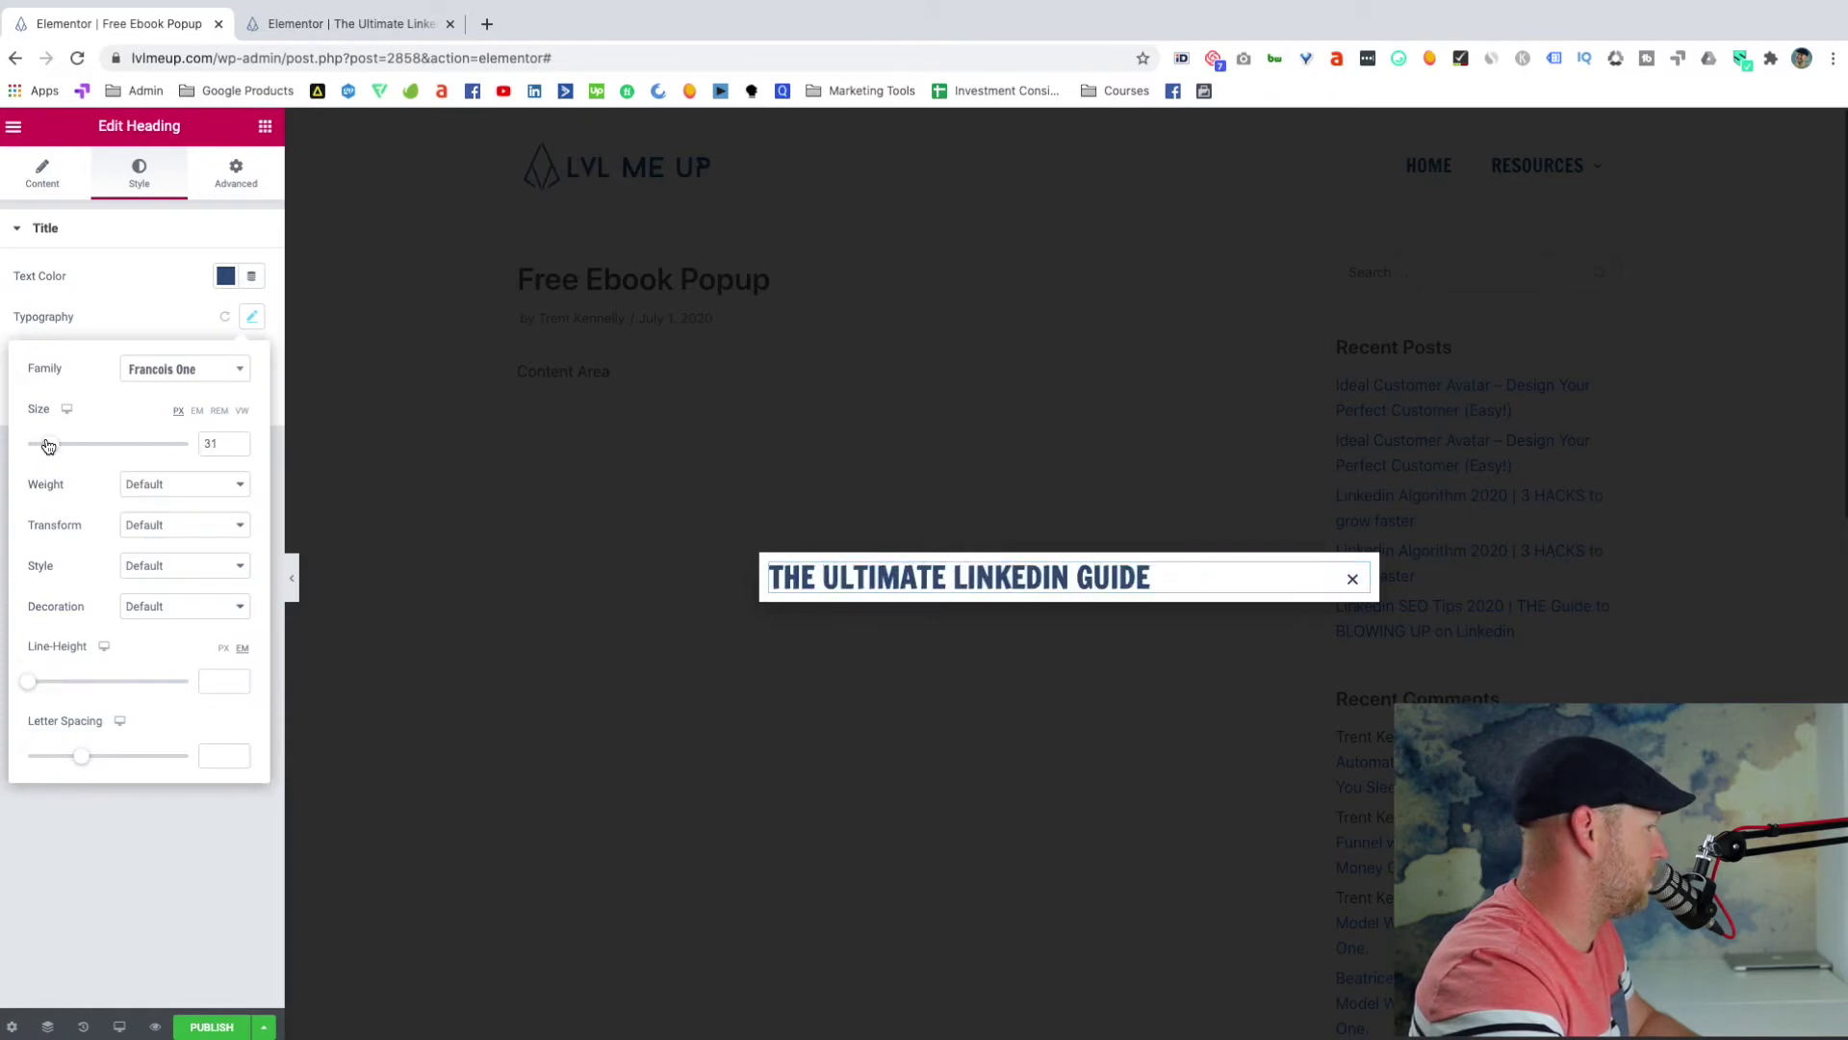
left_click(162, 319)
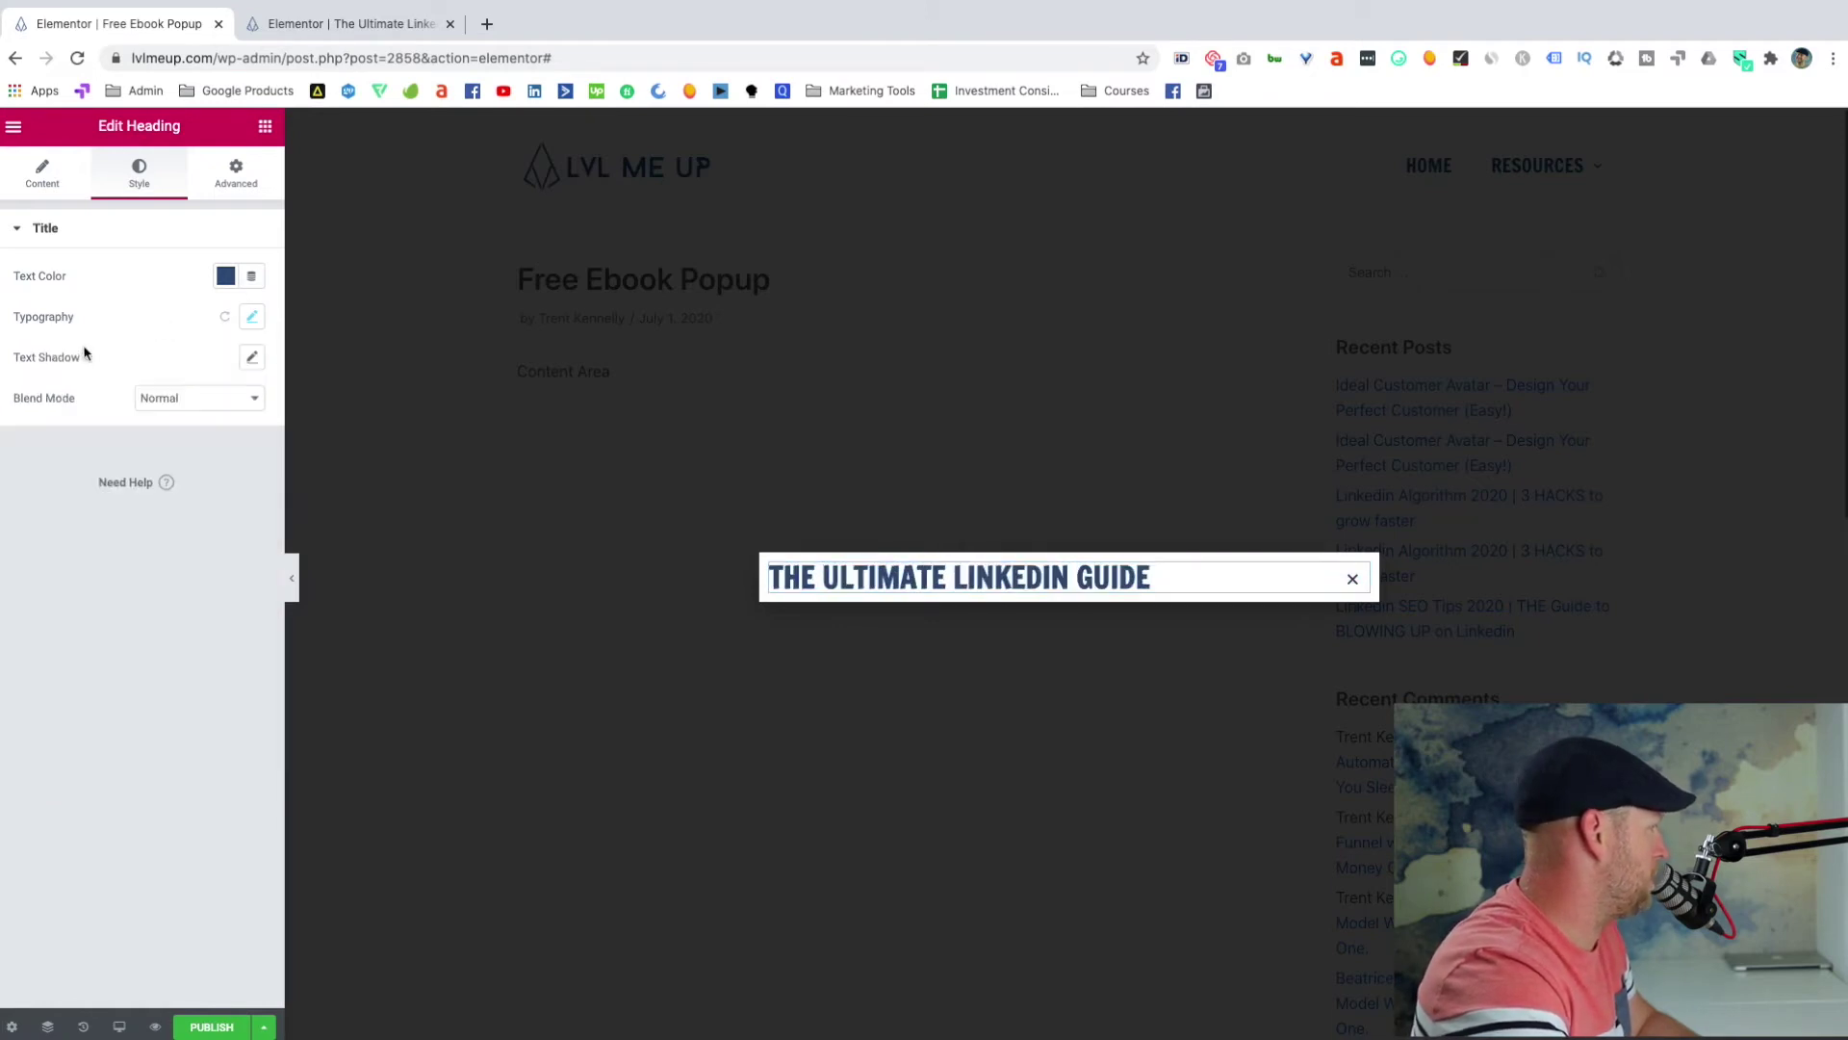
left_click(42, 173)
left_click(201, 549)
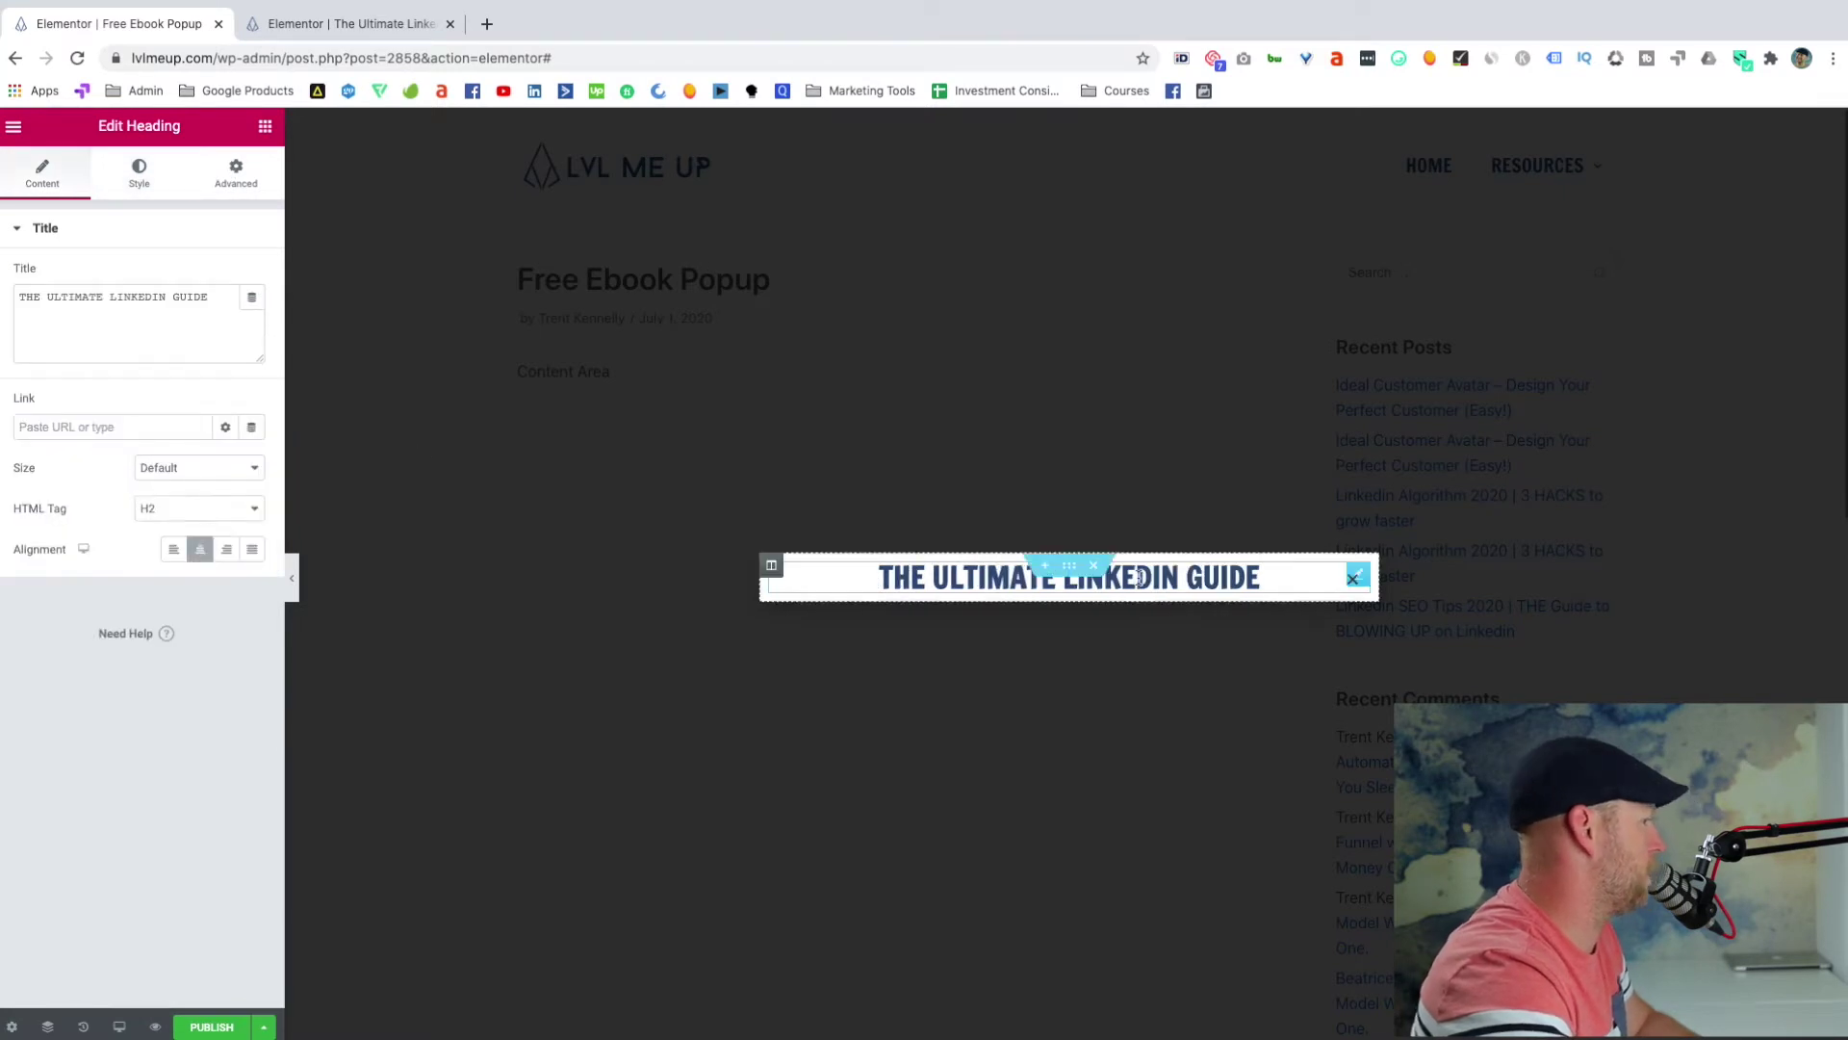
left_click(265, 130)
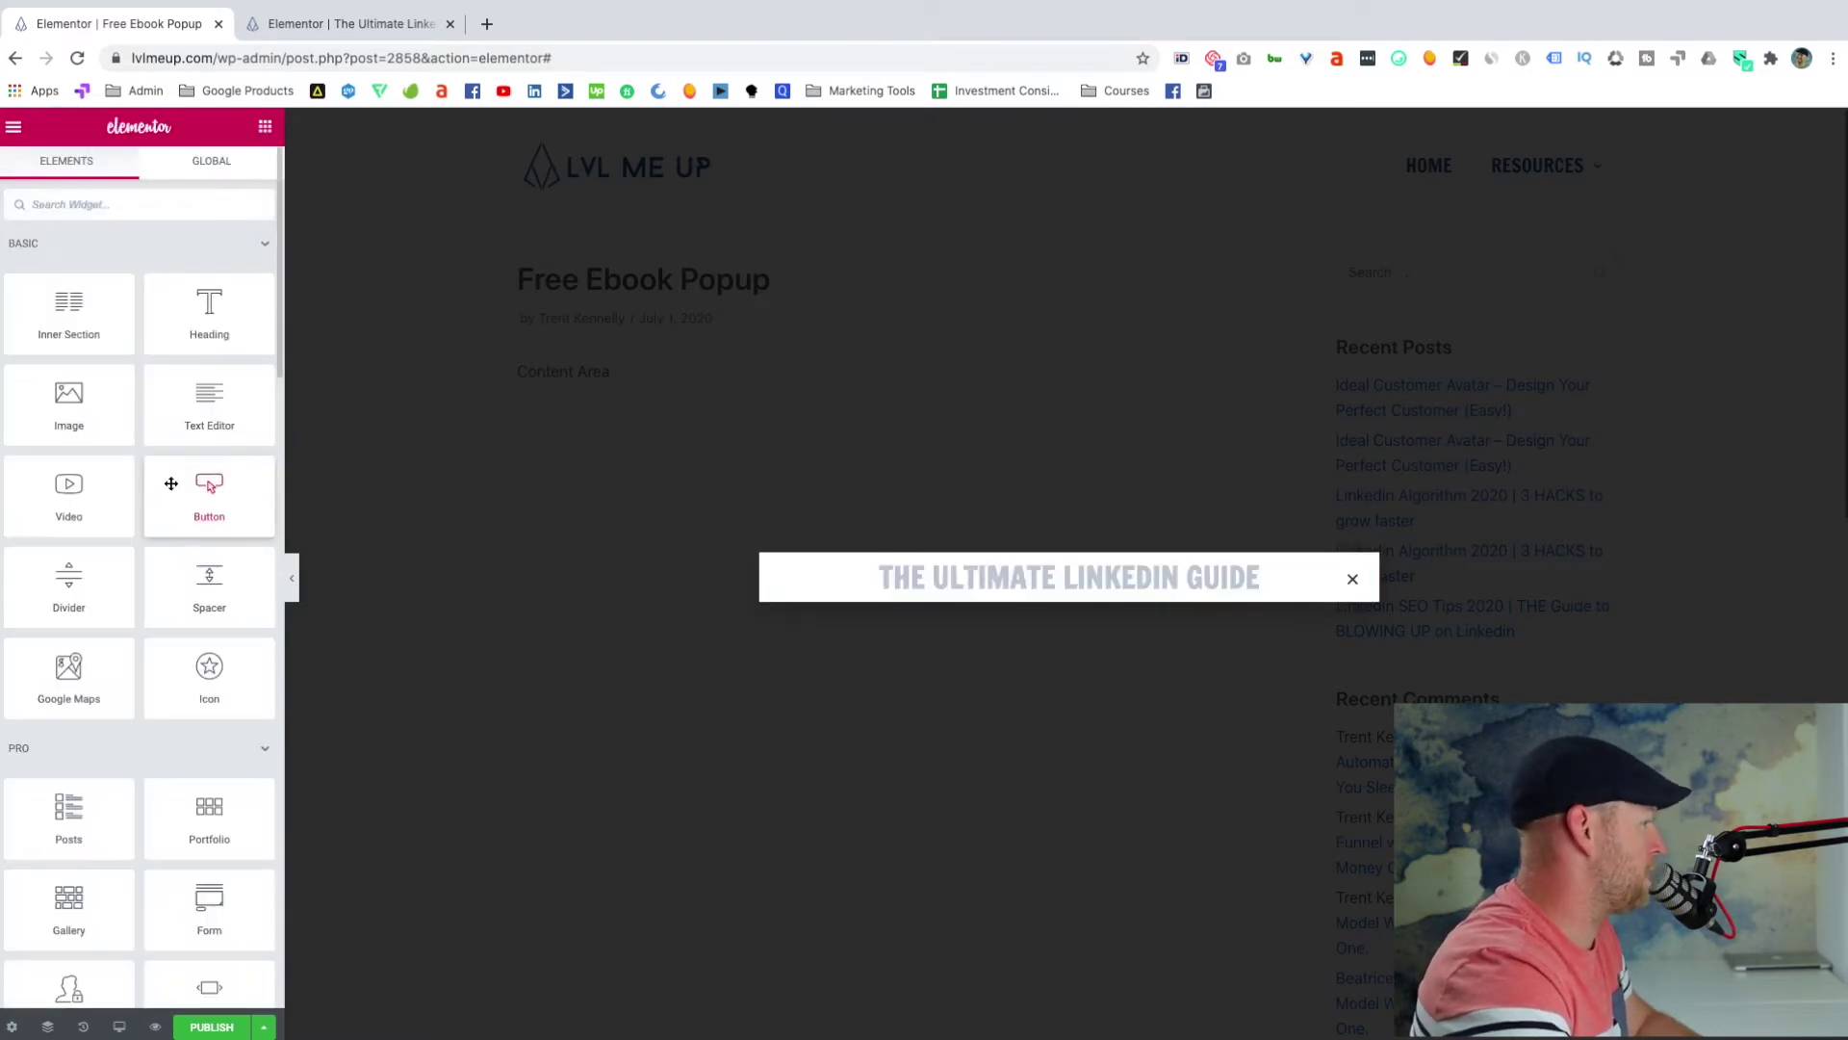
left_click_drag(59, 419, 1004, 597)
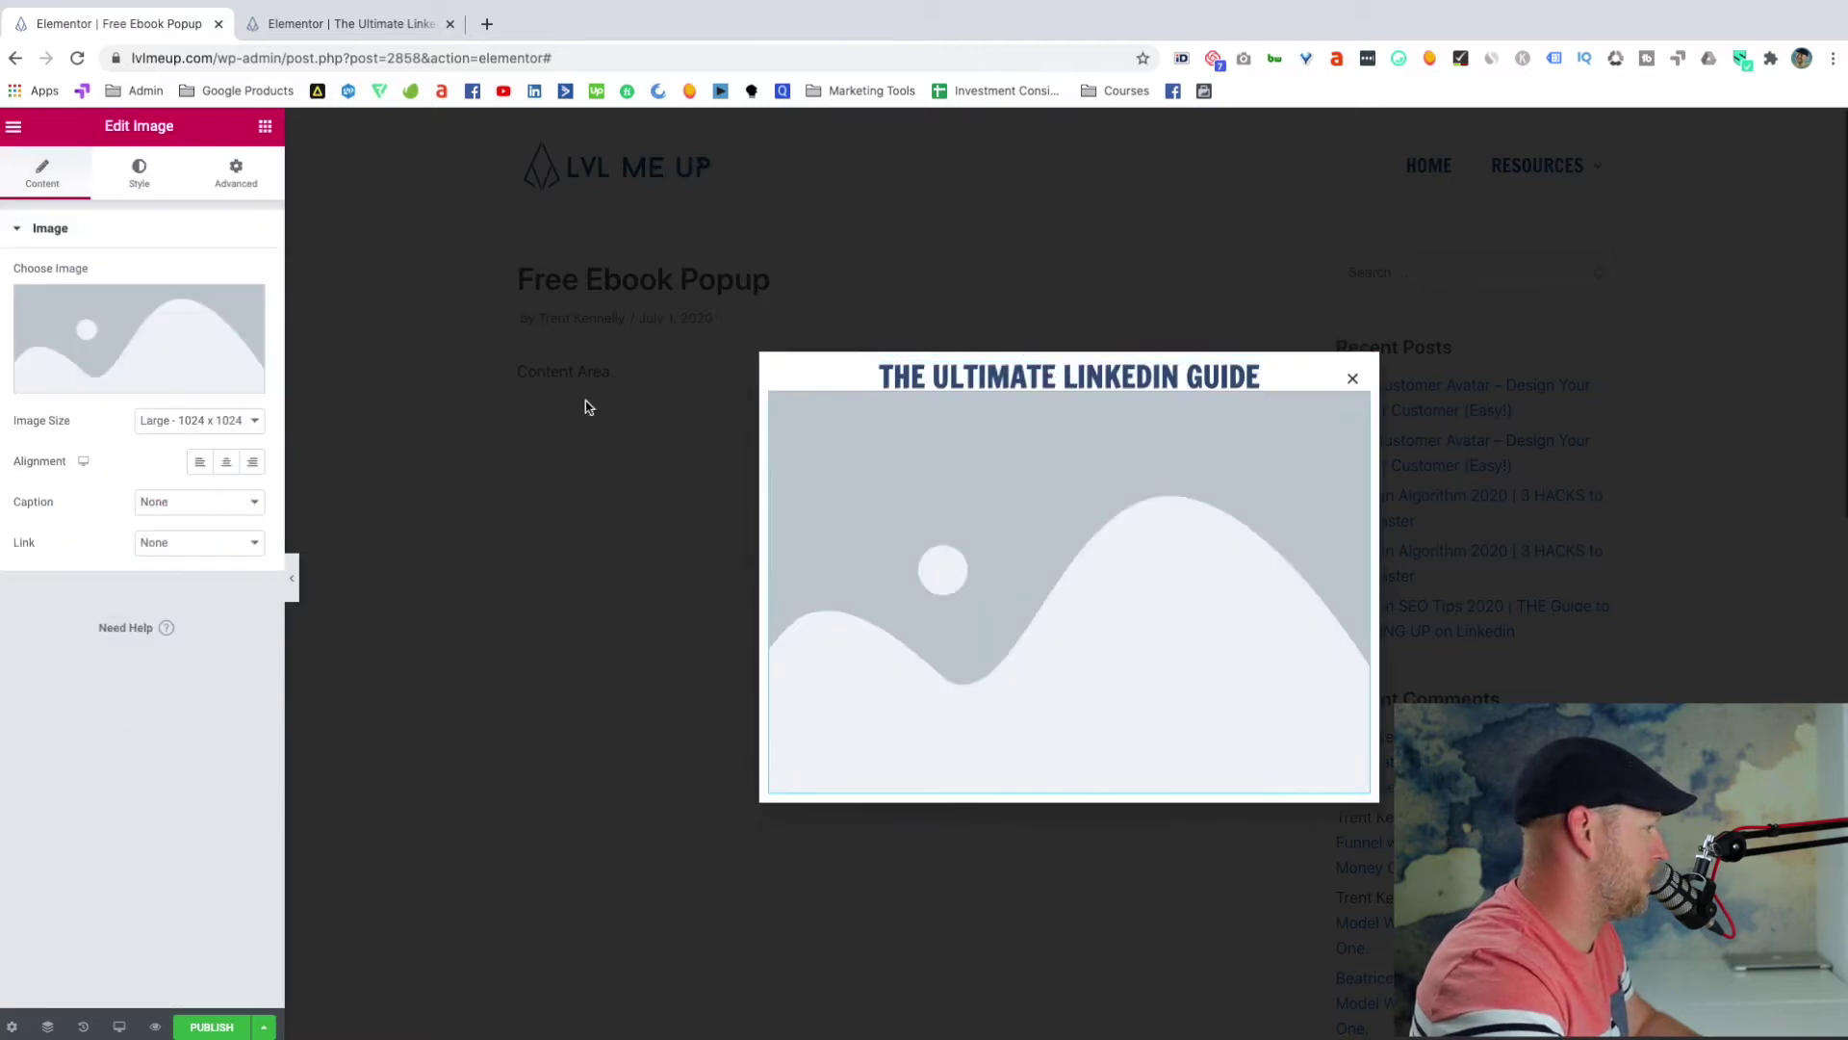
- Insert the LinkedIn guide illustration from the Media Library into the image widget
left_click(136, 377)
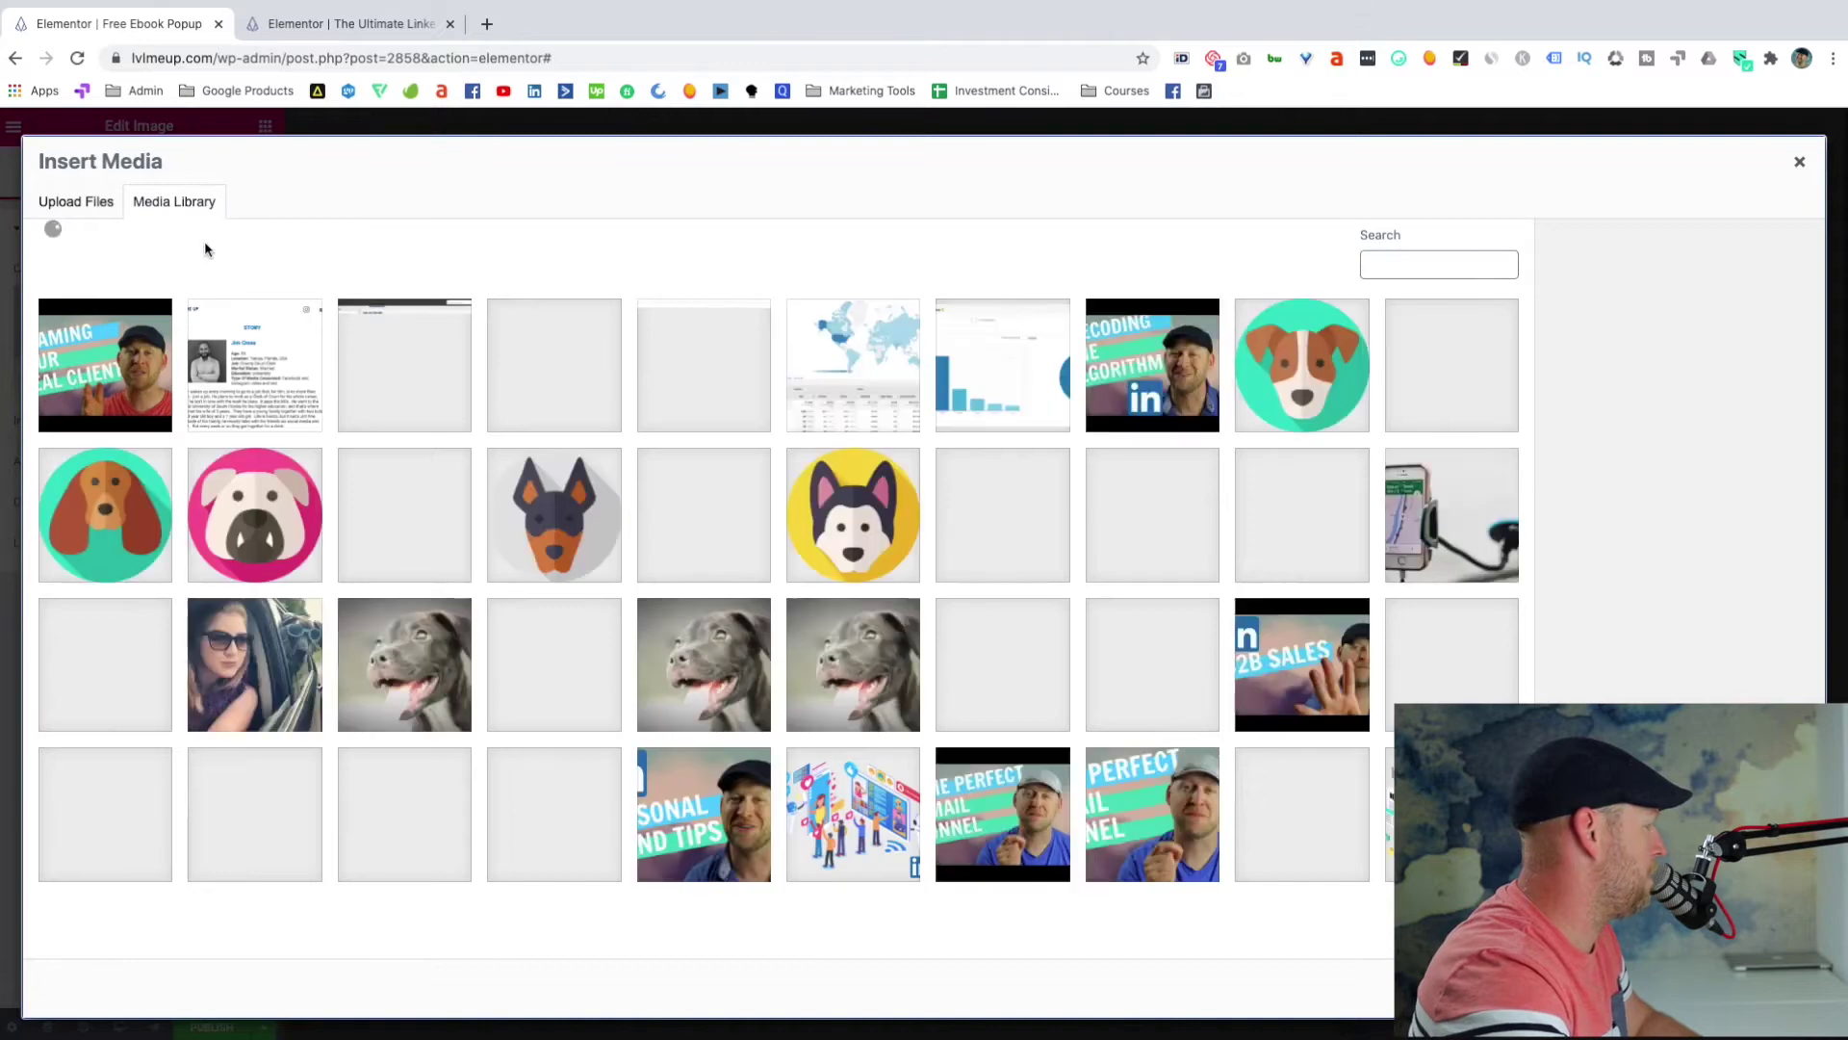
scroll(977, 453, "down", 2)
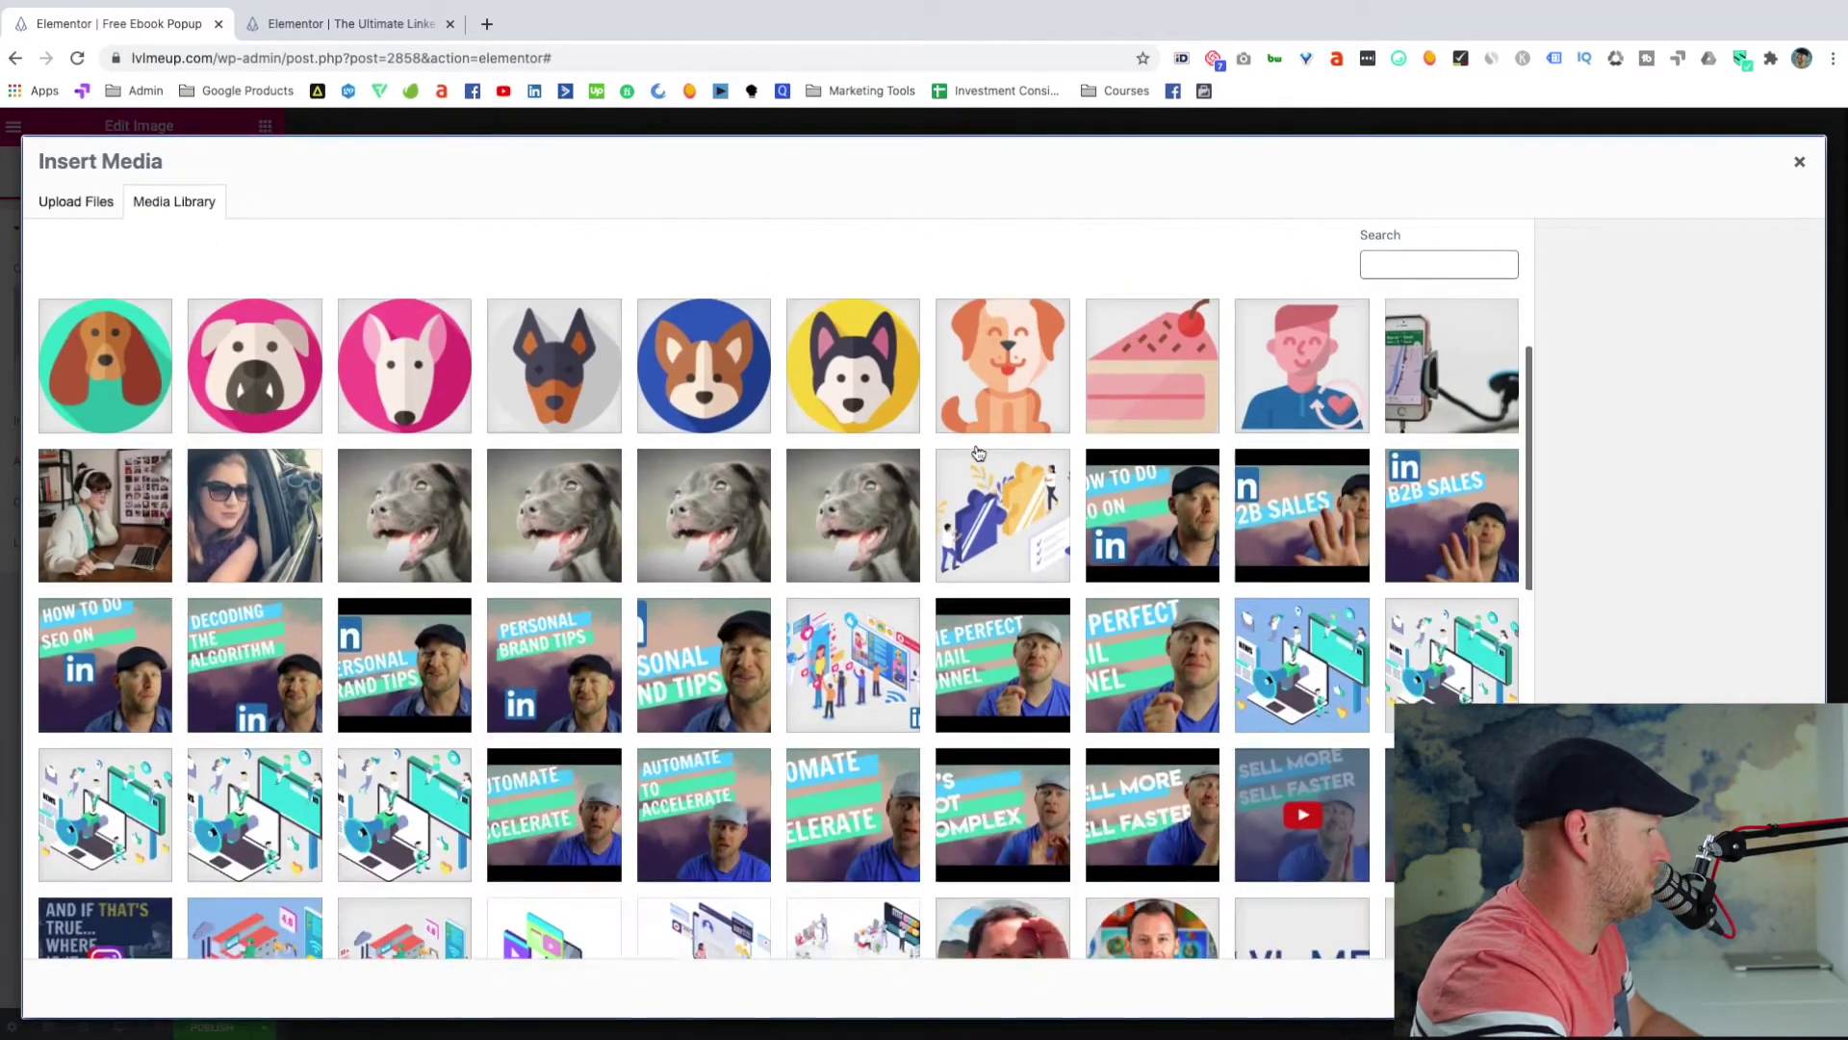
left_click(877, 647)
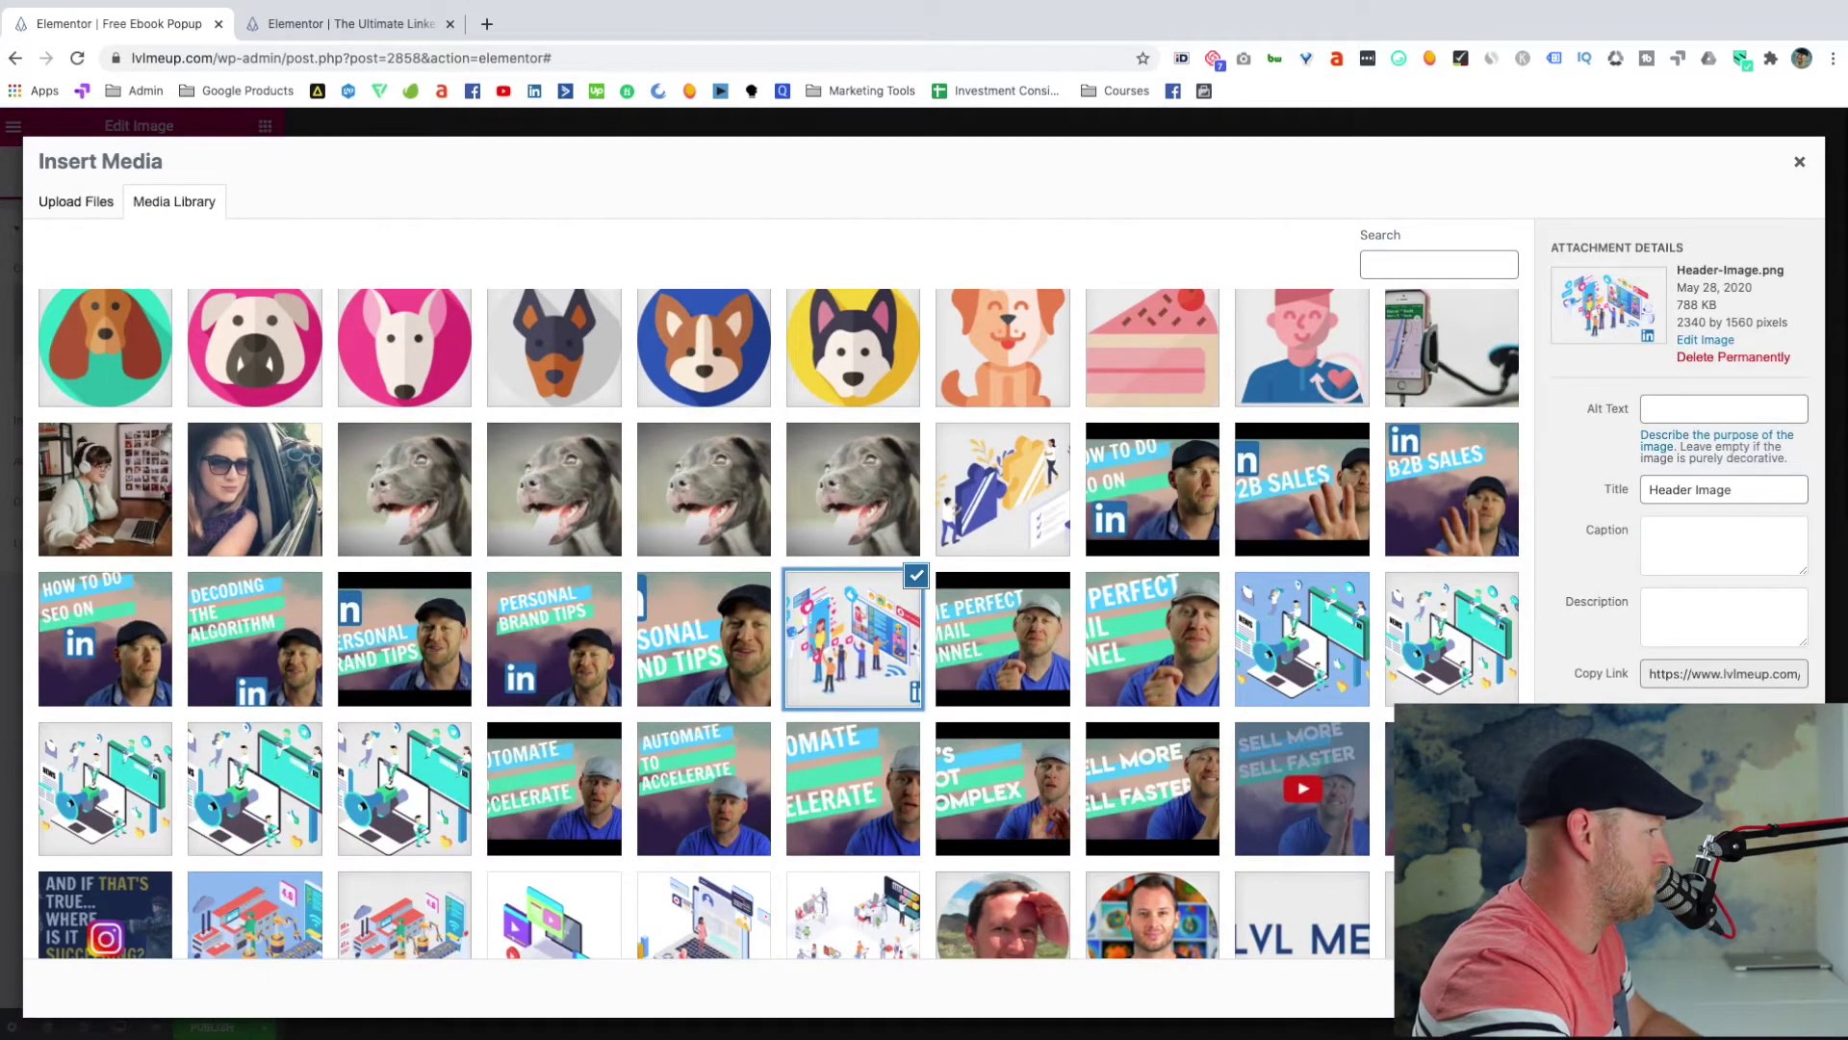
left_click(1761, 992)
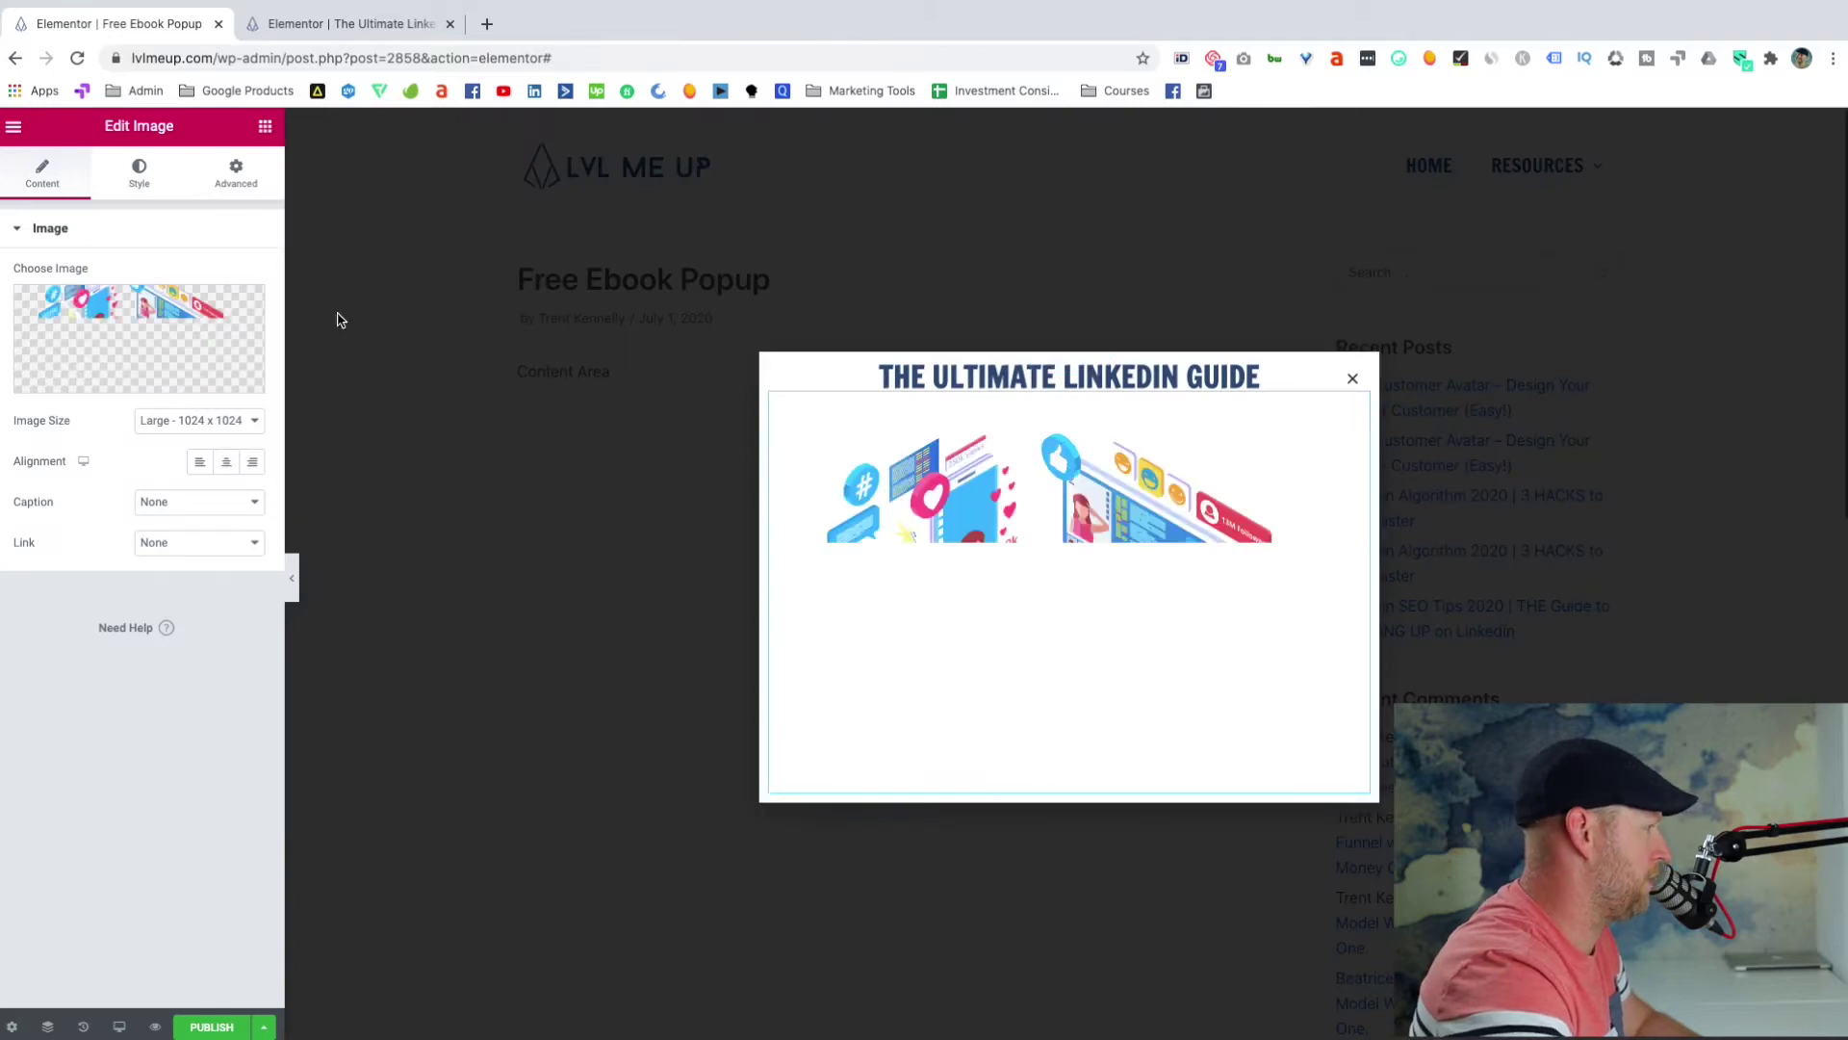
- Set the image size to Medium Large 768 after briefly trying Medium
left_click(258, 420)
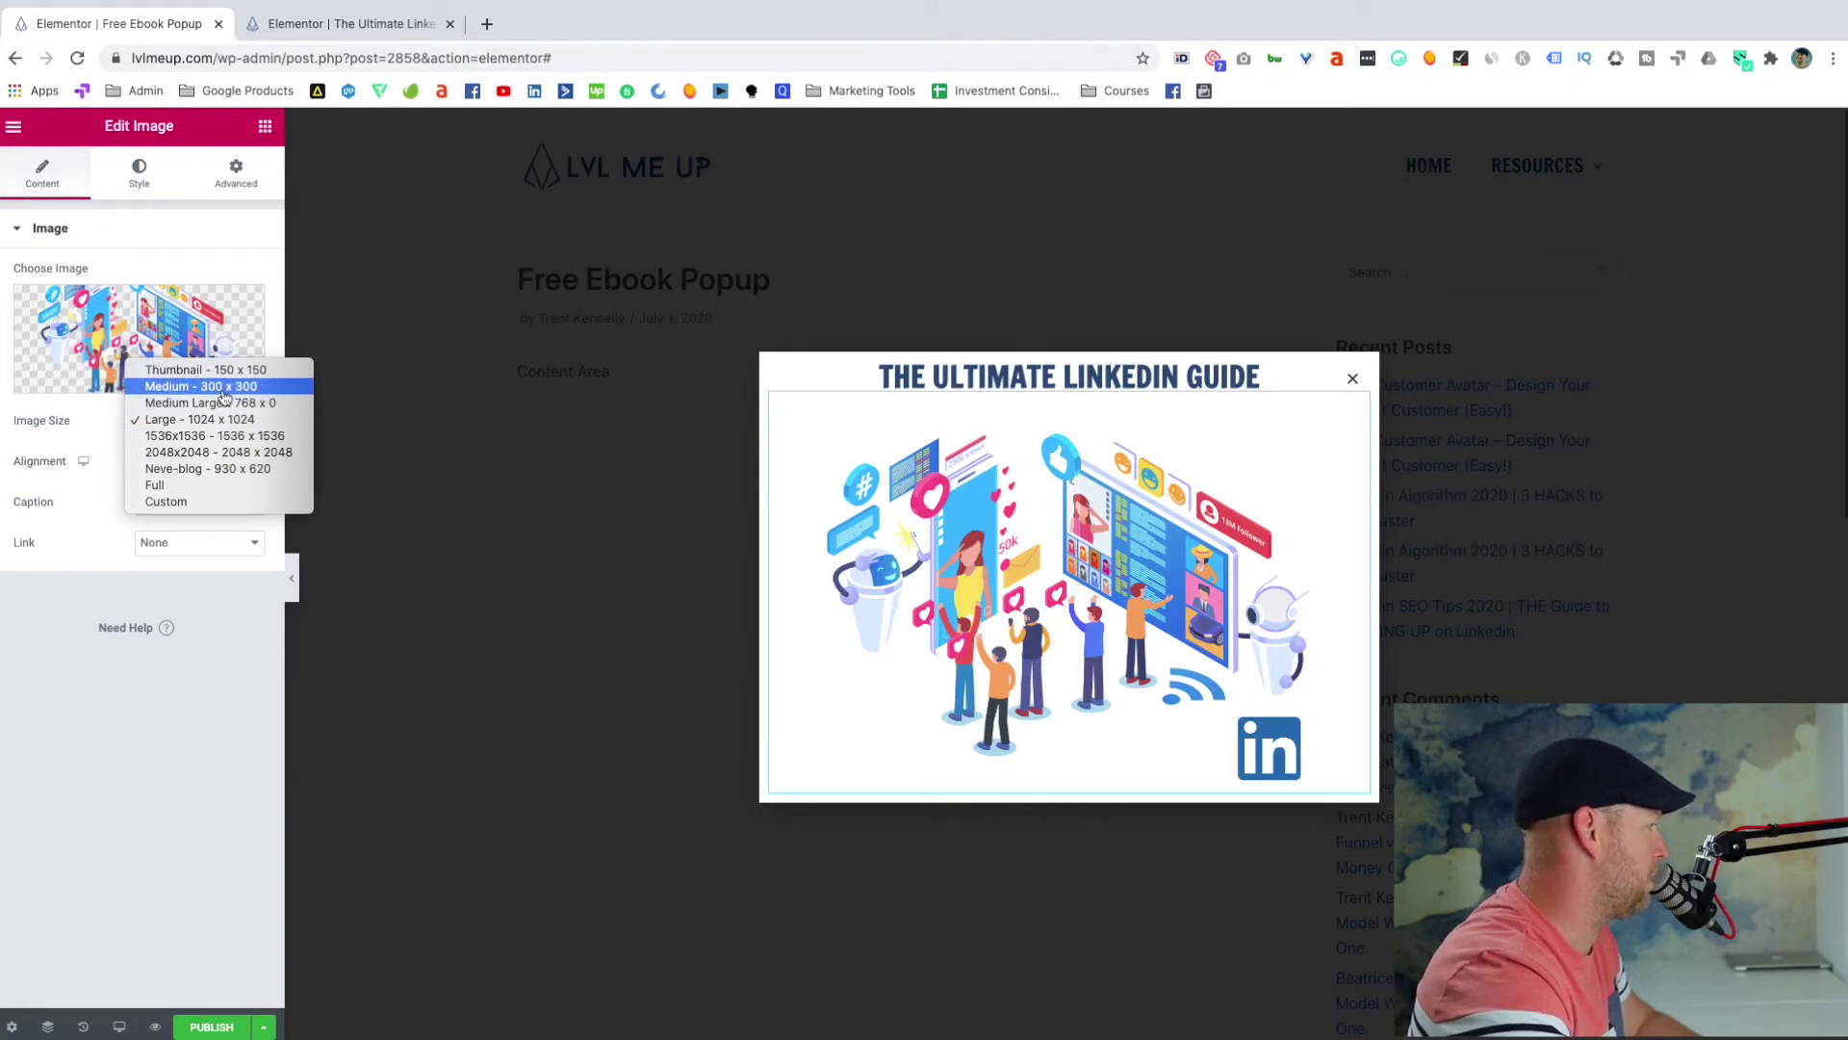
left_click(191, 404)
left_click(201, 408)
left_click(203, 403)
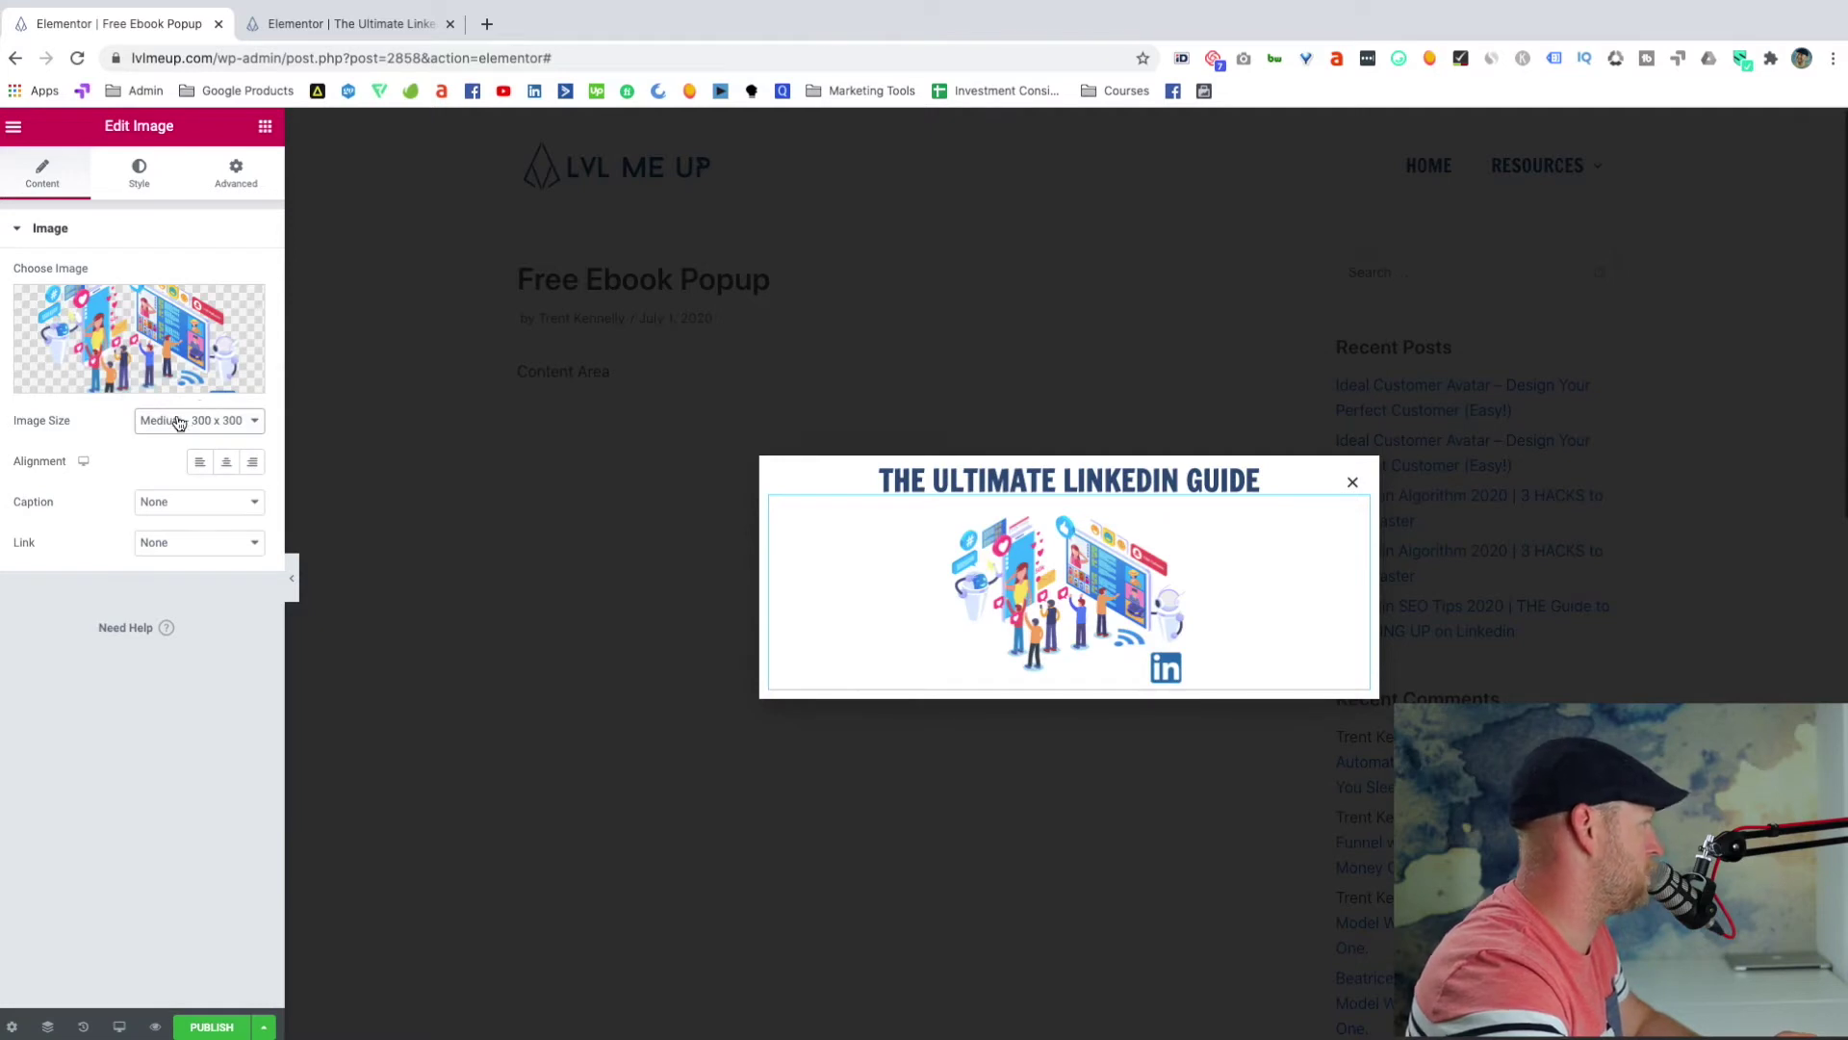
left_click(178, 430)
left_click(189, 443)
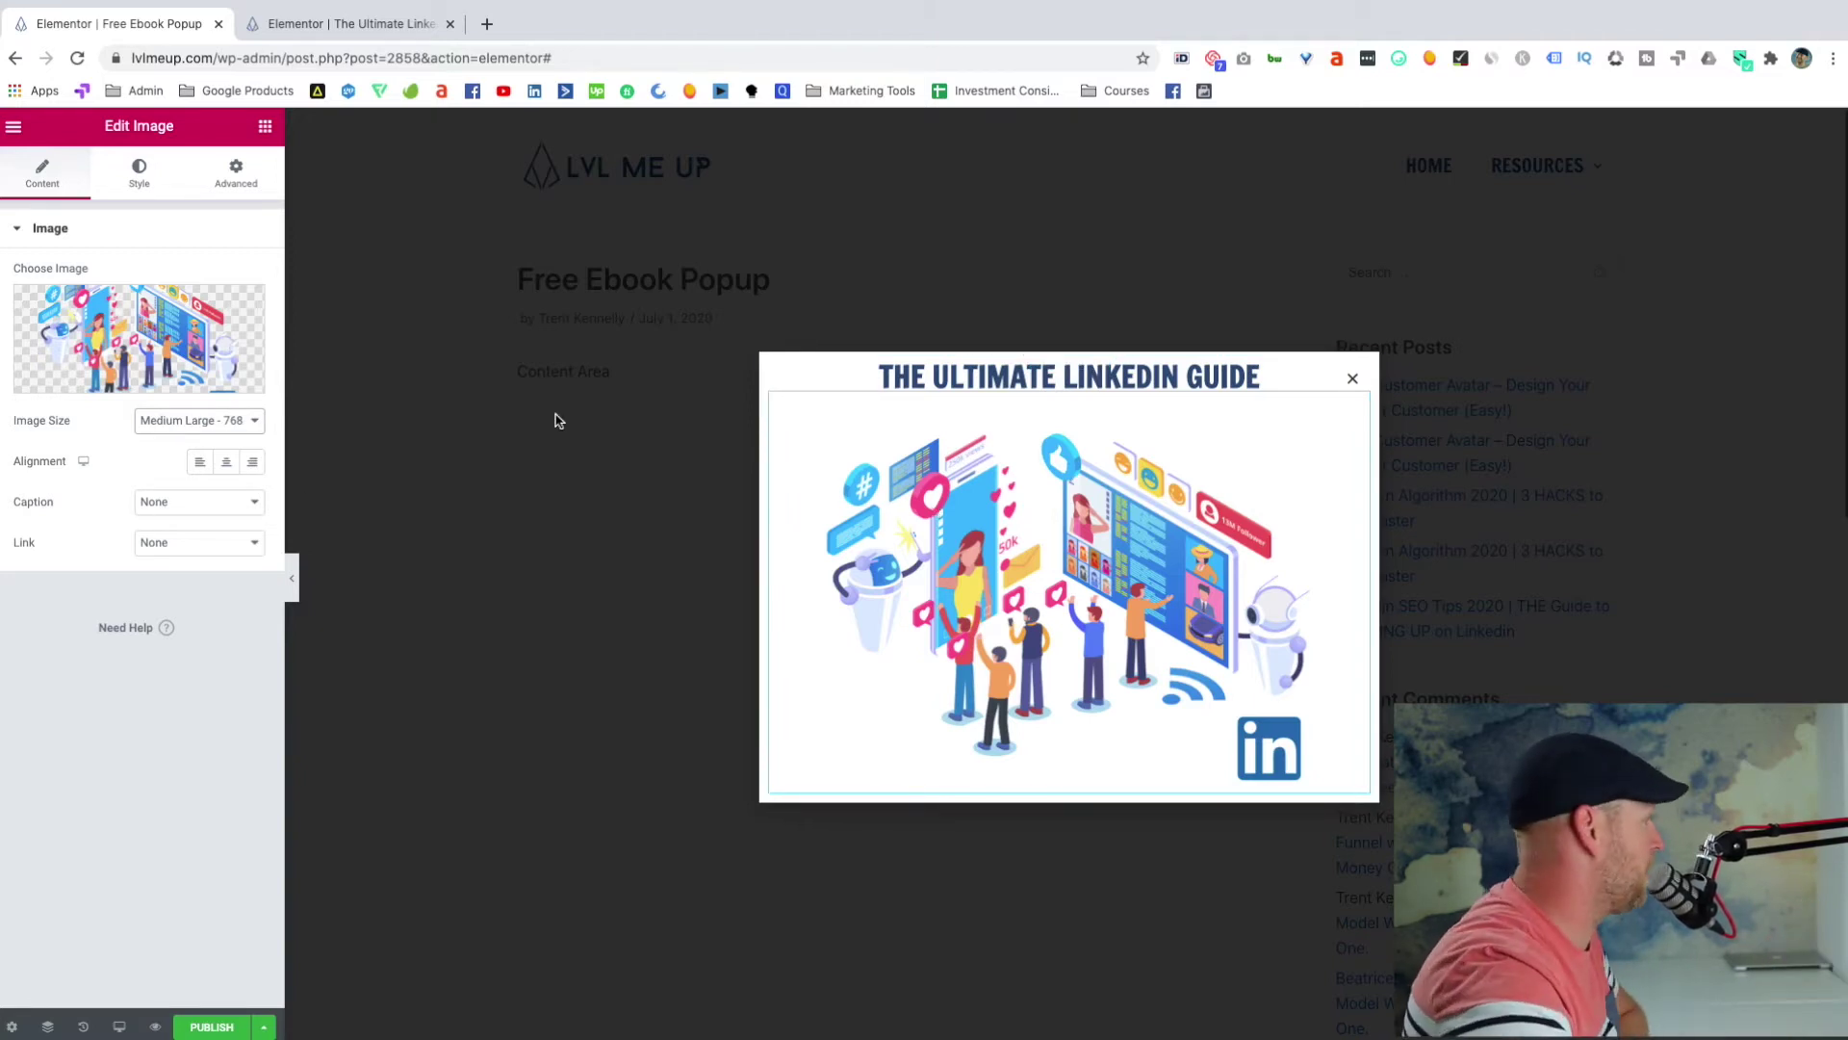
- Add a Text Editor with the guide's description paragraph and move the heading below the image
left_click(265, 128)
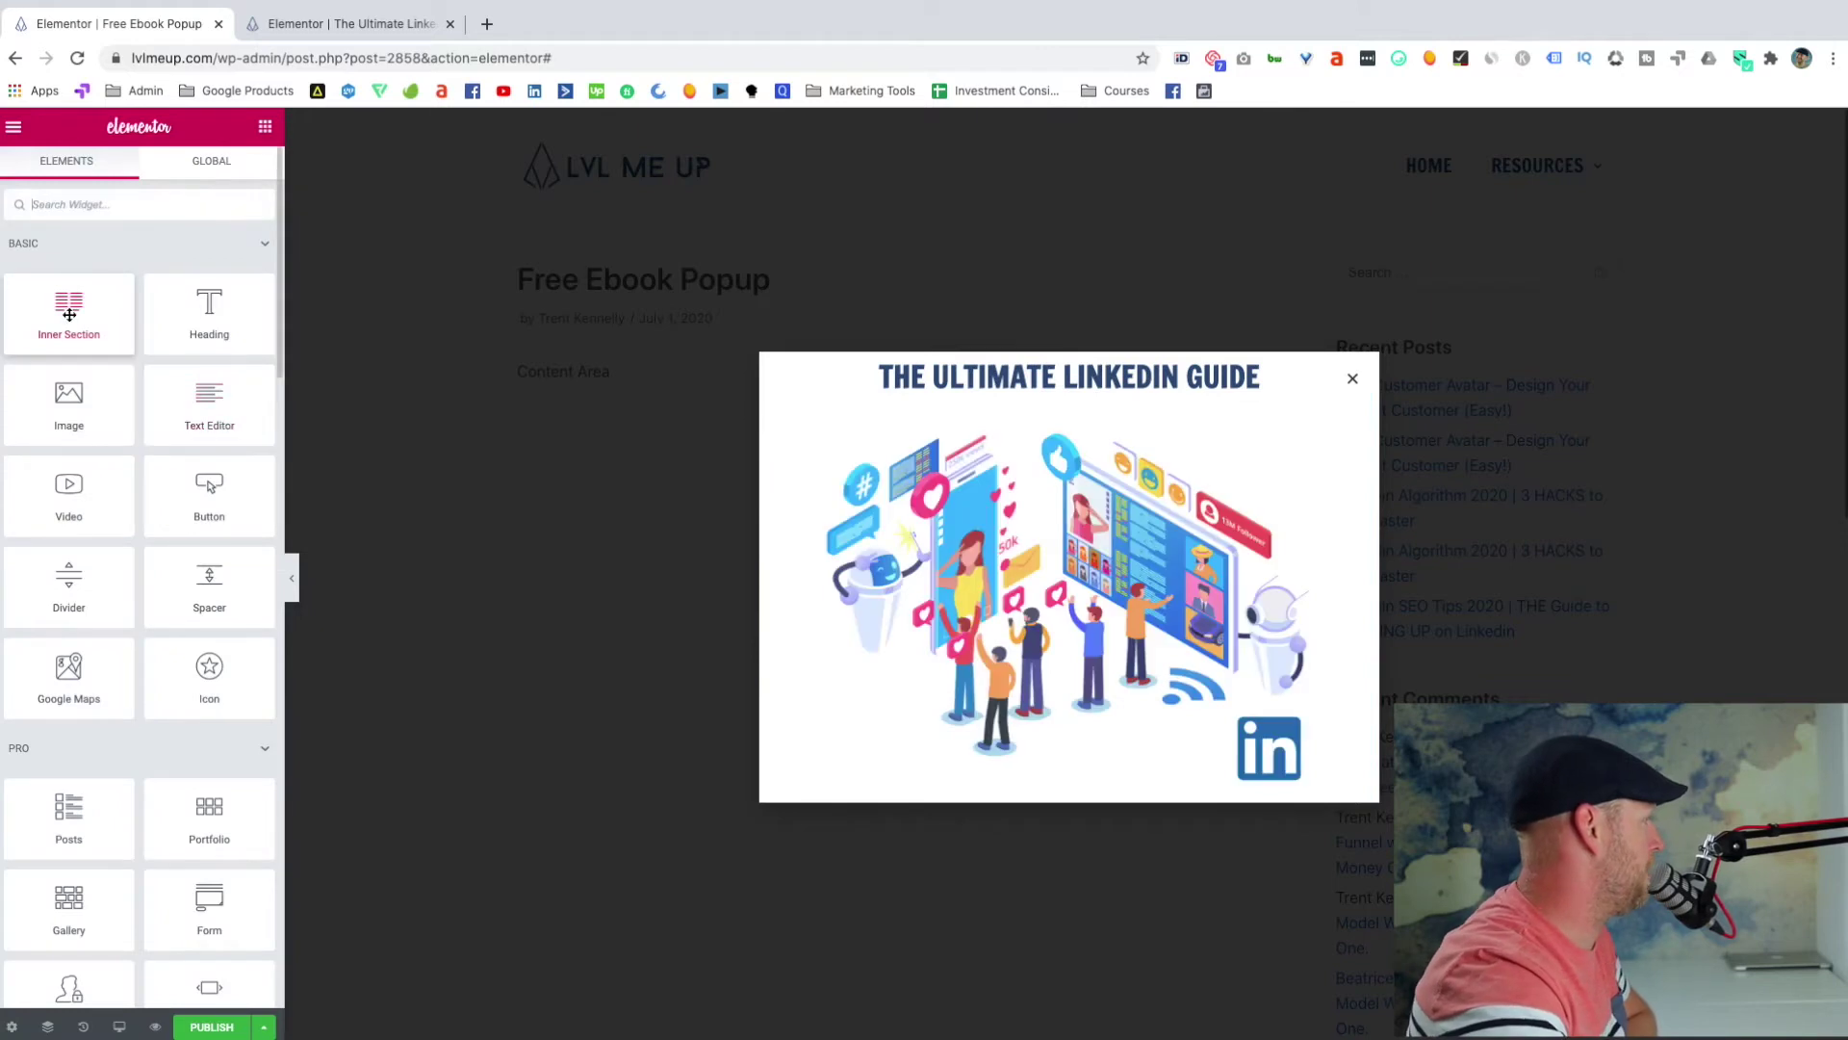
left_click_drag(205, 397, 994, 783)
left_click(345, 30)
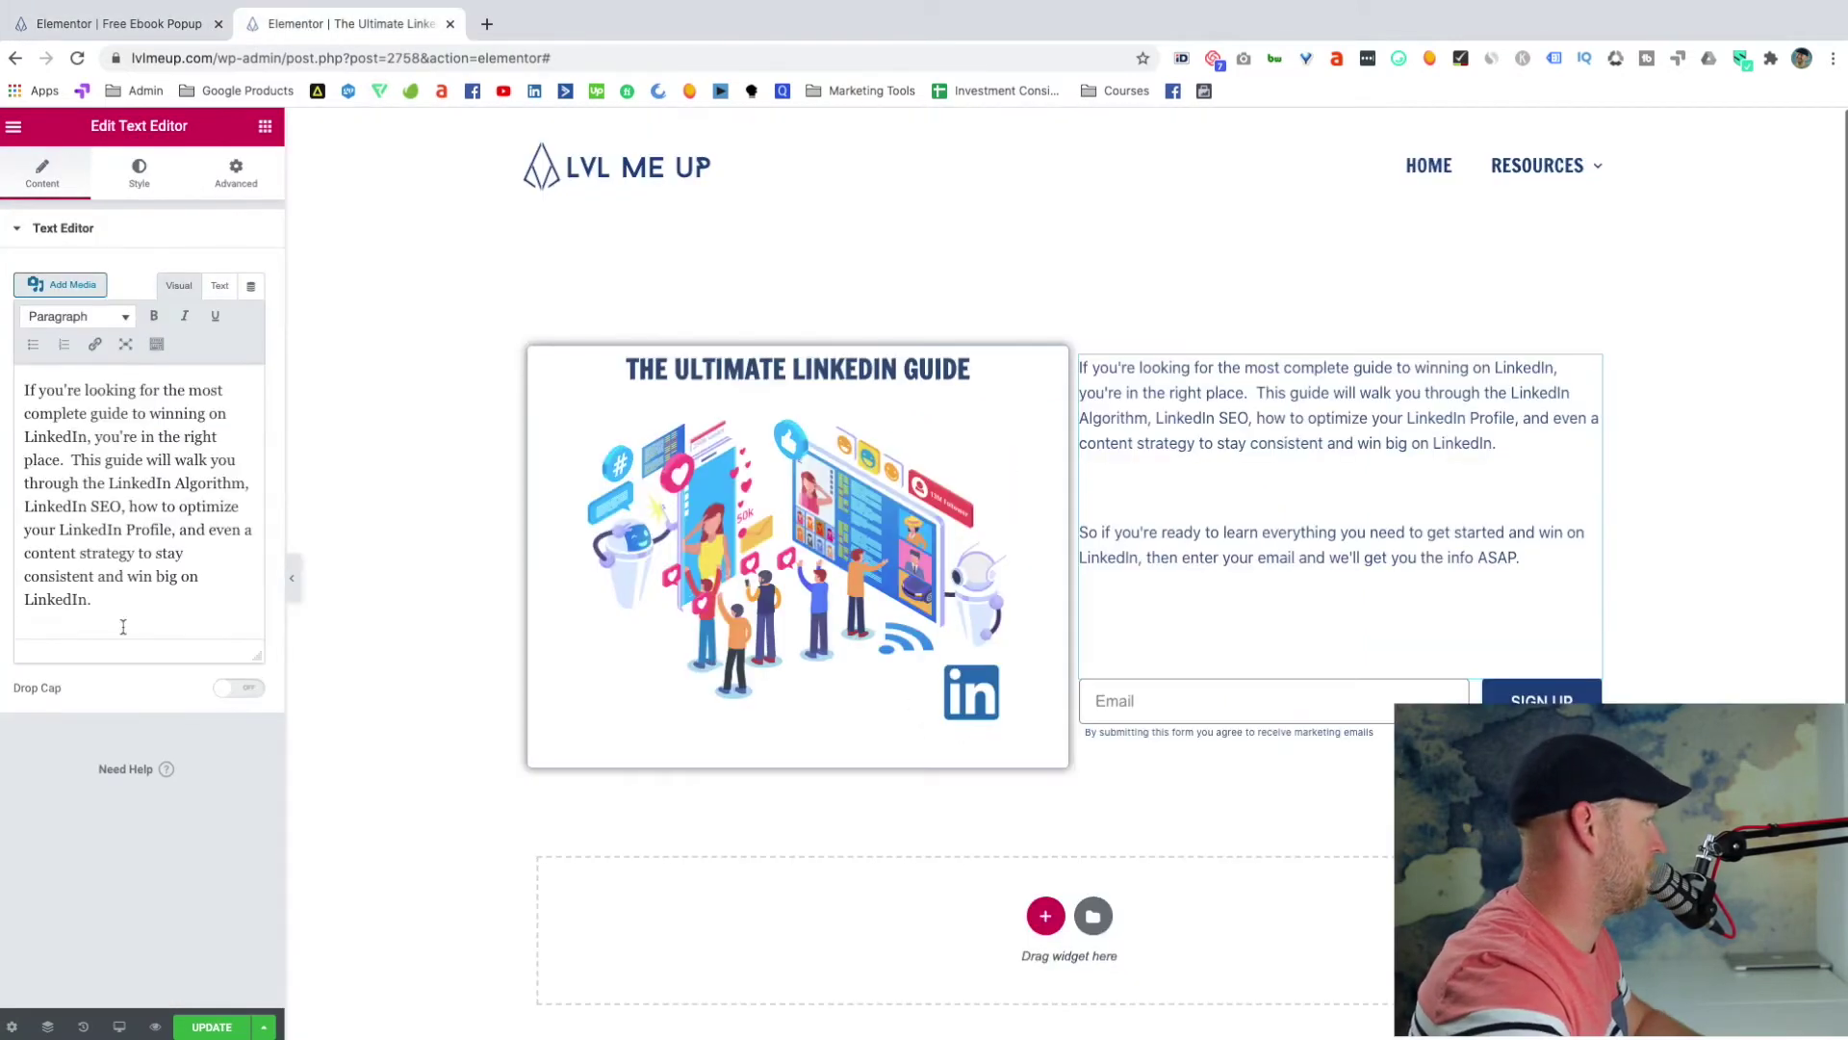
left_click_drag(116, 603, 24, 390)
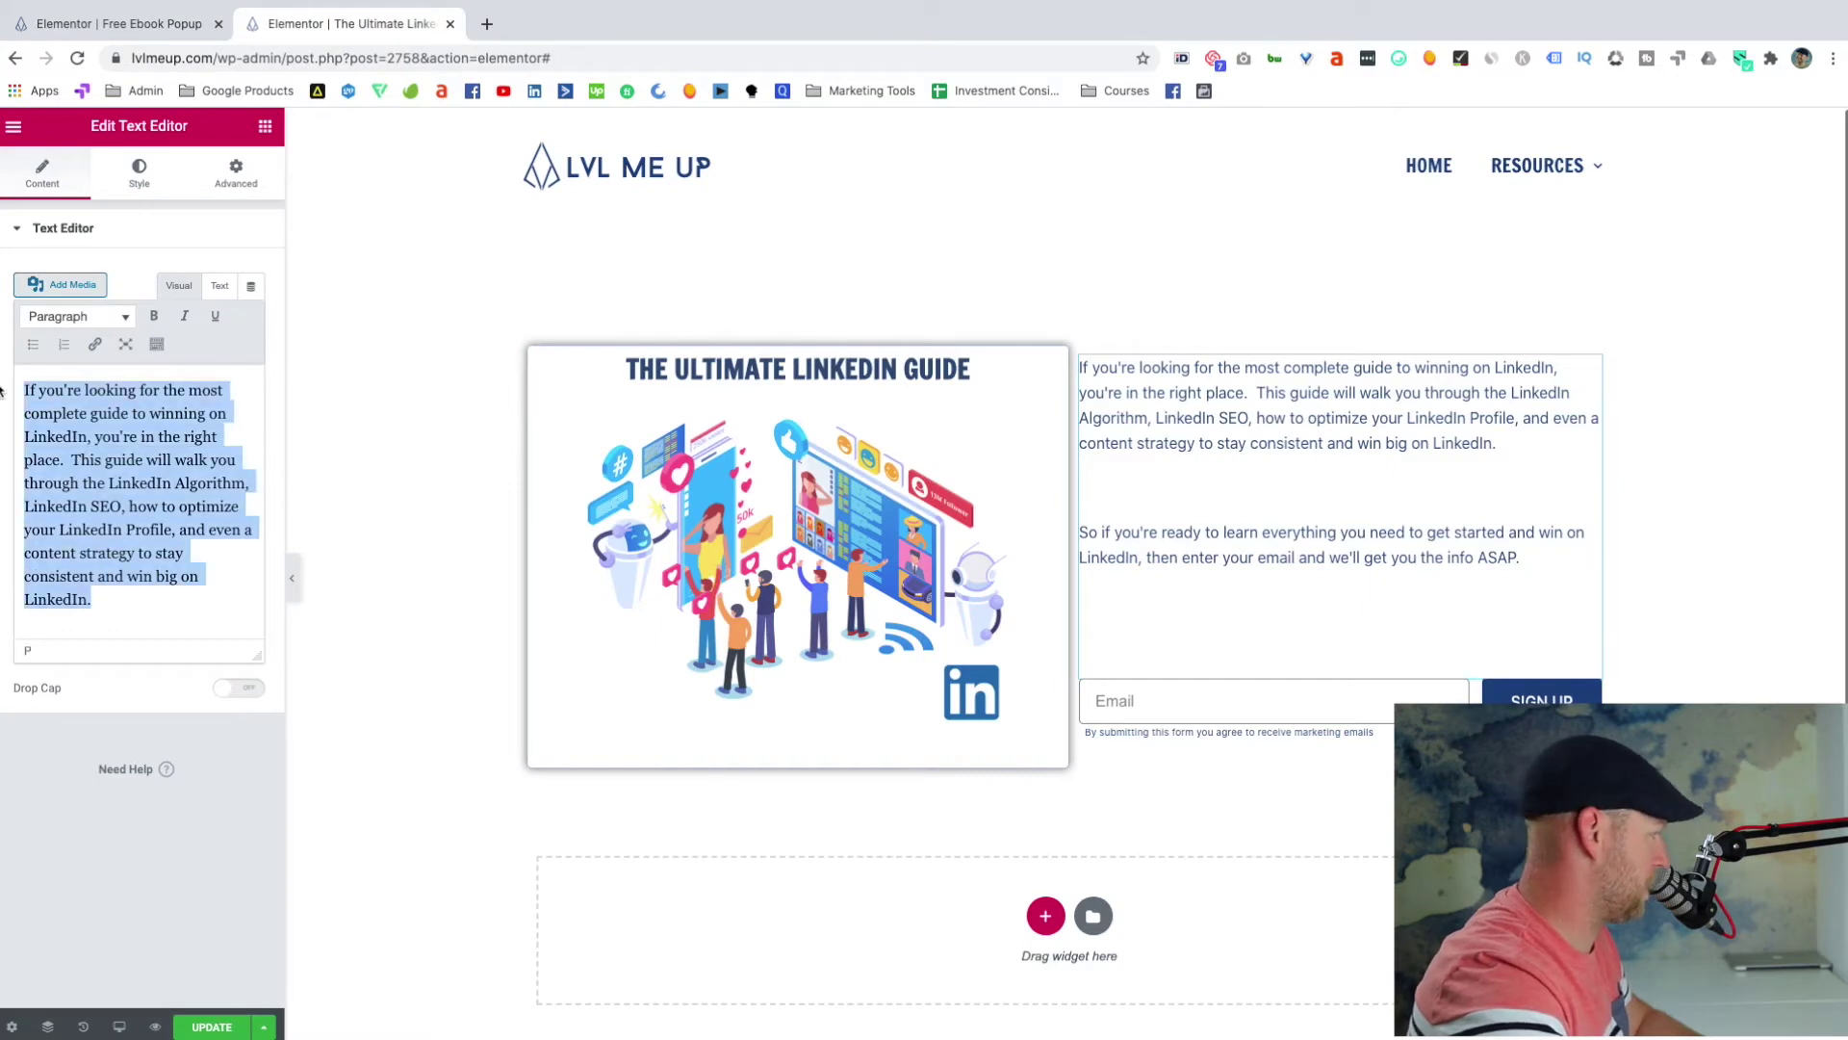
left_click(143, 24)
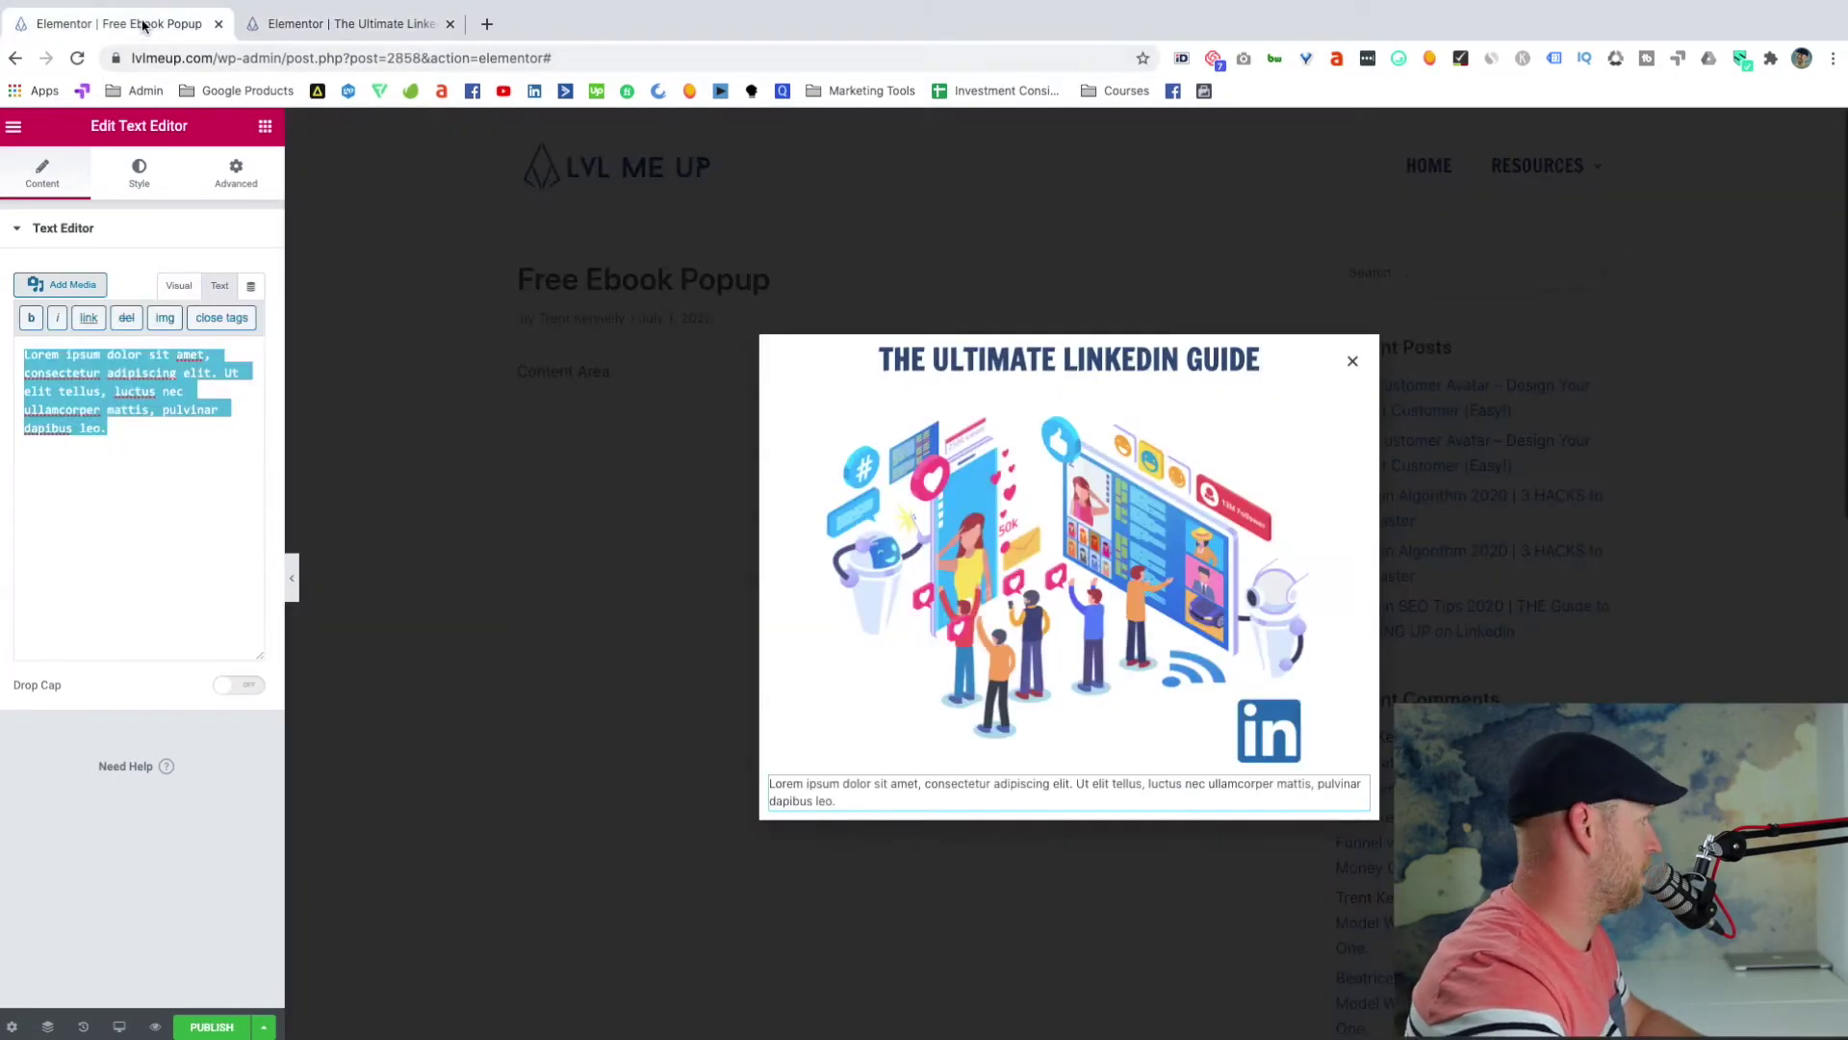
left_click(139, 452)
left_click(179, 300)
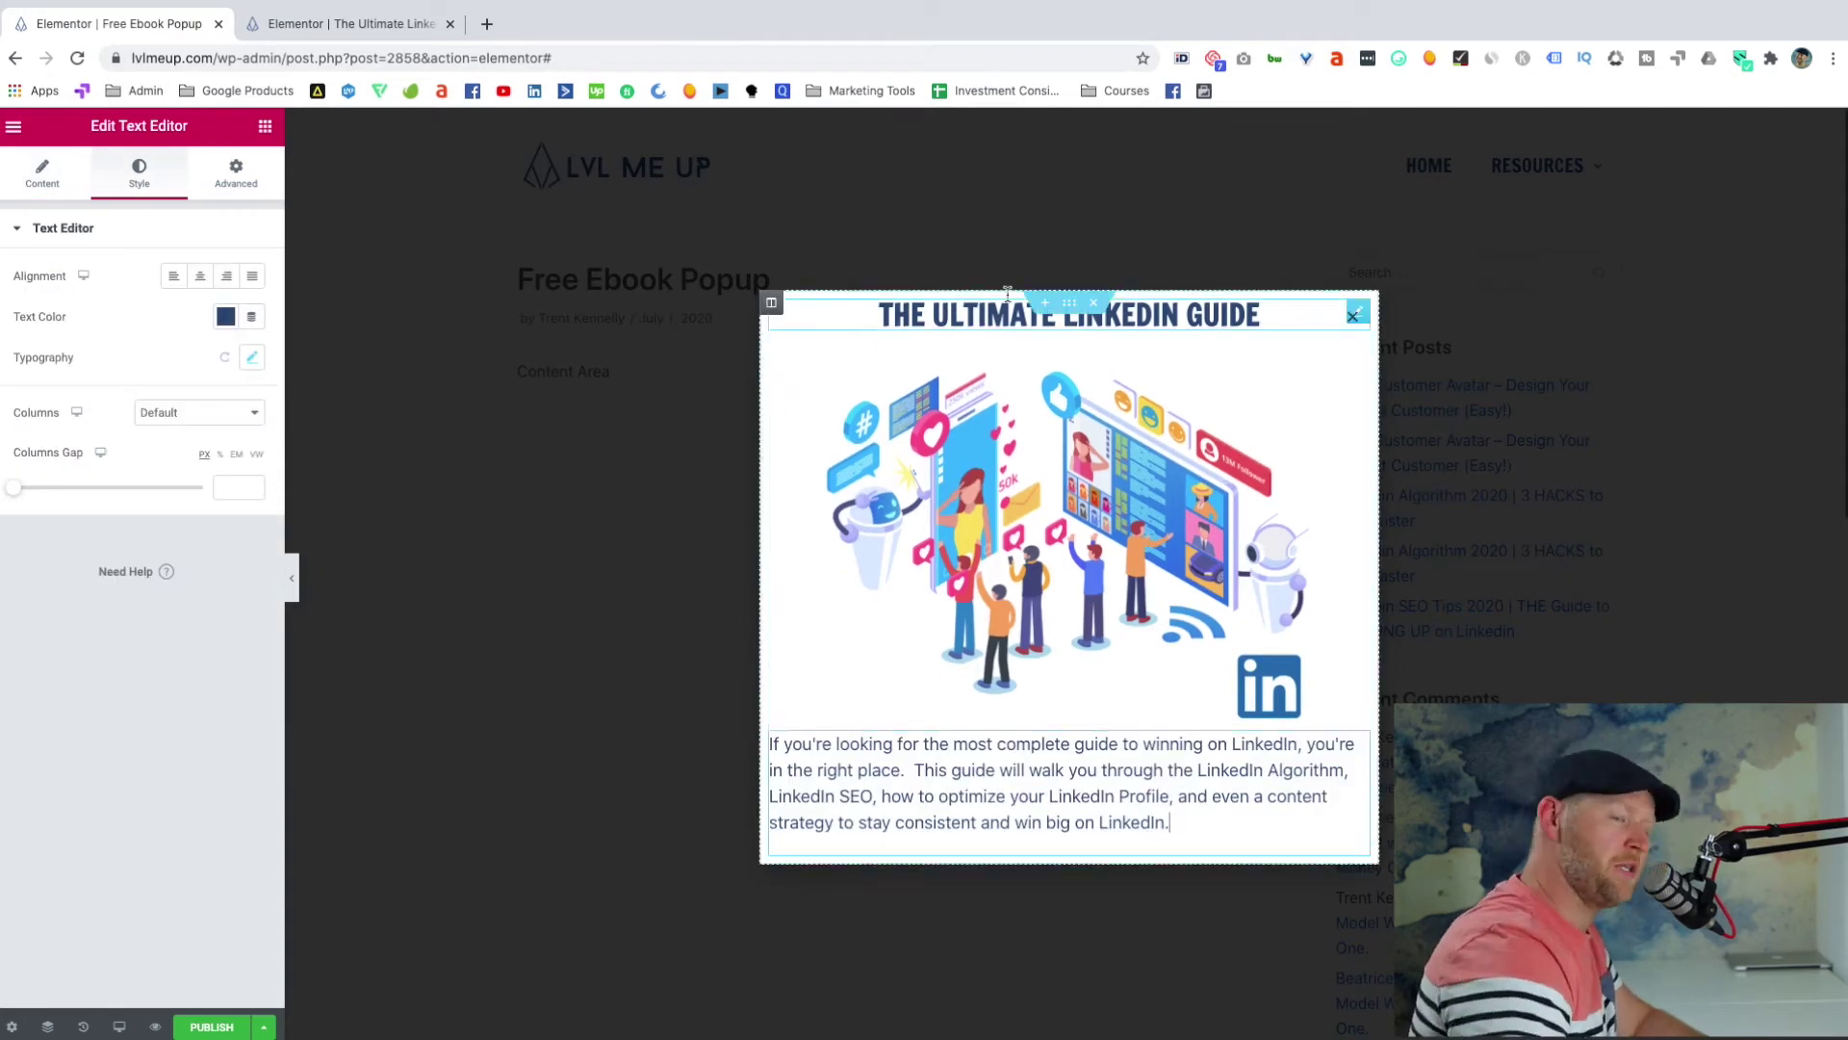
left_click(1320, 376)
left_click_drag(1320, 373, 1020, 664)
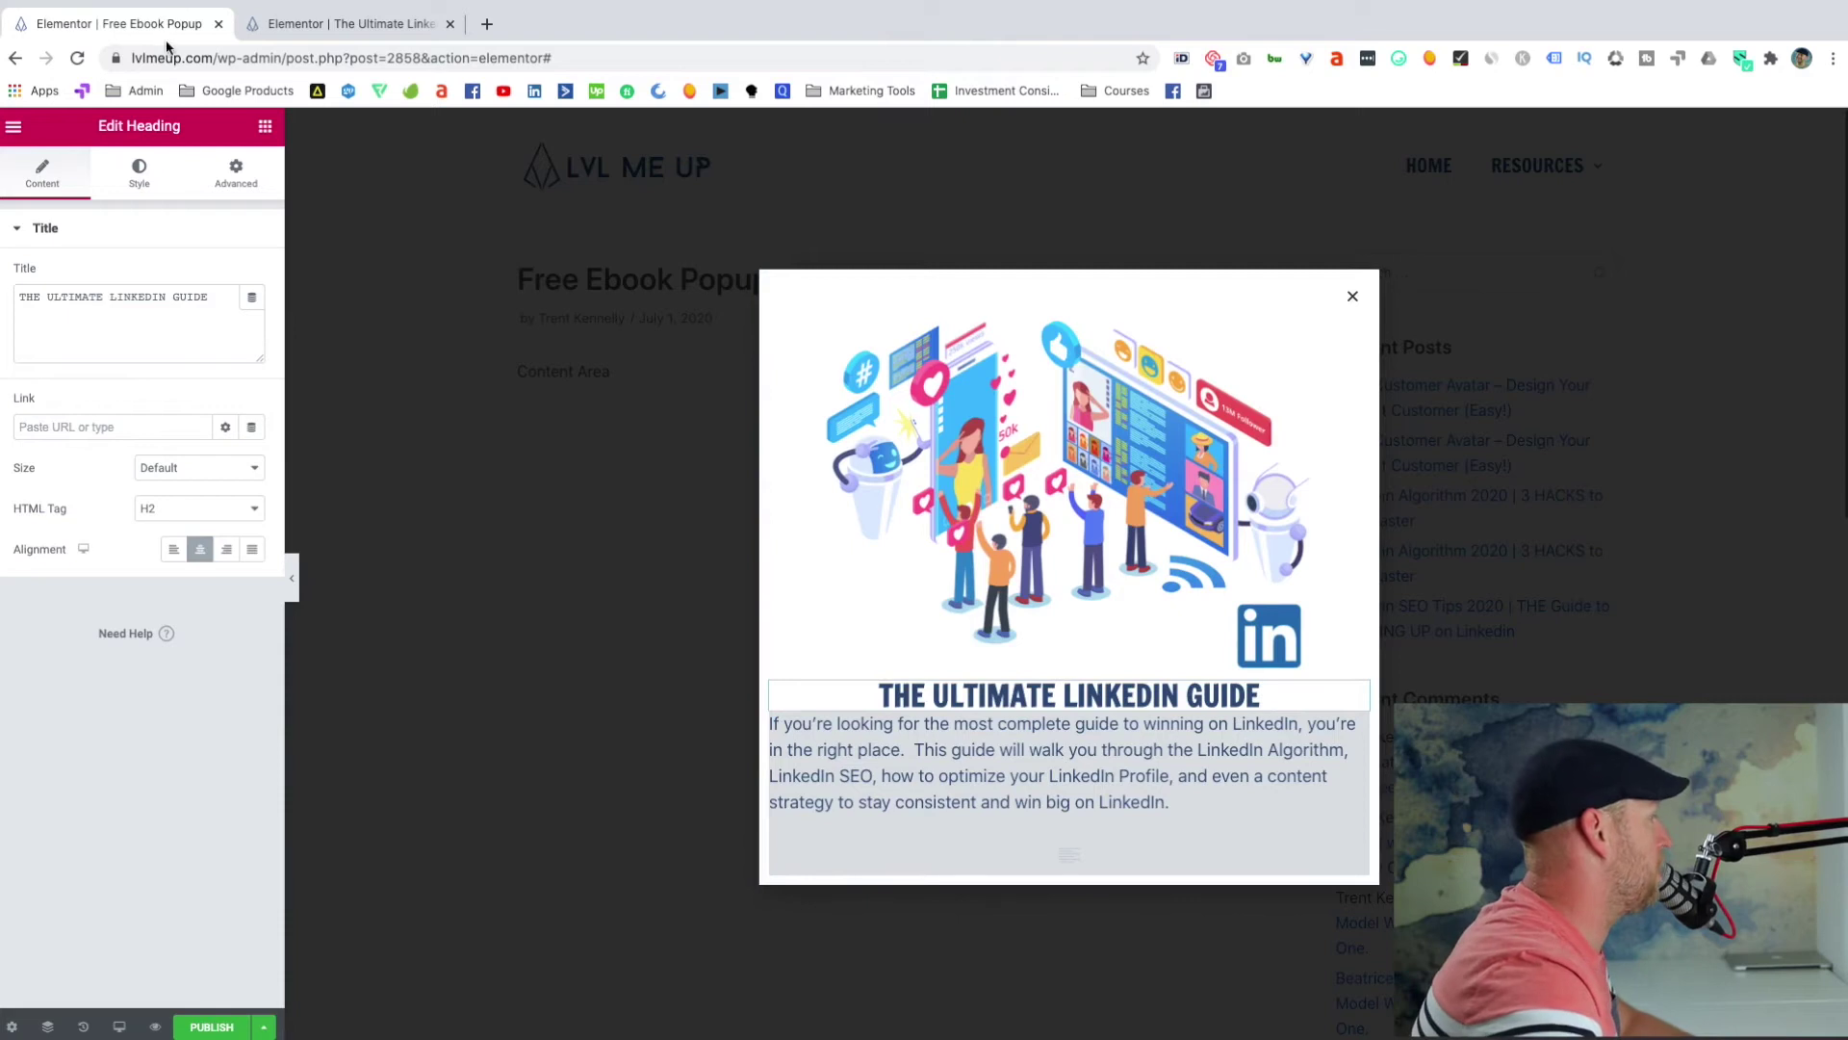
- Add a new heading at the popup's top and colour it dark blue #335280
left_click(266, 126)
left_click_drag(198, 325, 1041, 317)
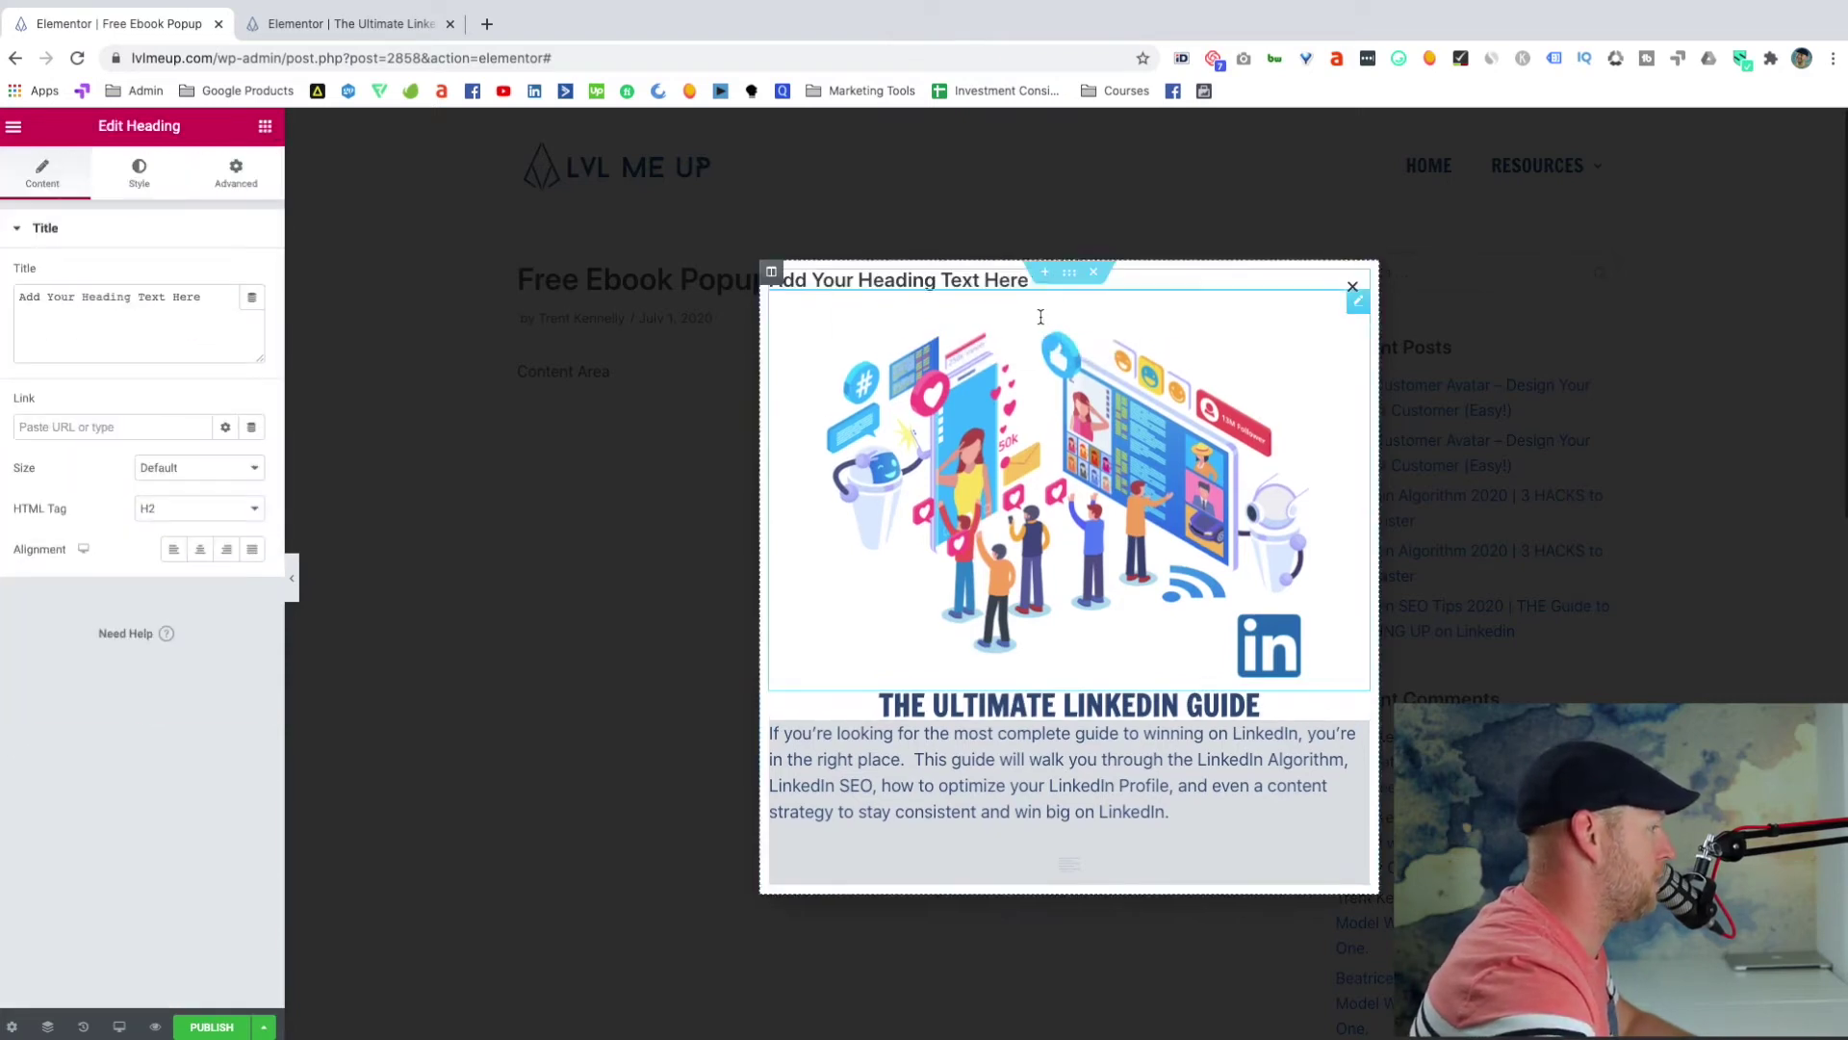
triple_click(899, 279)
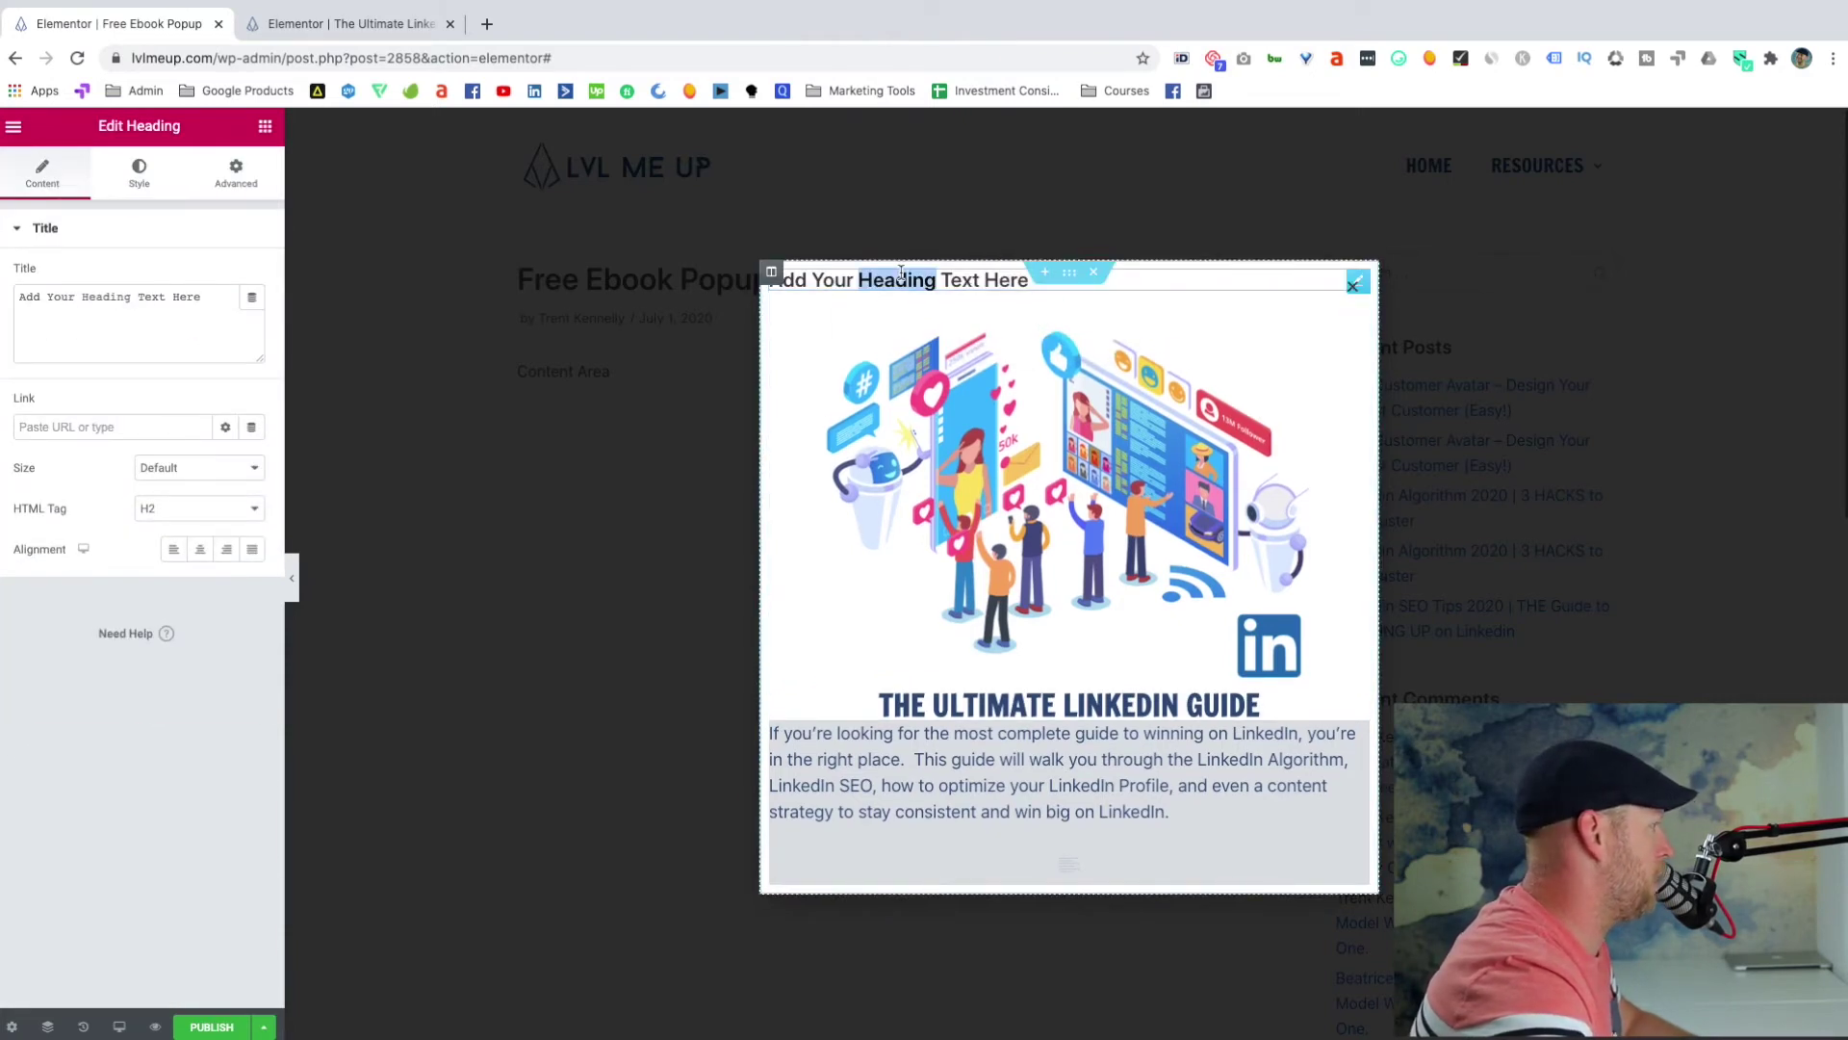
left_click(235, 173)
left_click(134, 175)
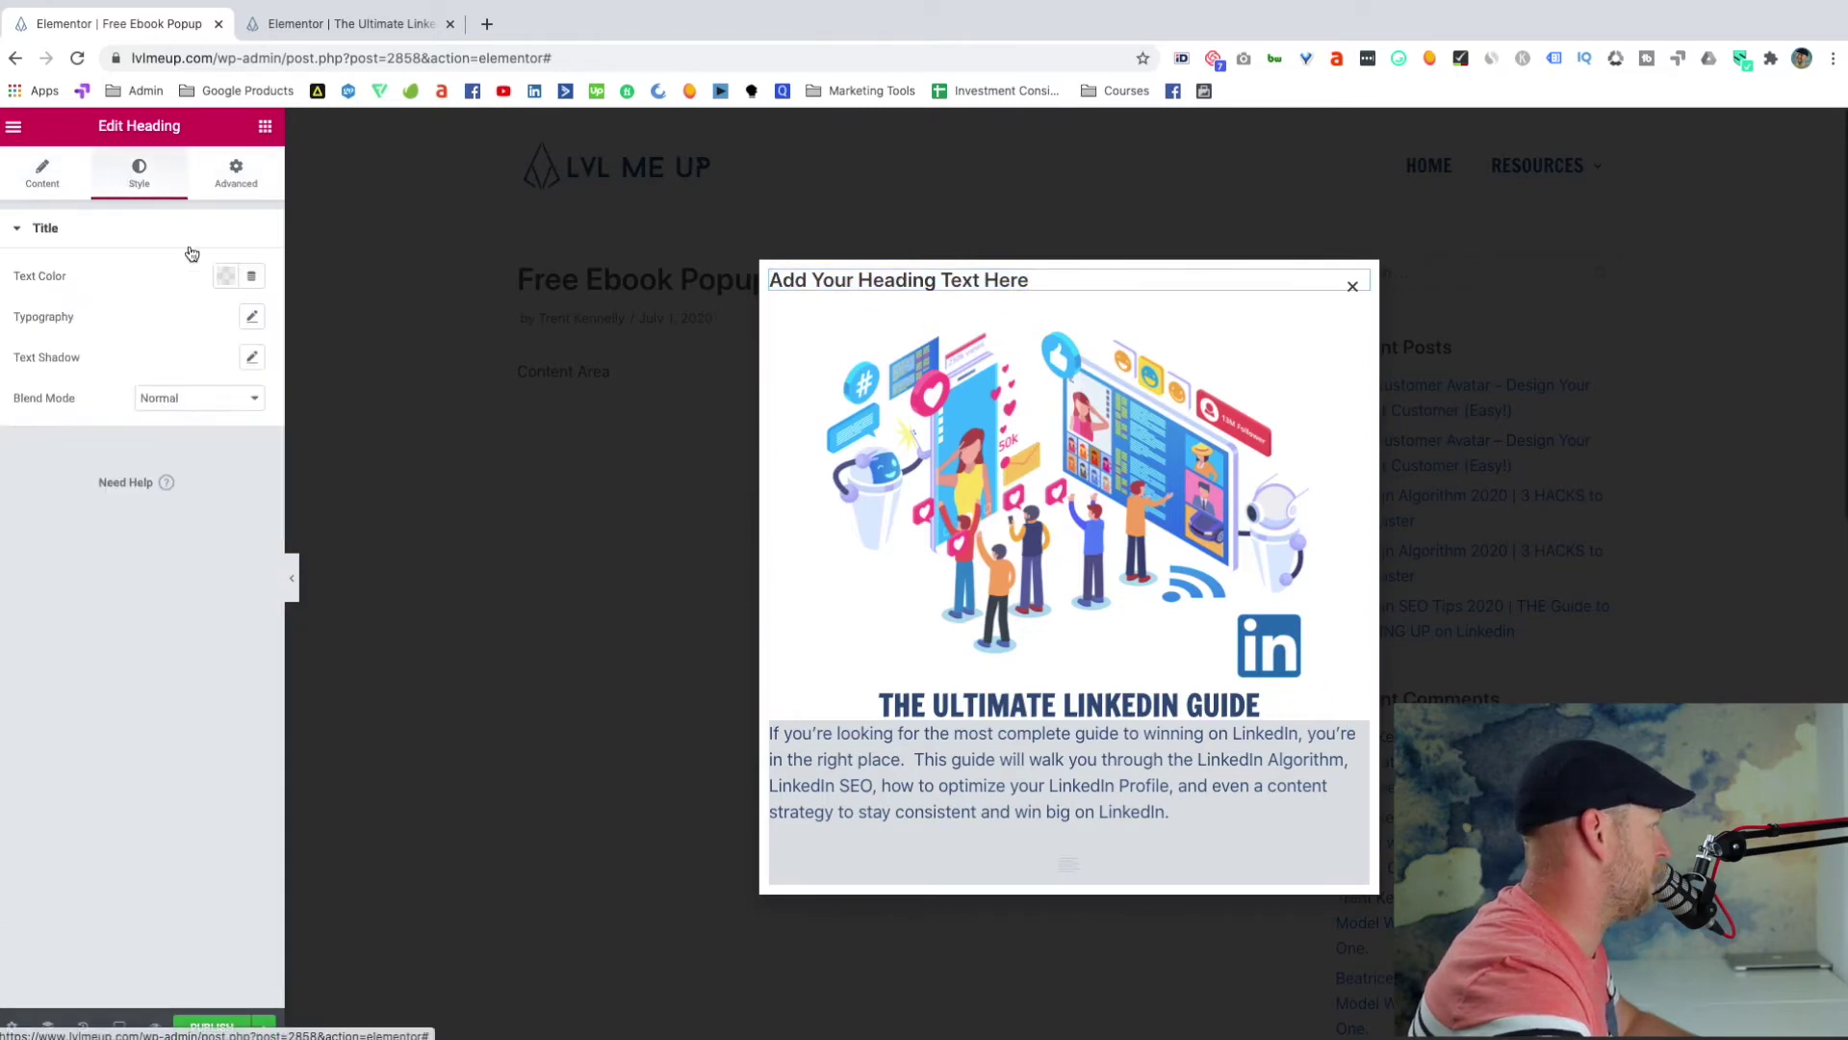
left_click(226, 276)
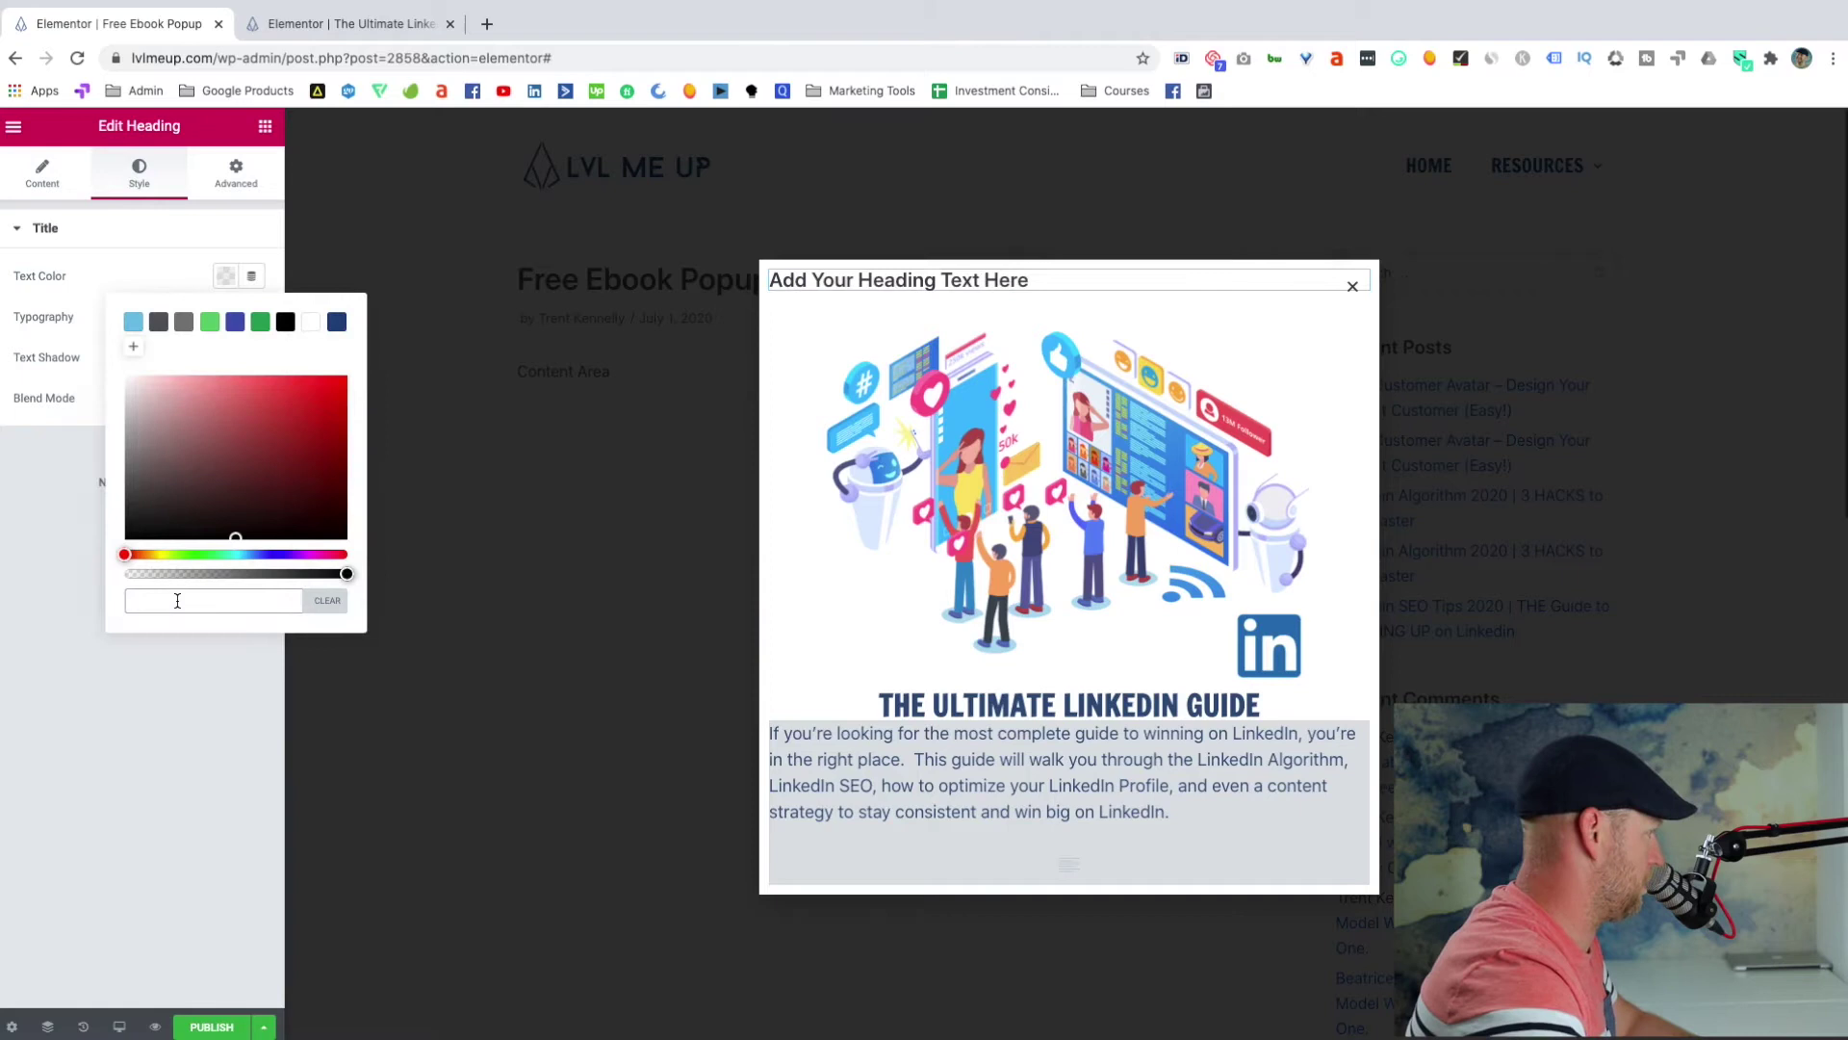
left_click(177, 600)
type("#335280")
left_click(43, 589)
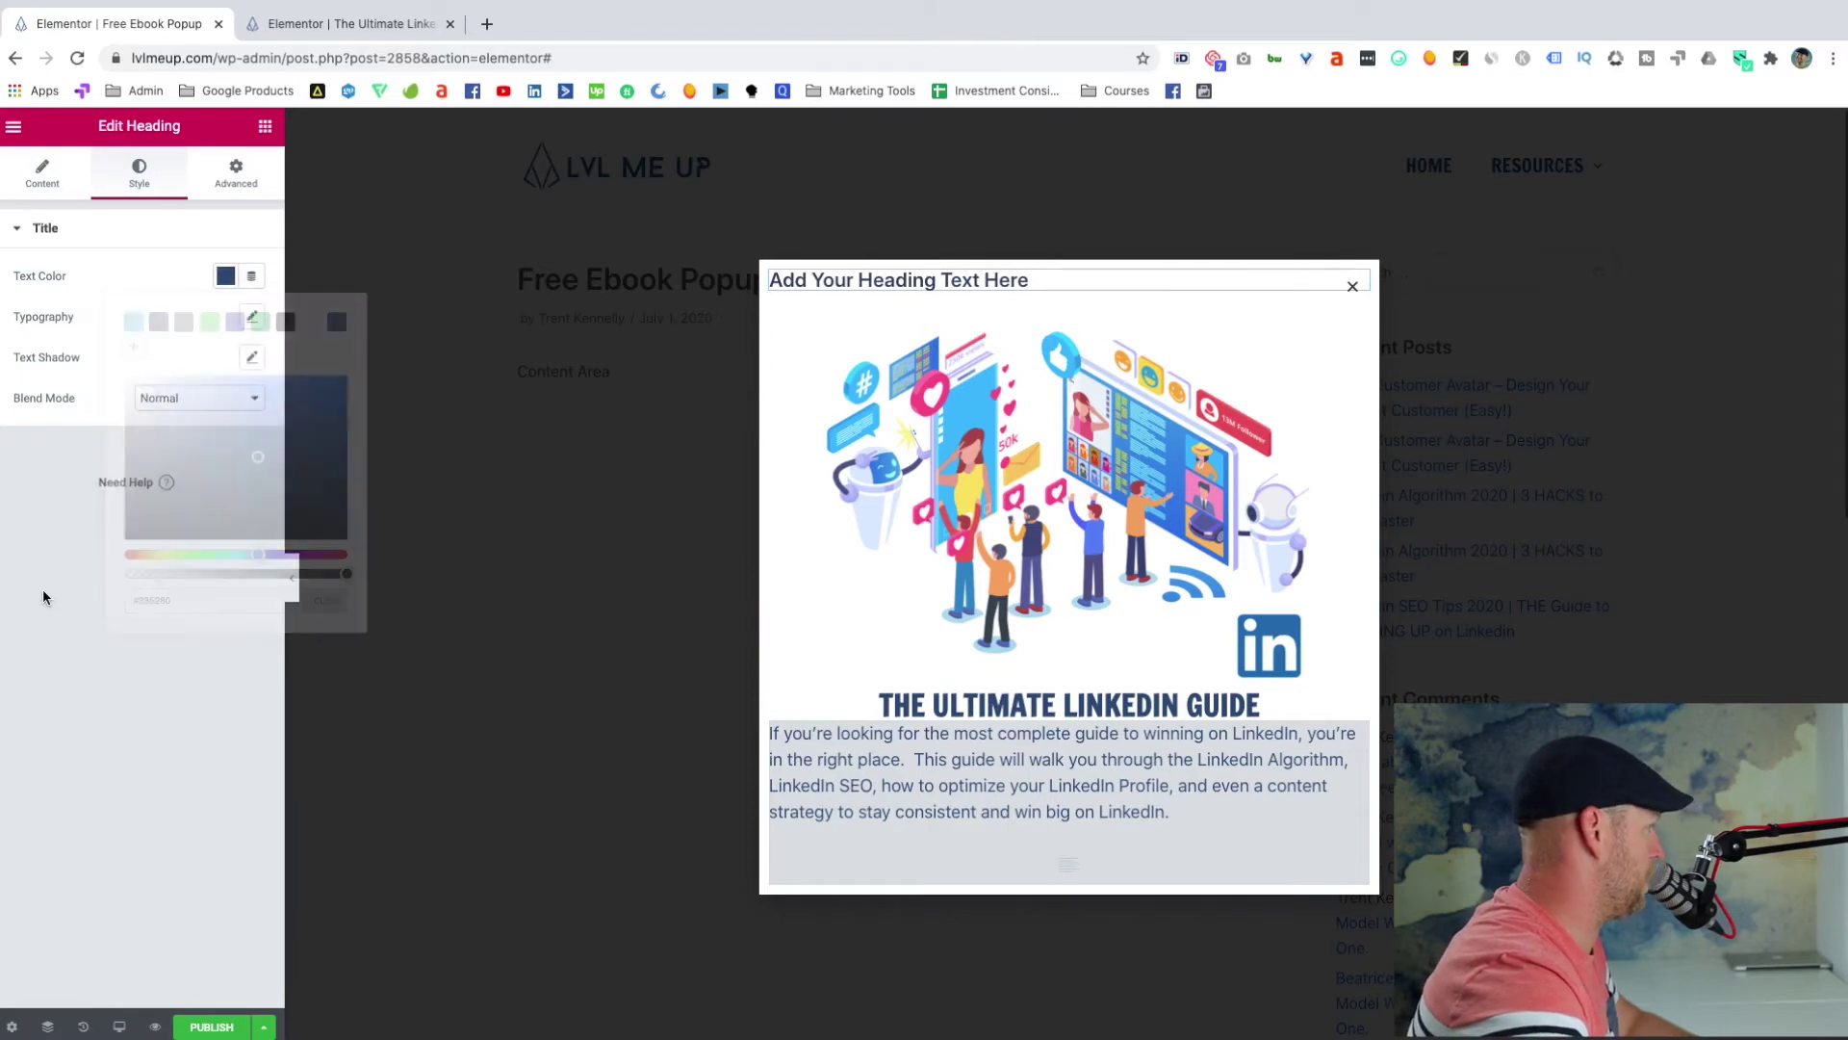
- Set the new heading to Francois One at 44 px and centre it
left_click(249, 316)
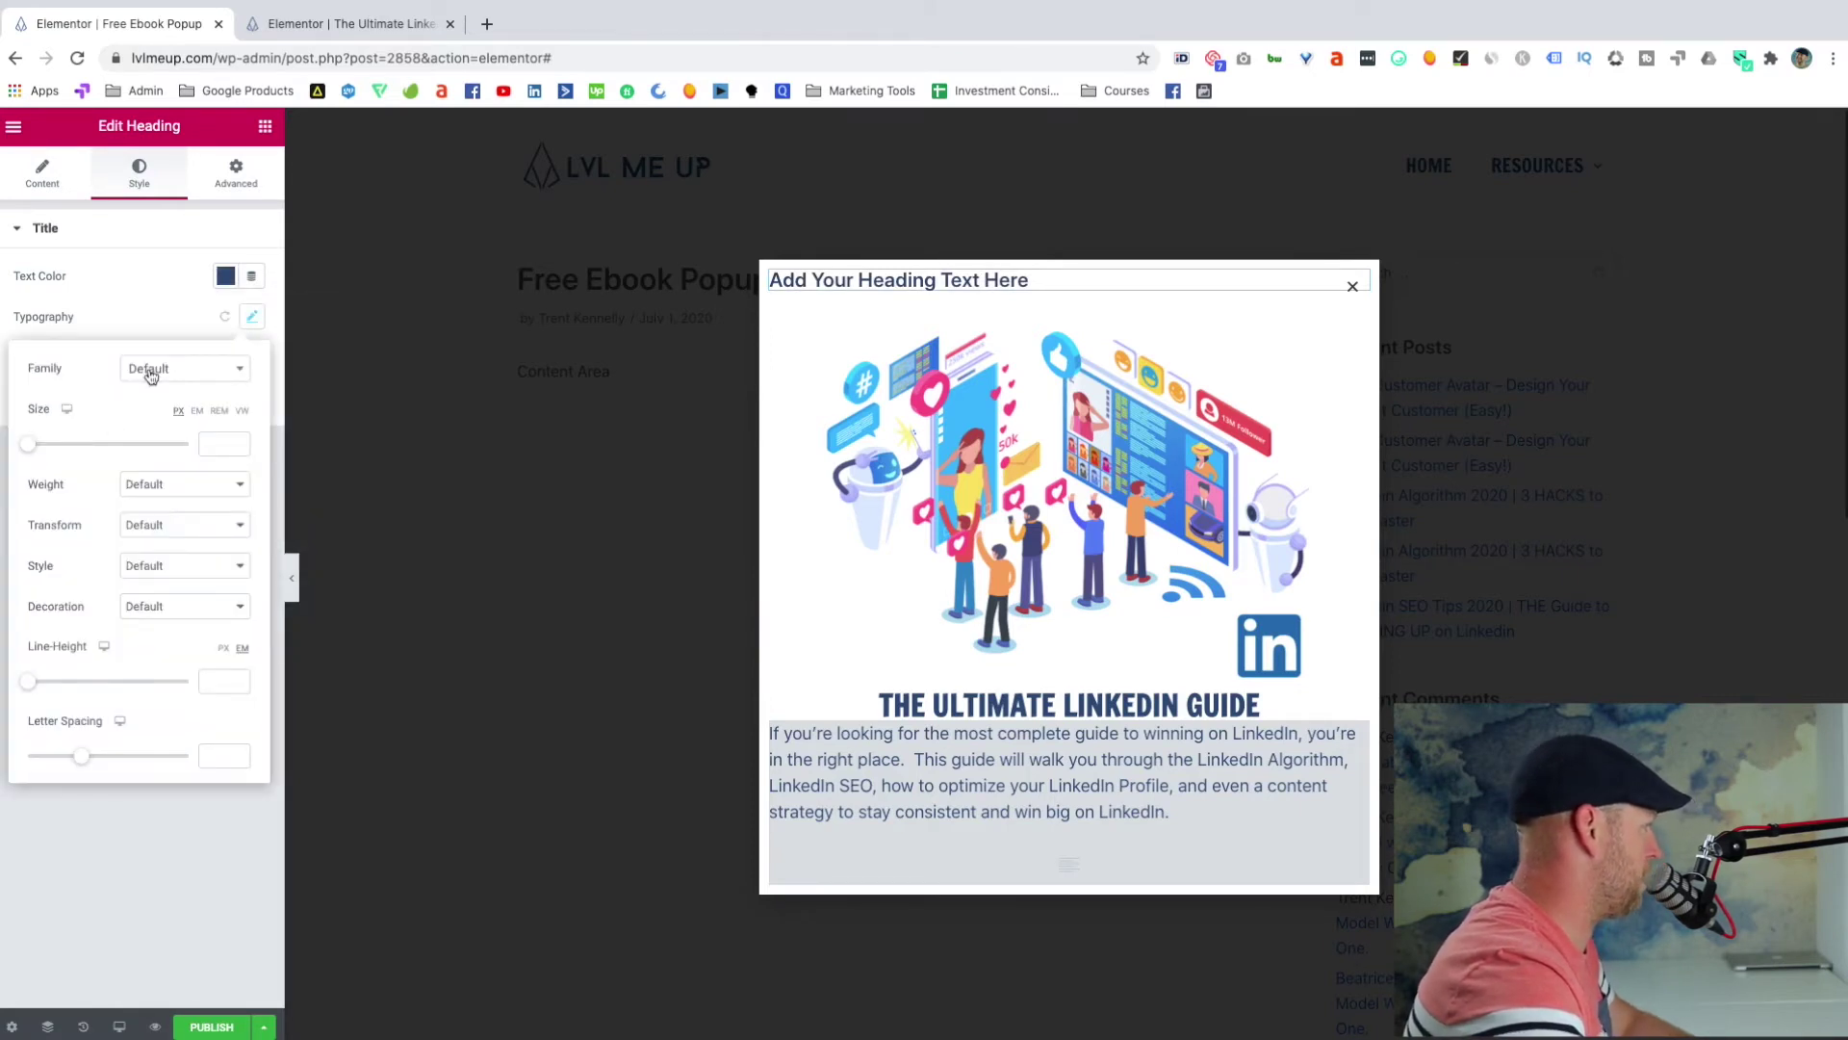
left_click(237, 371)
type("franc")
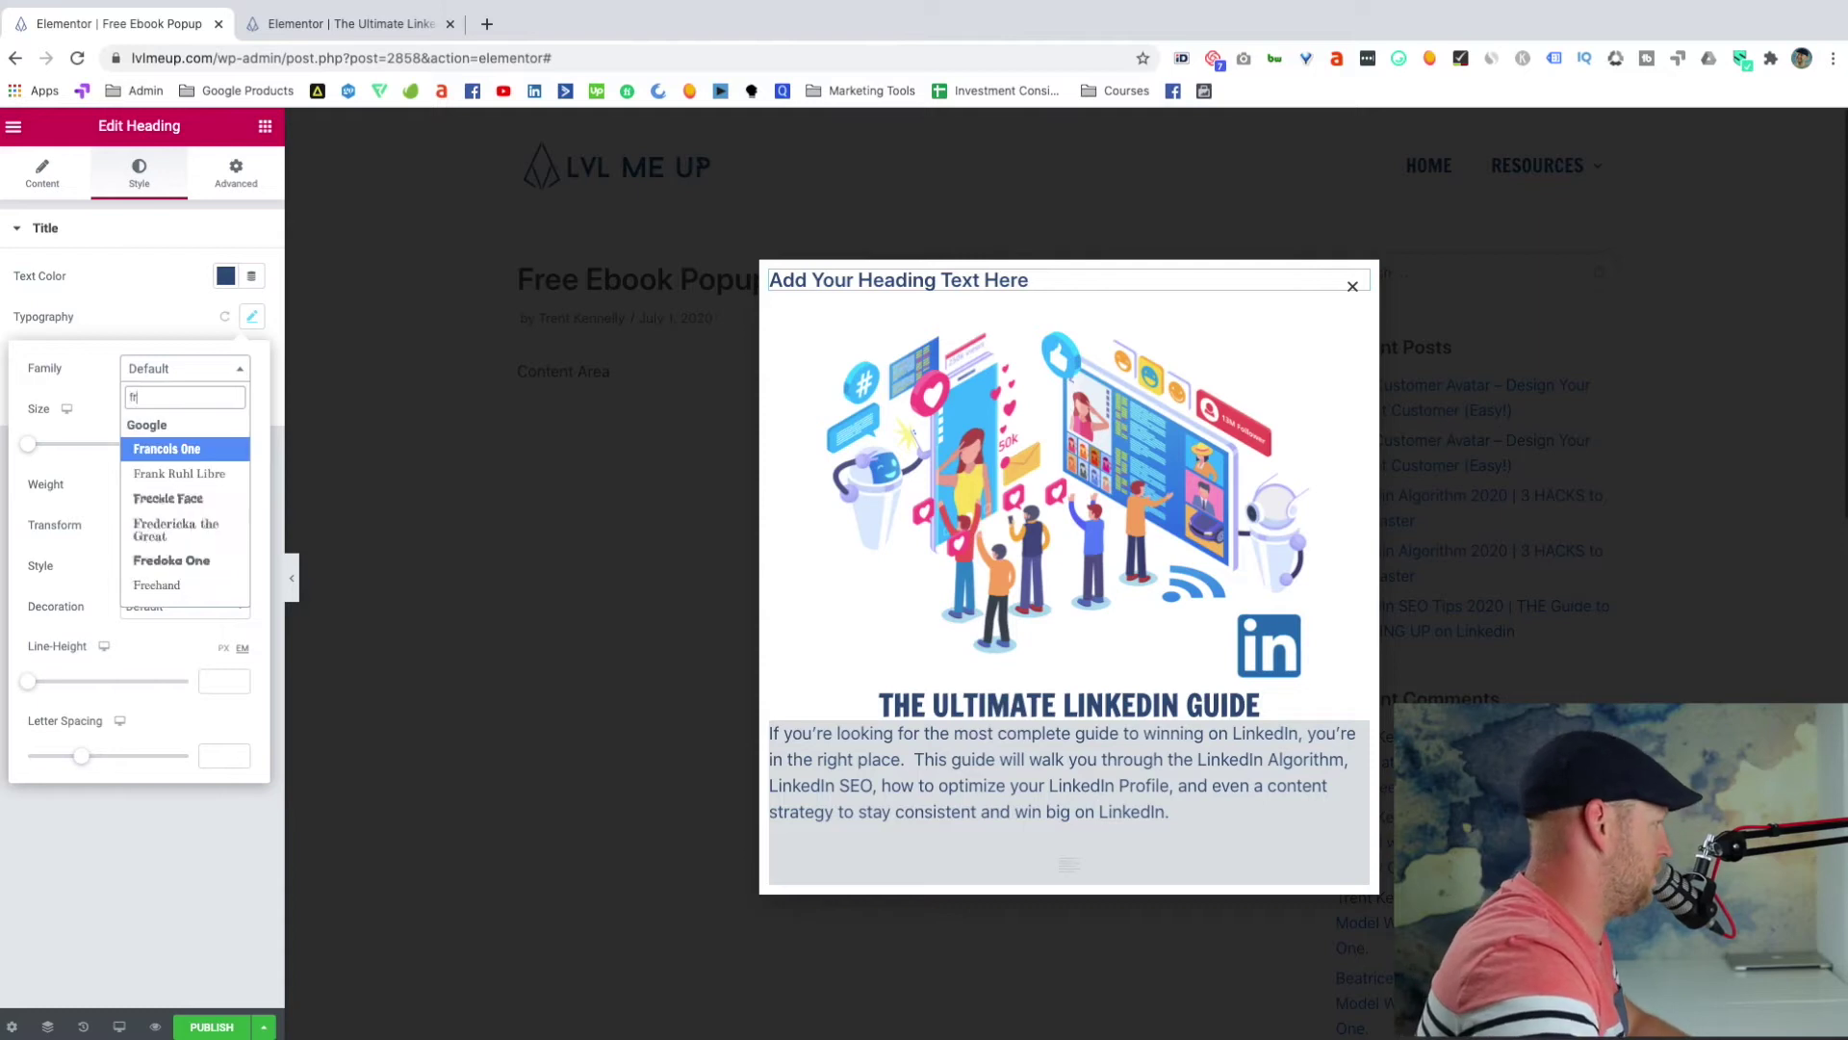
left_click(176, 449)
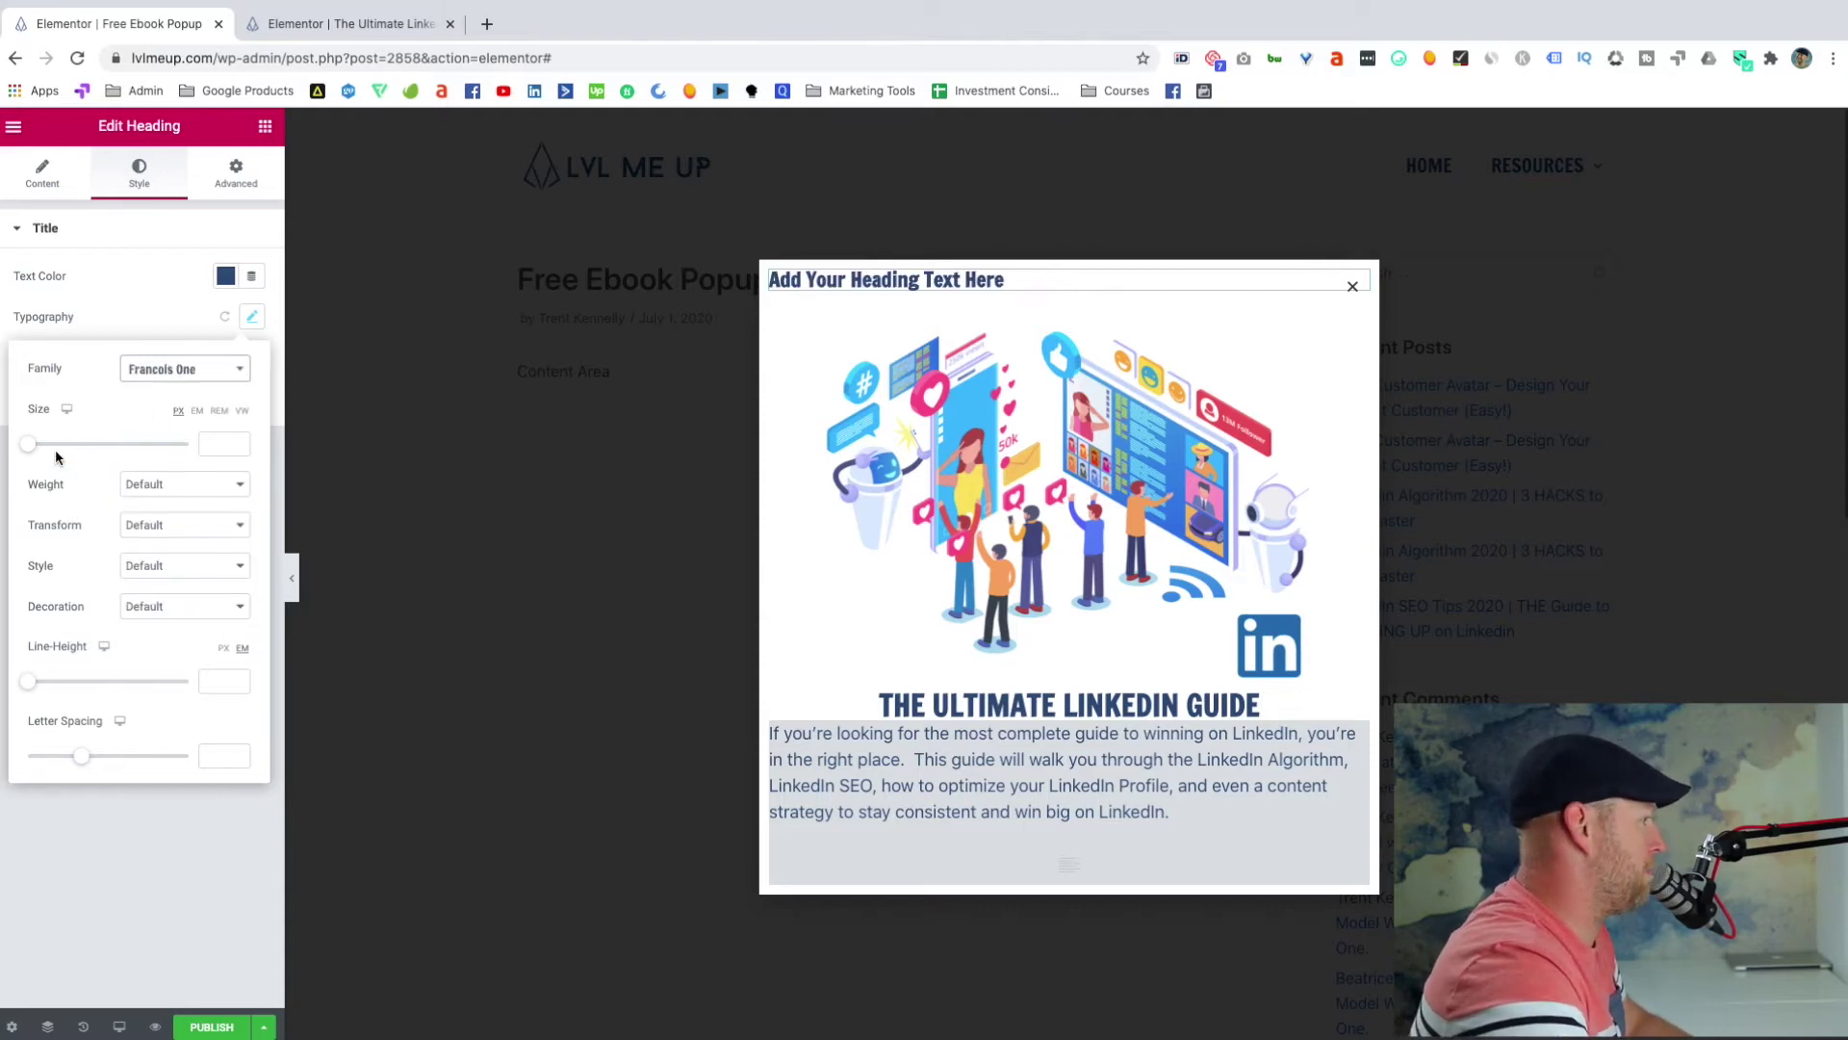
left_click_drag(32, 449, 65, 449)
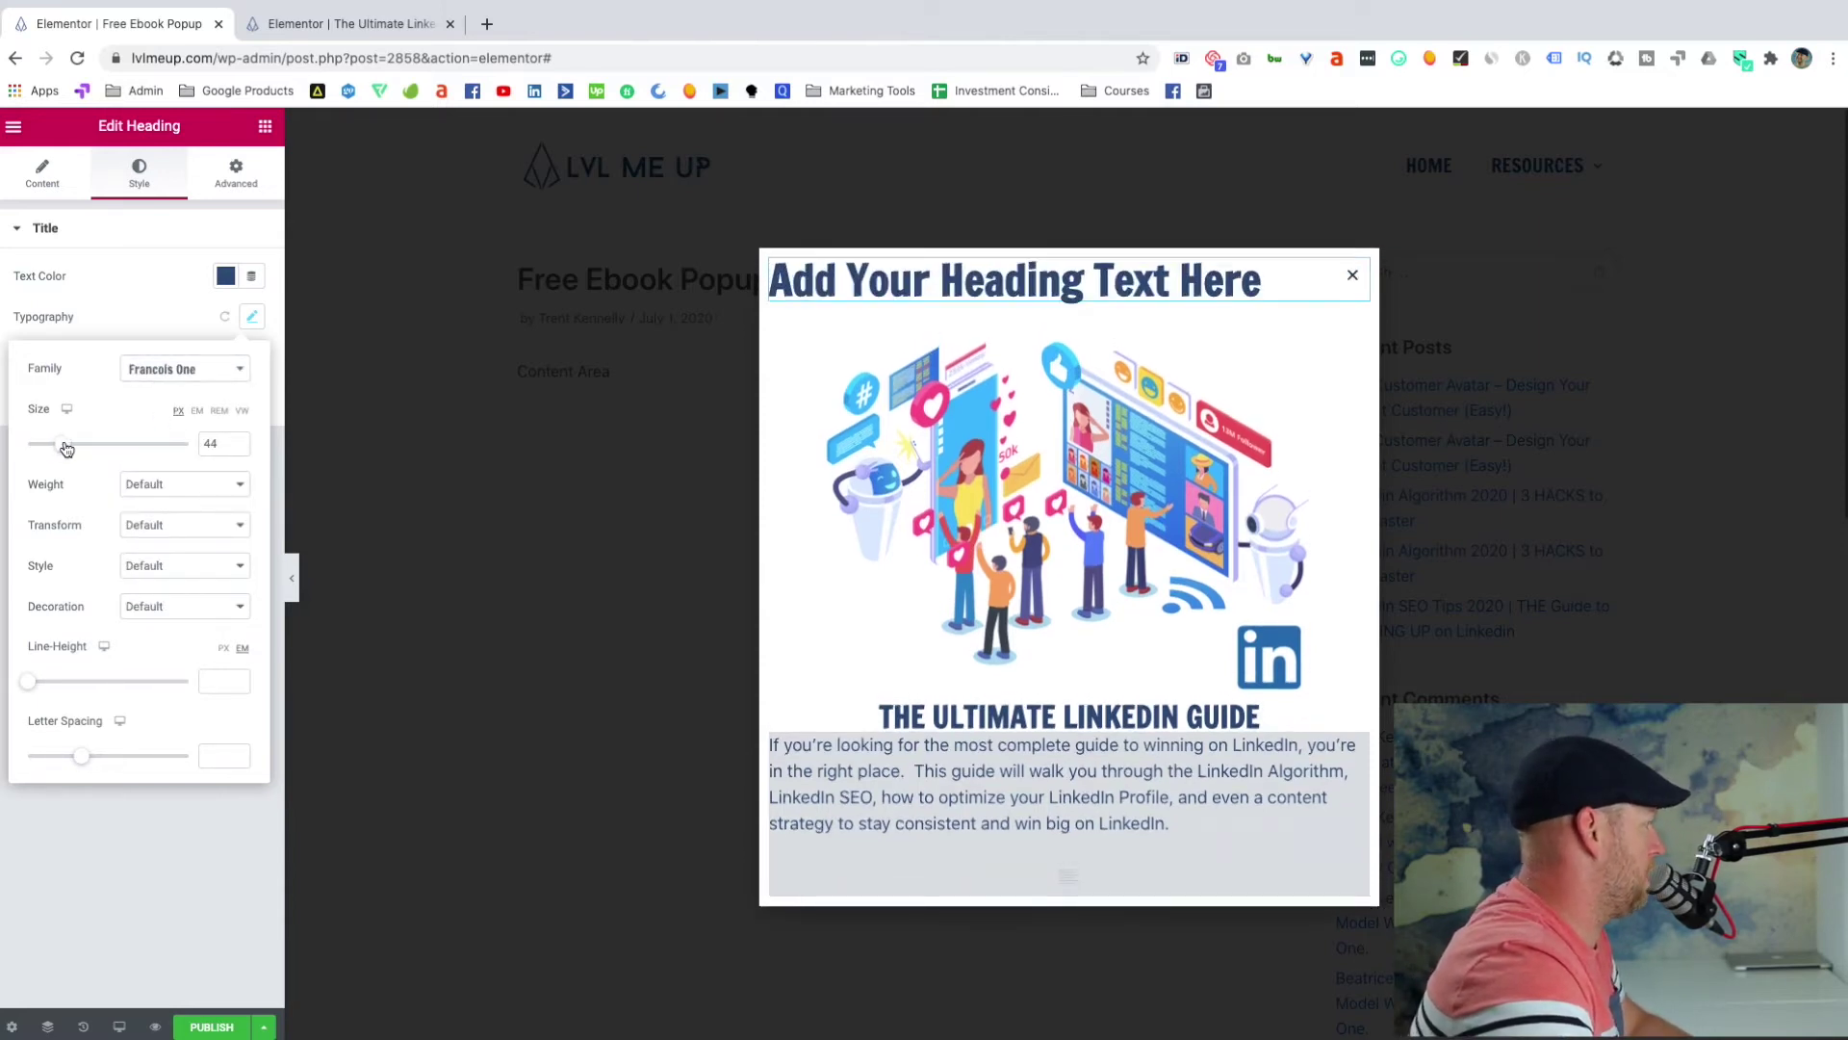
left_click(168, 288)
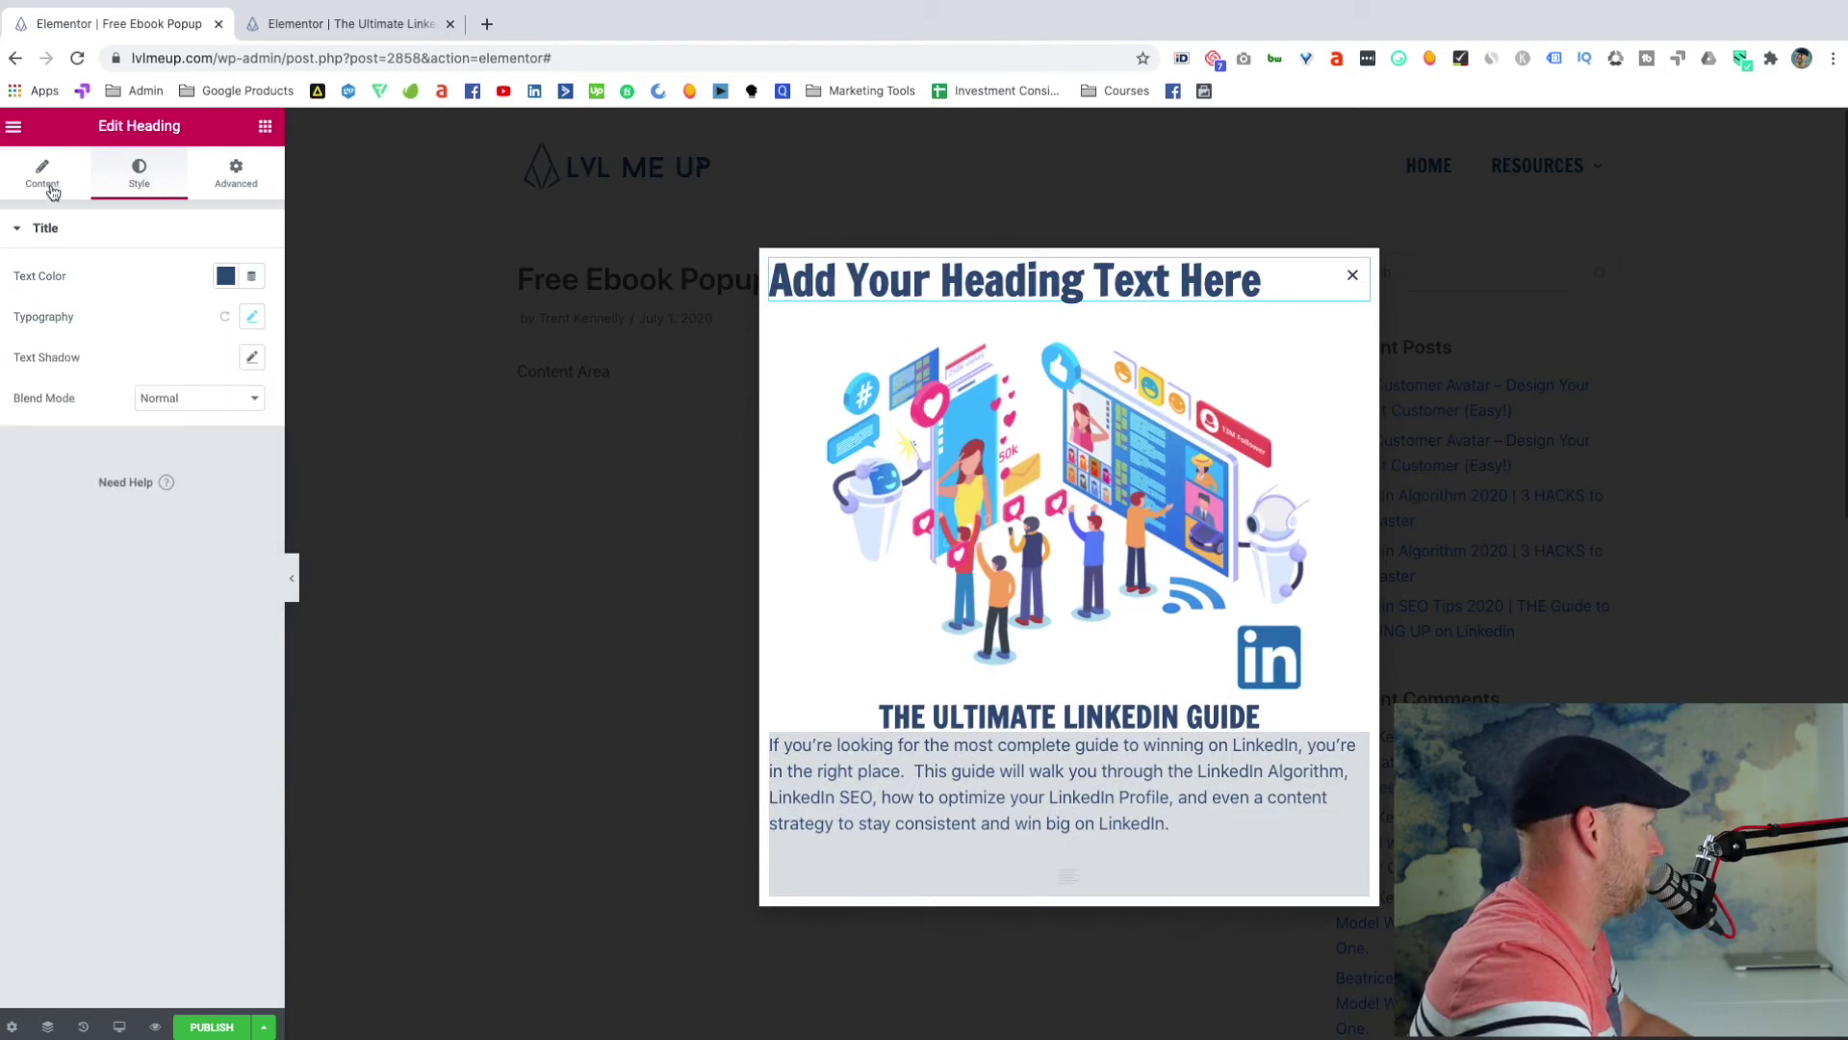
left_click(43, 171)
left_click(202, 549)
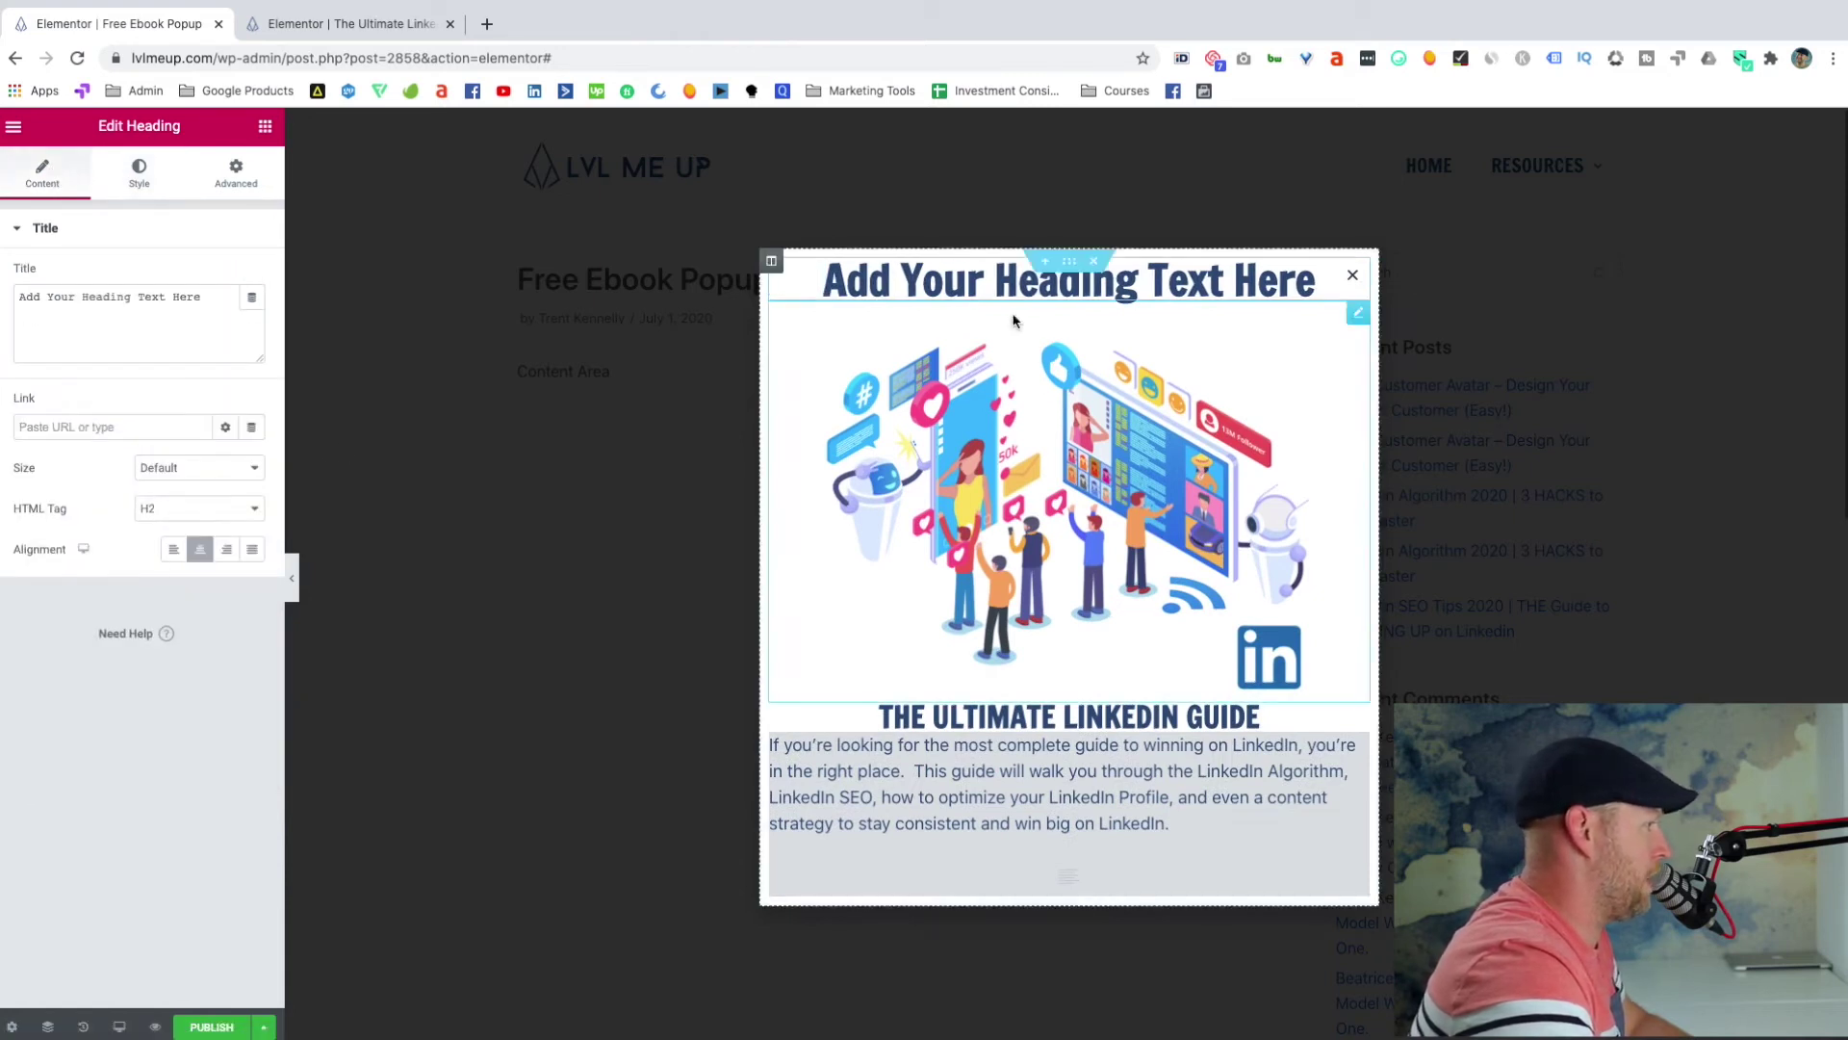
- Change the top heading's text to WAIT!
triple_click(1030, 281)
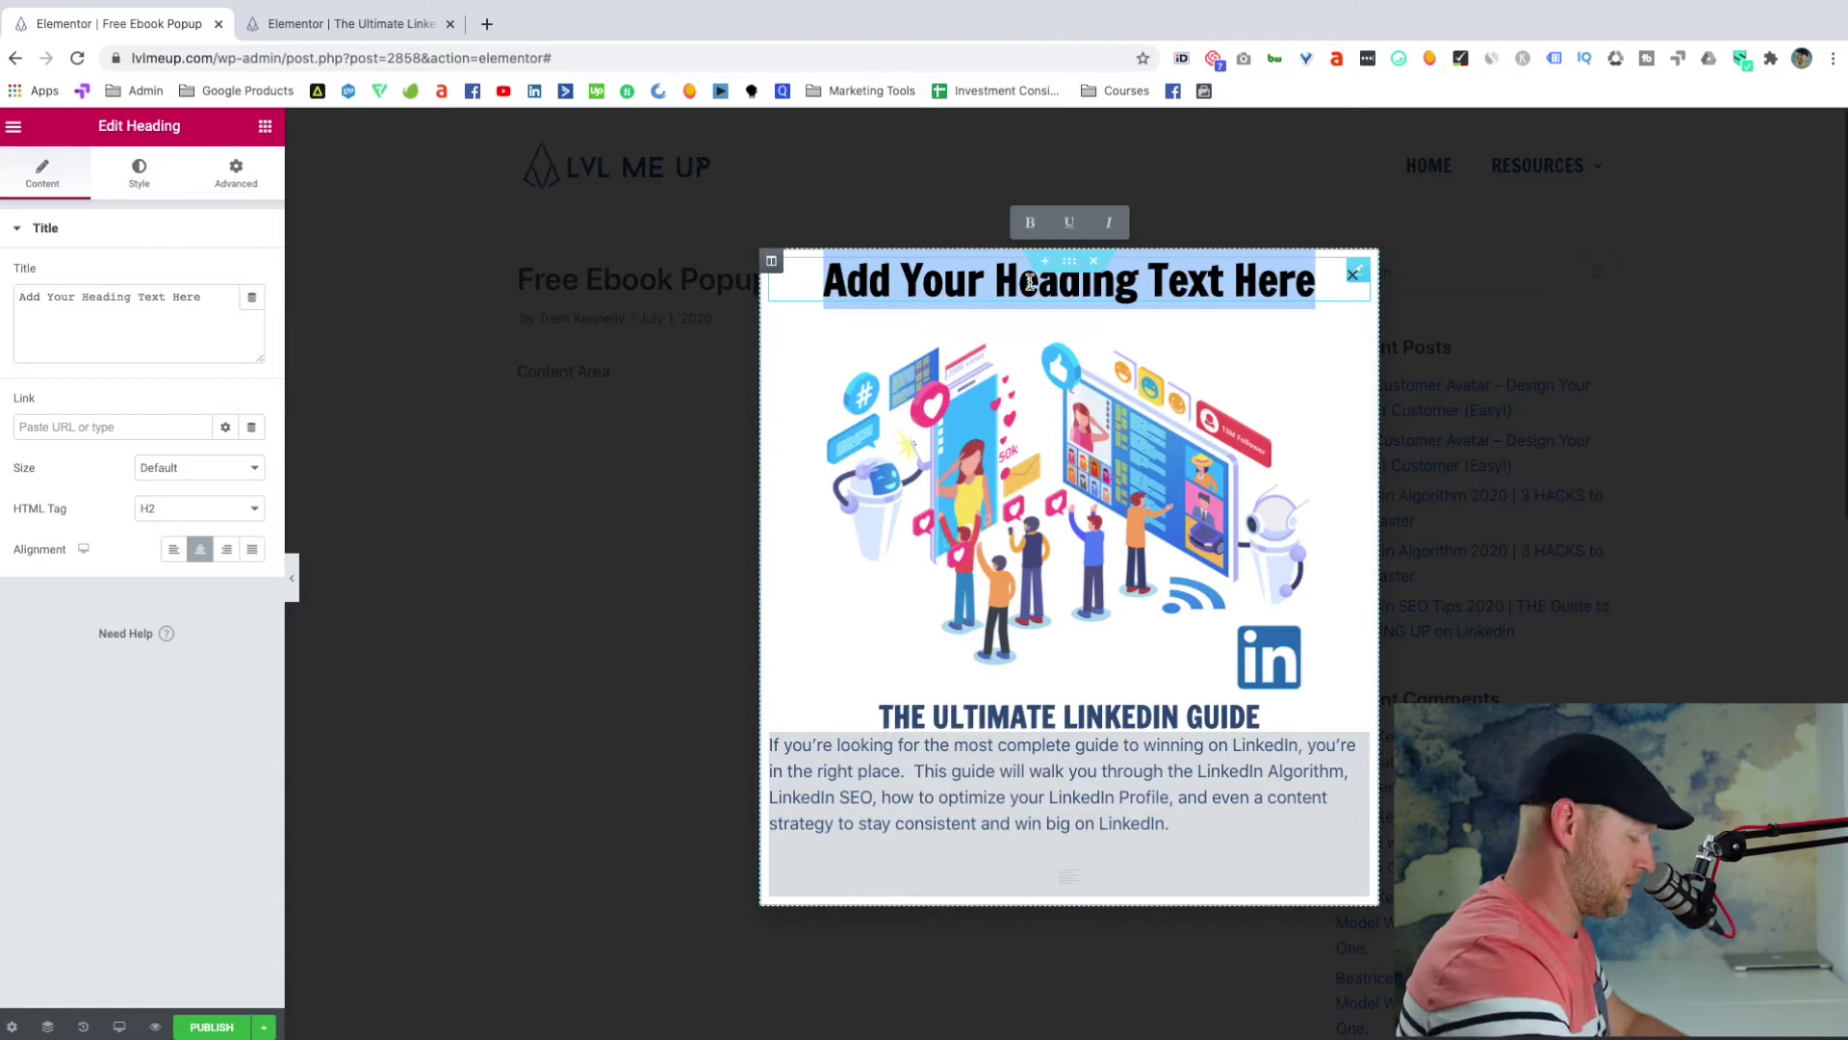
type("WAIT!")
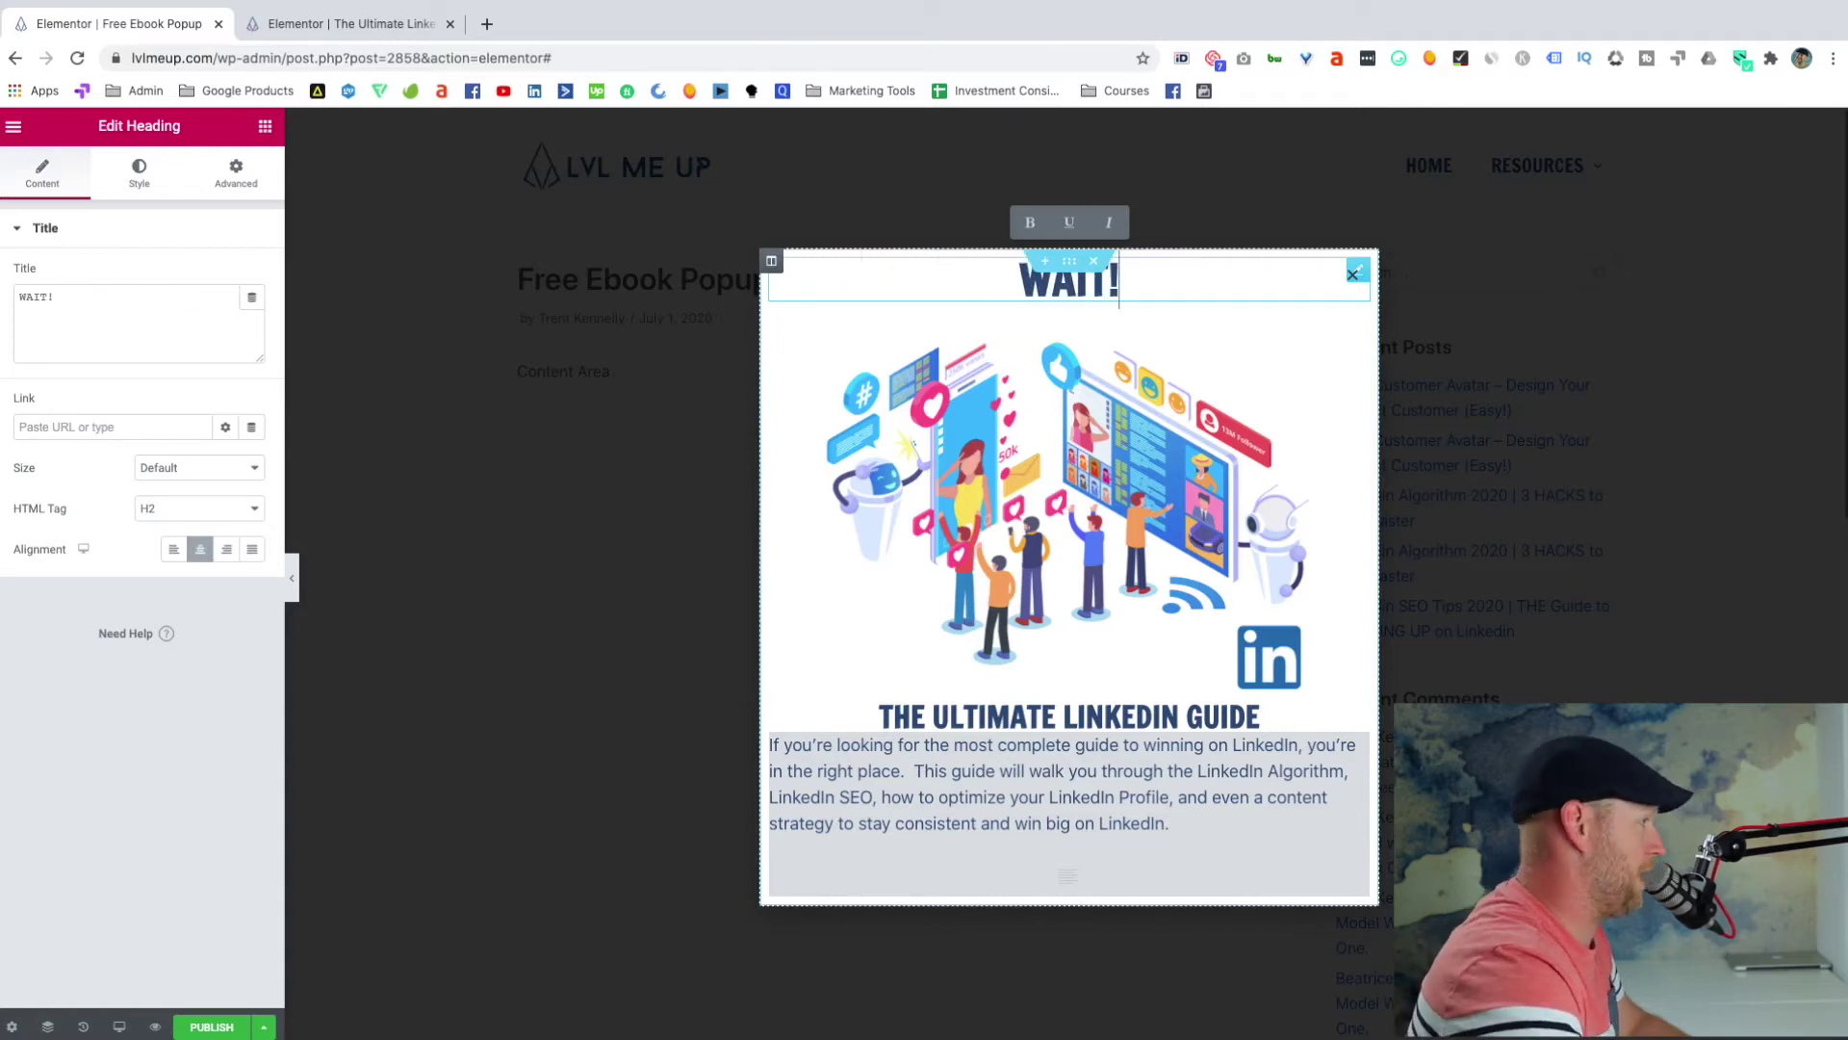
left_click(1267, 169)
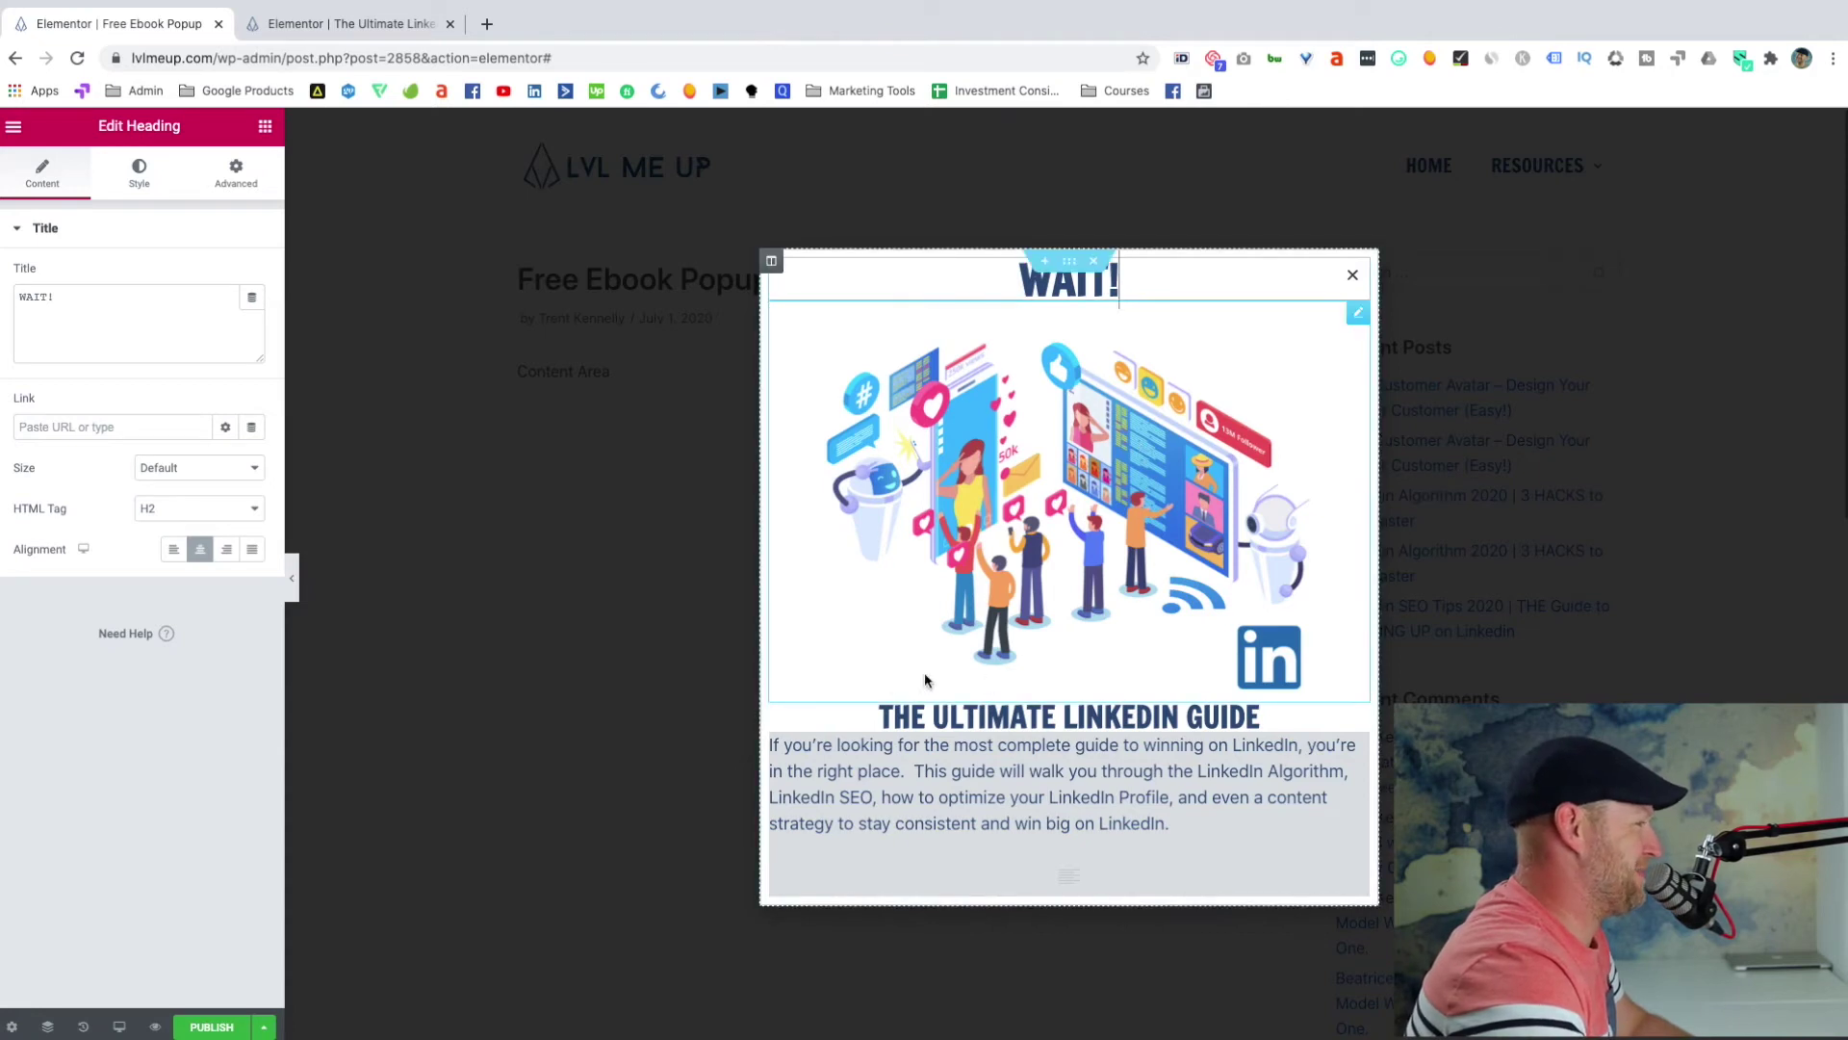
- Try adding DON'T FORGET TO GRAB inside the guide heading, then remove it again
left_click(885, 716)
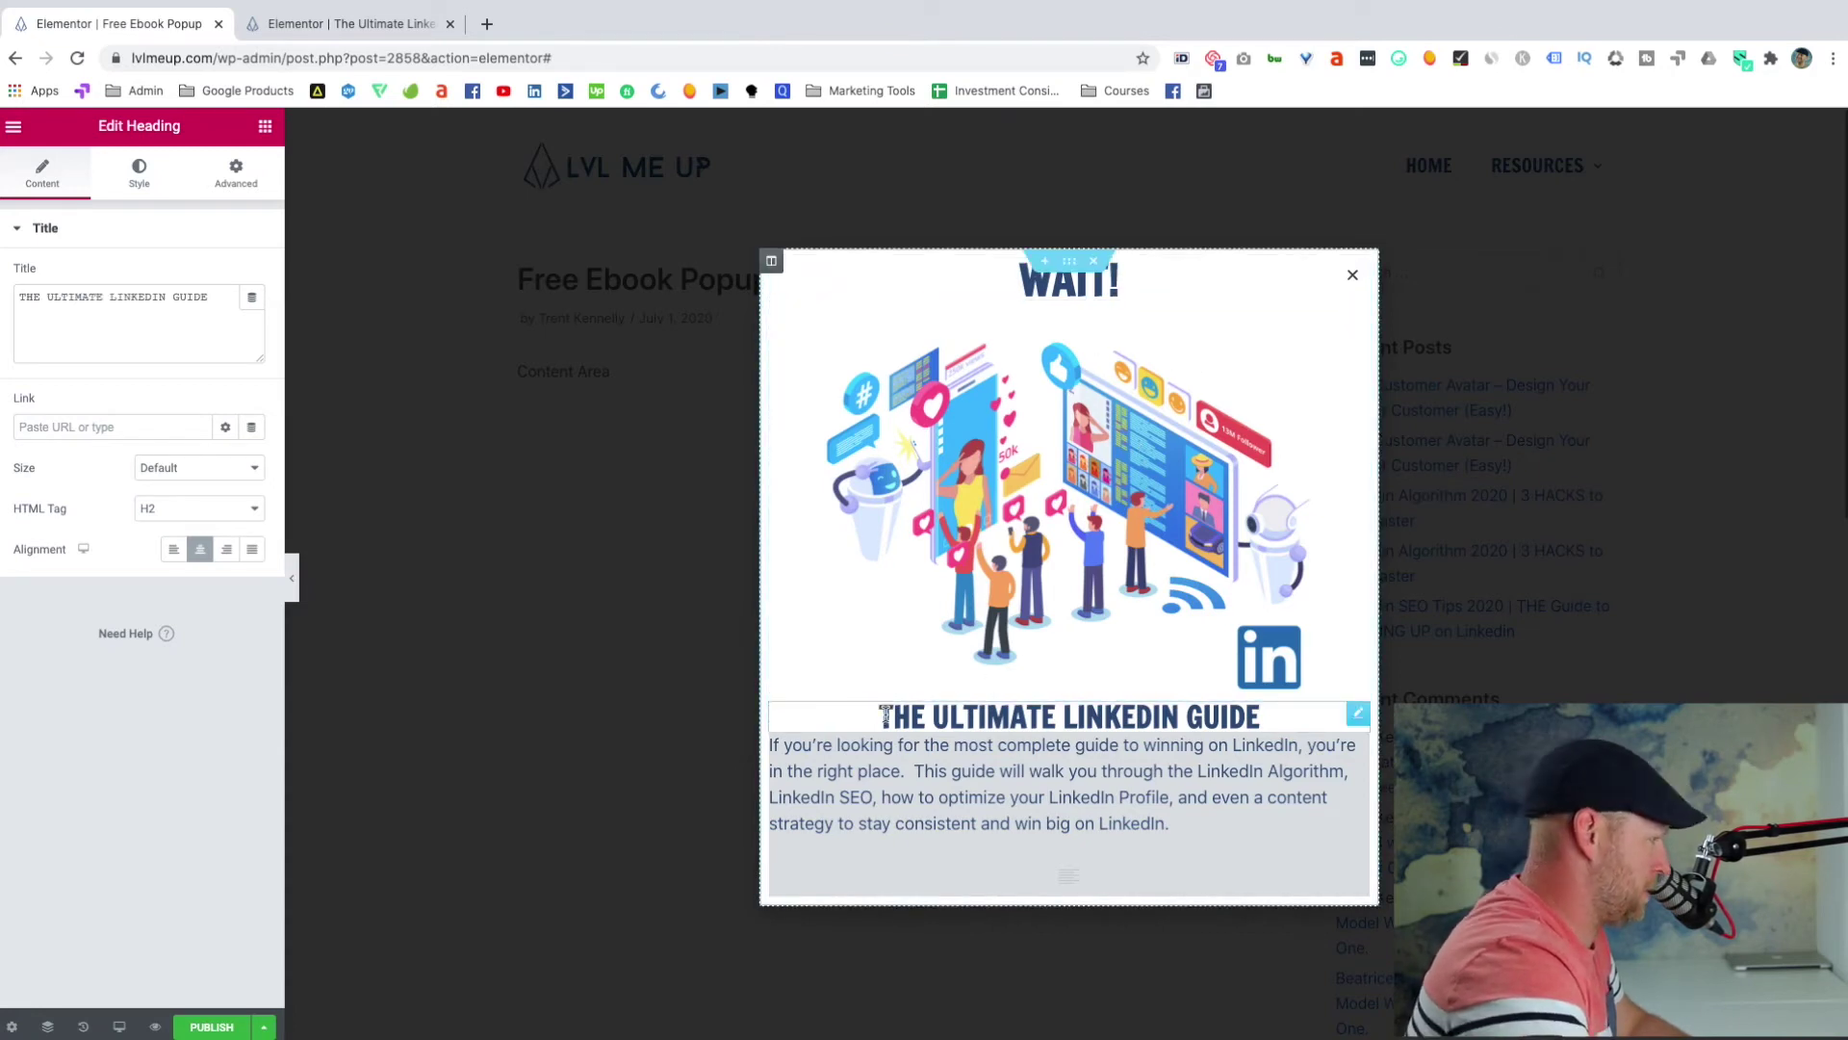
type("DON'T FORGET TO GRAB")
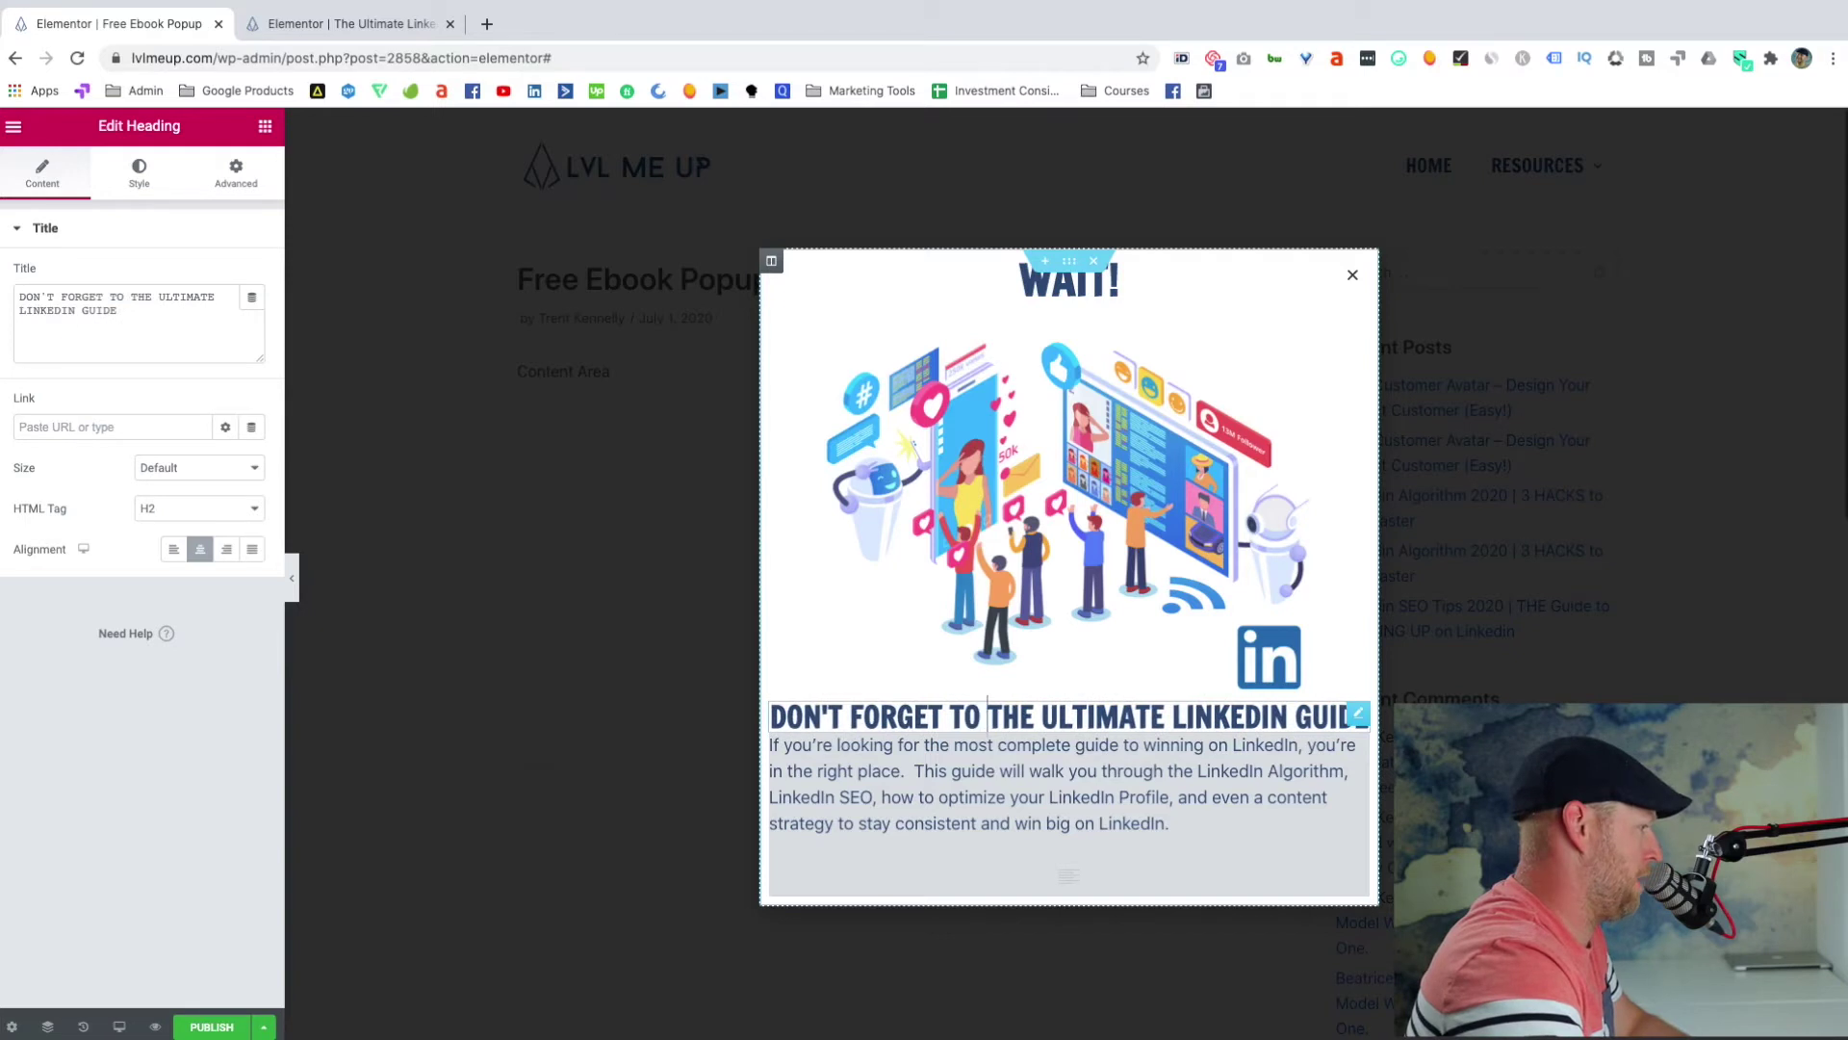
key("shift+Return")
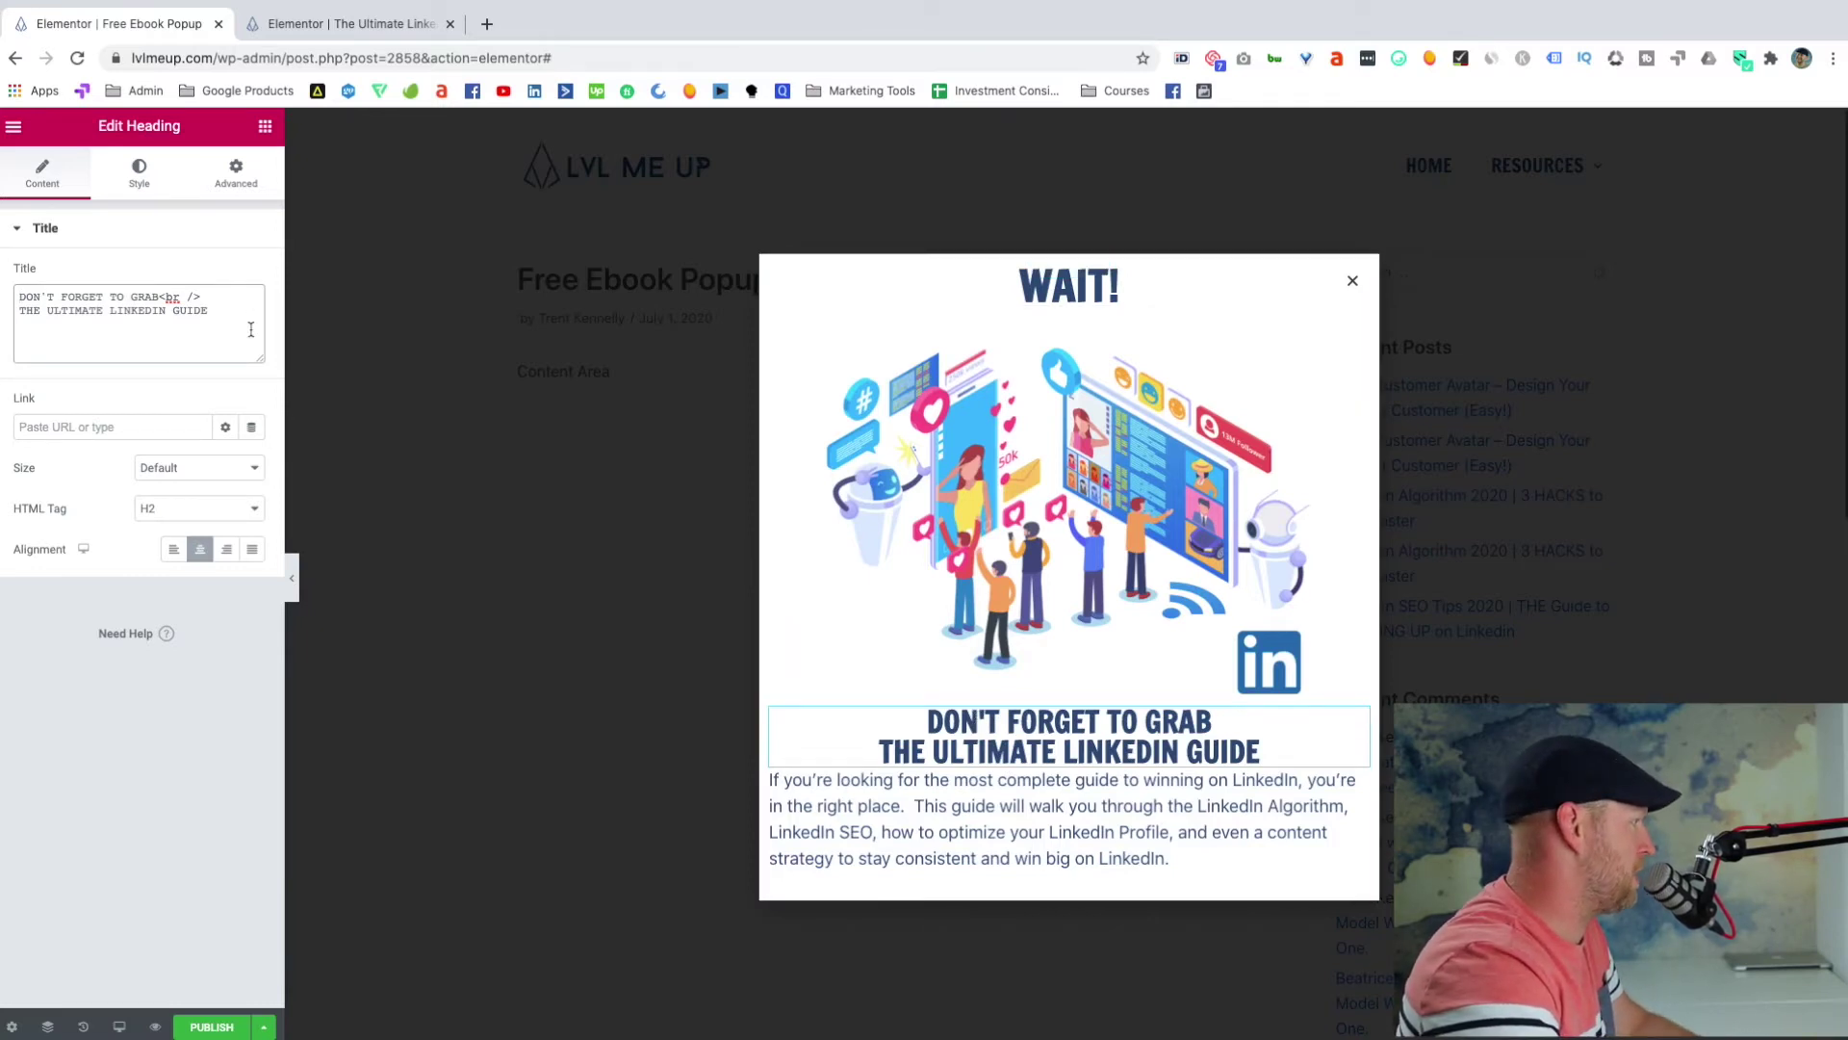
left_click_drag(159, 297, 2, 306)
key("BackSpace")
key("BackSpace")
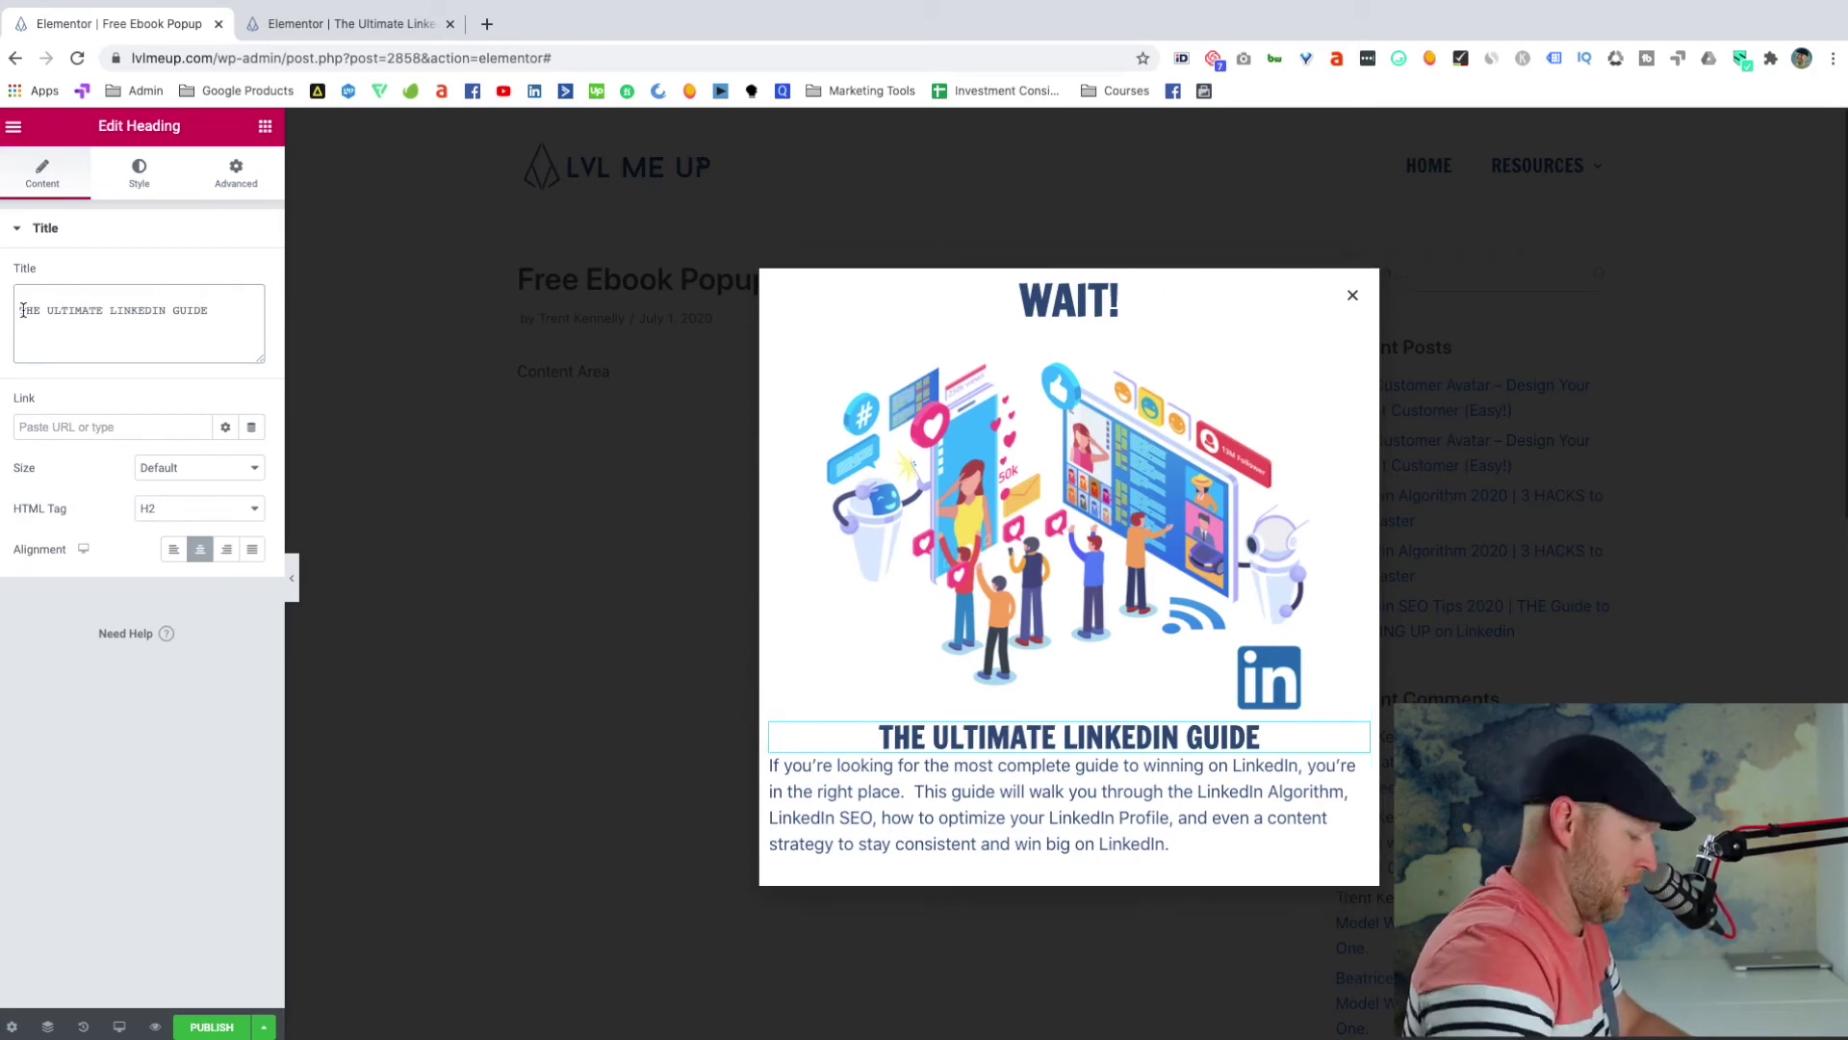
key("BackSpace")
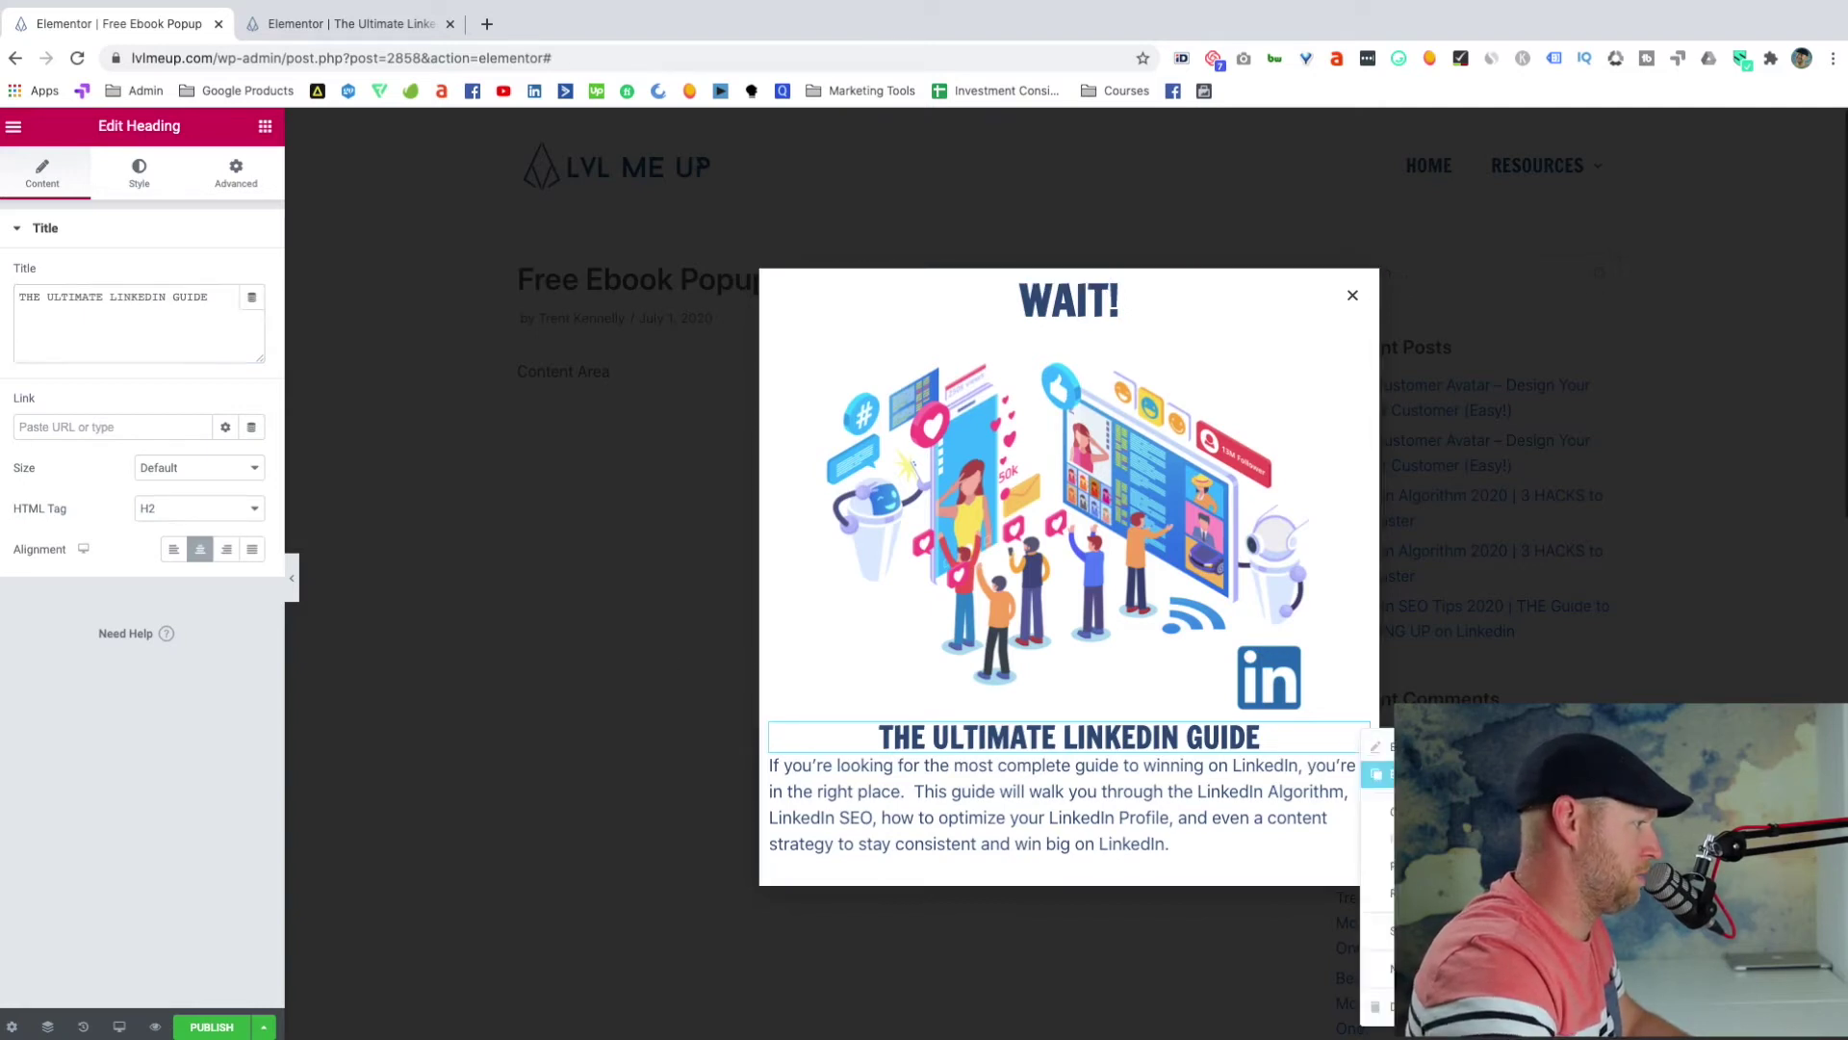
- Duplicate the guide heading, retitle the copy DON'T FORGET TO GRAB, and enlarge its font size
left_click_drag(1361, 736, 1186, 743)
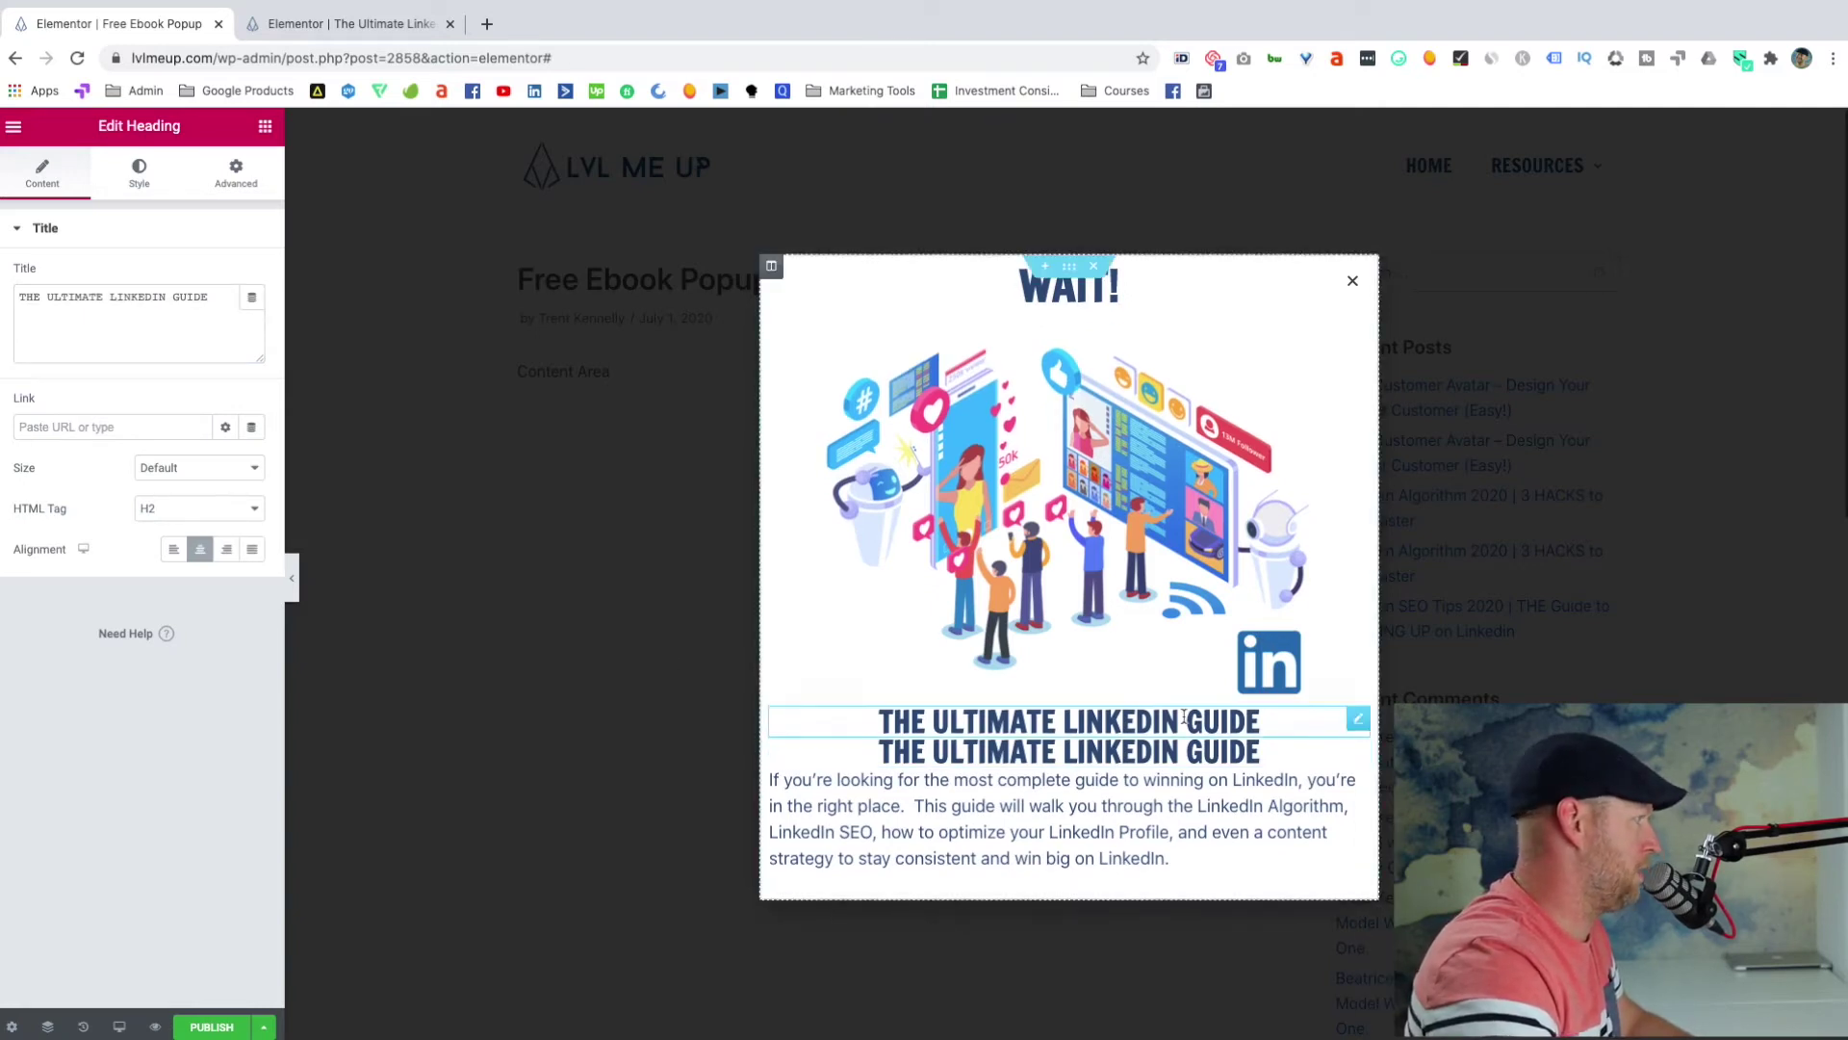
left_click_drag(208, 296, 0, 304)
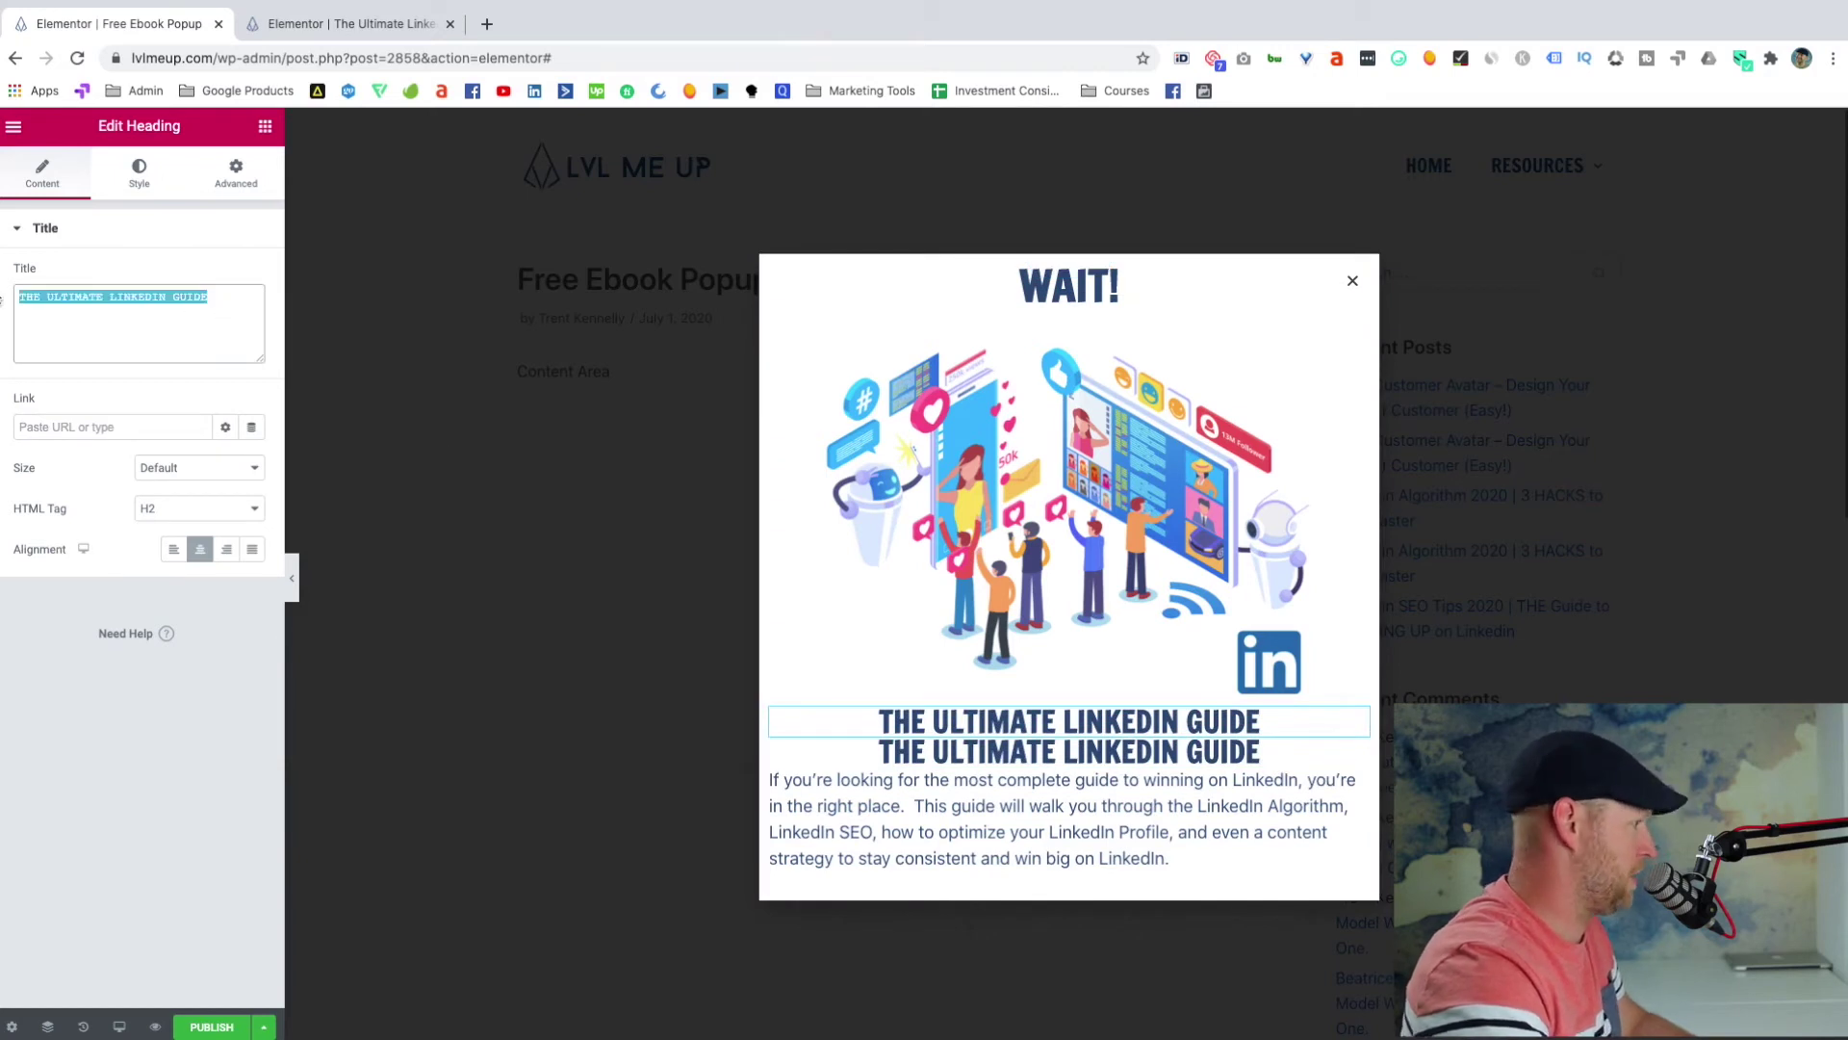
type("DON'T FORGET TO GRAB")
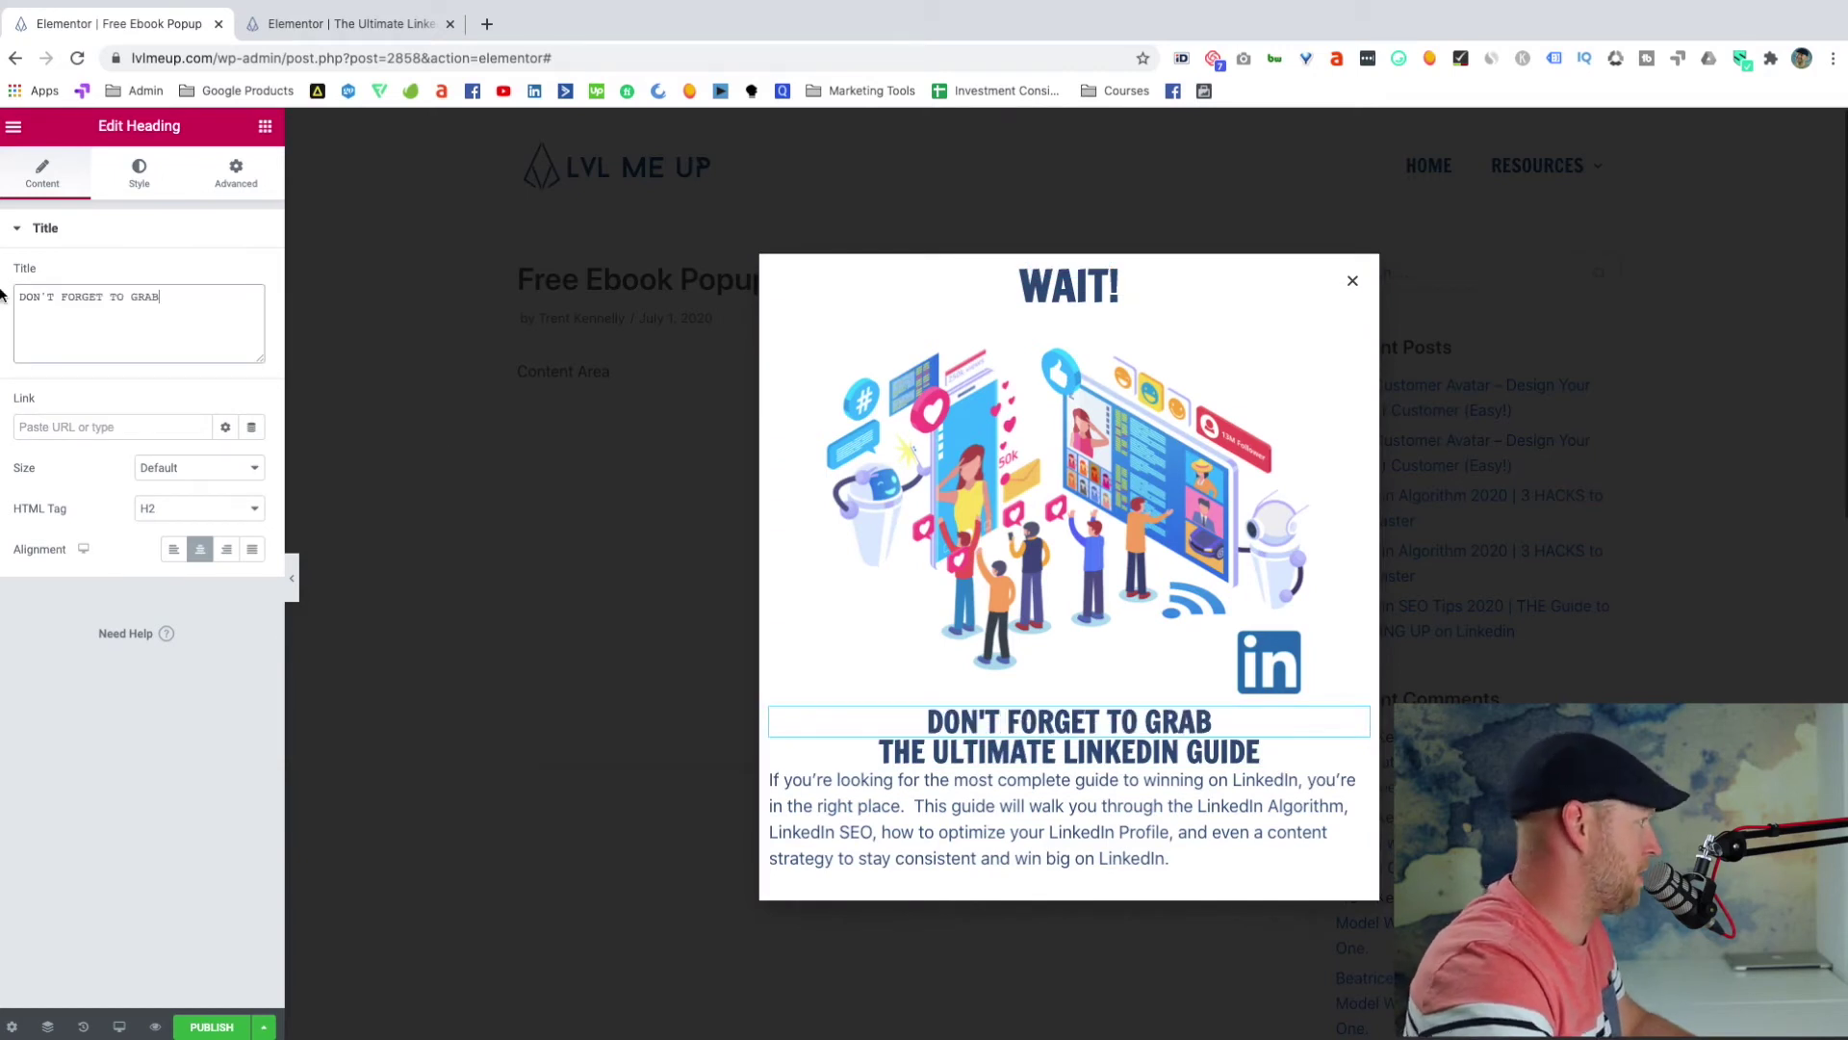
left_click(142, 172)
left_click(251, 317)
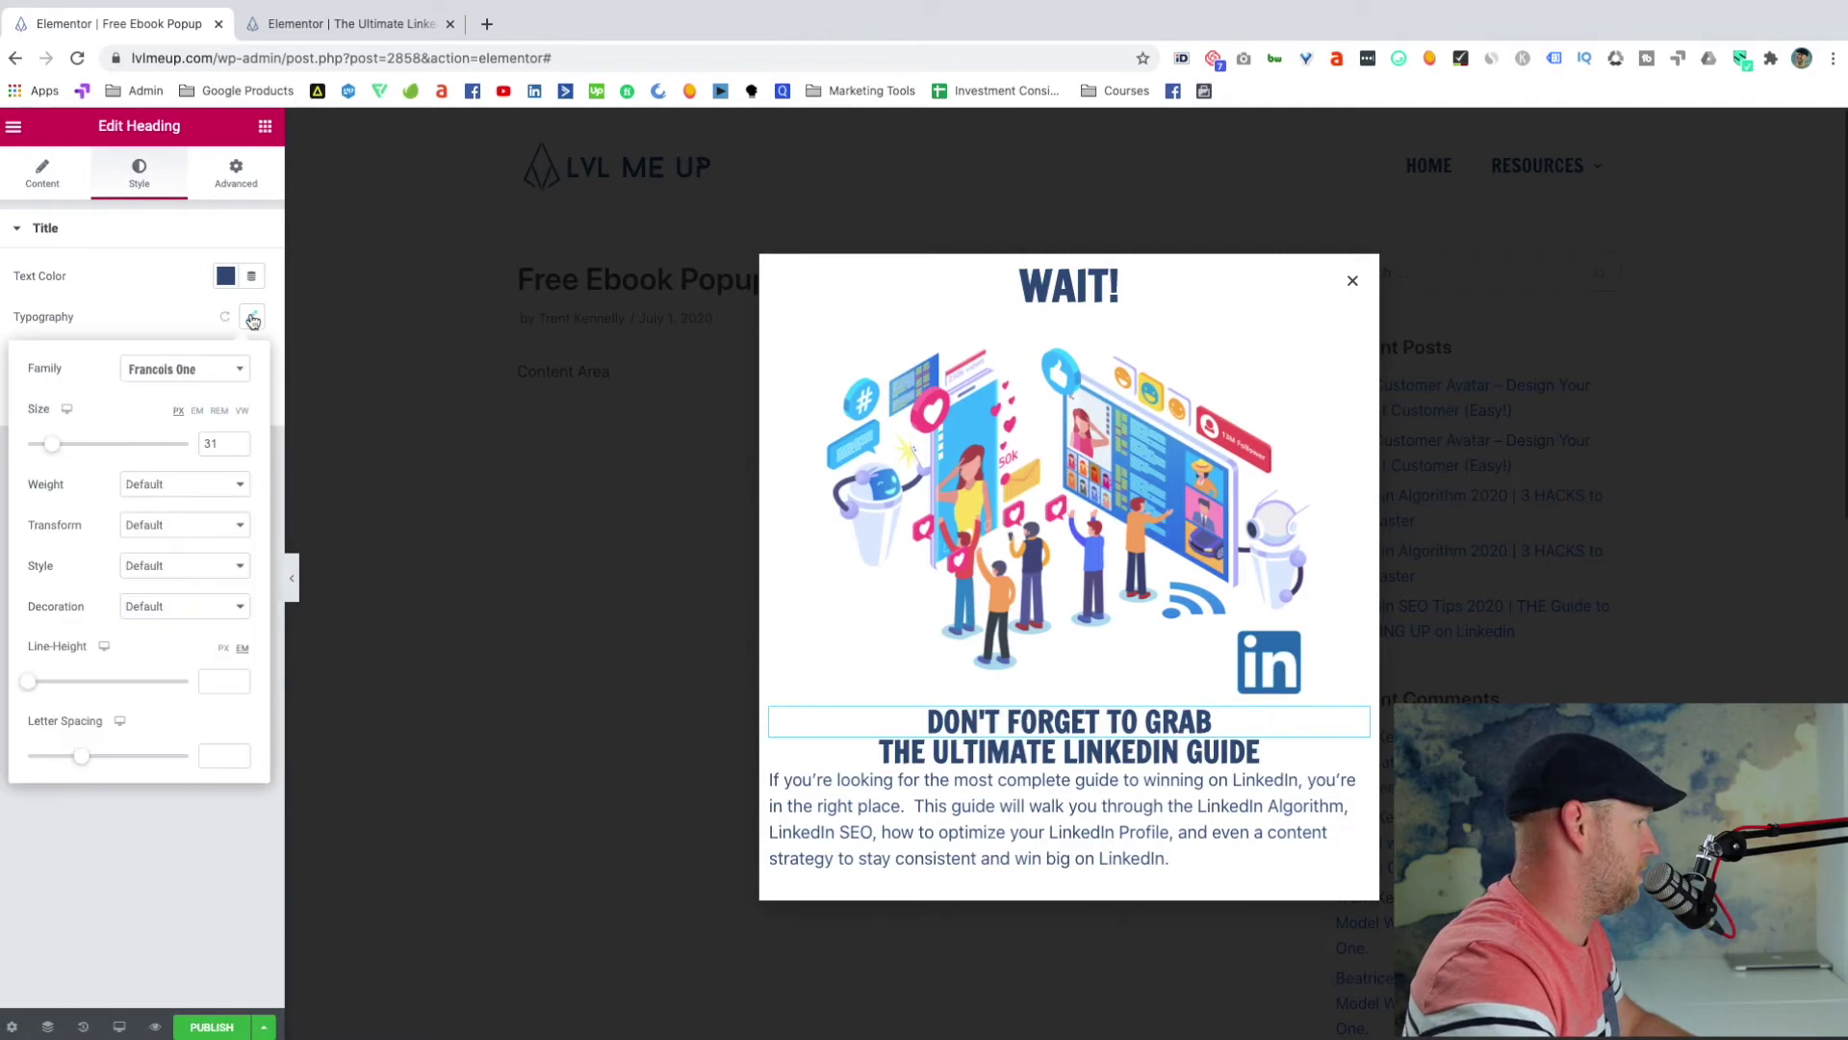
left_click_drag(57, 446, 72, 446)
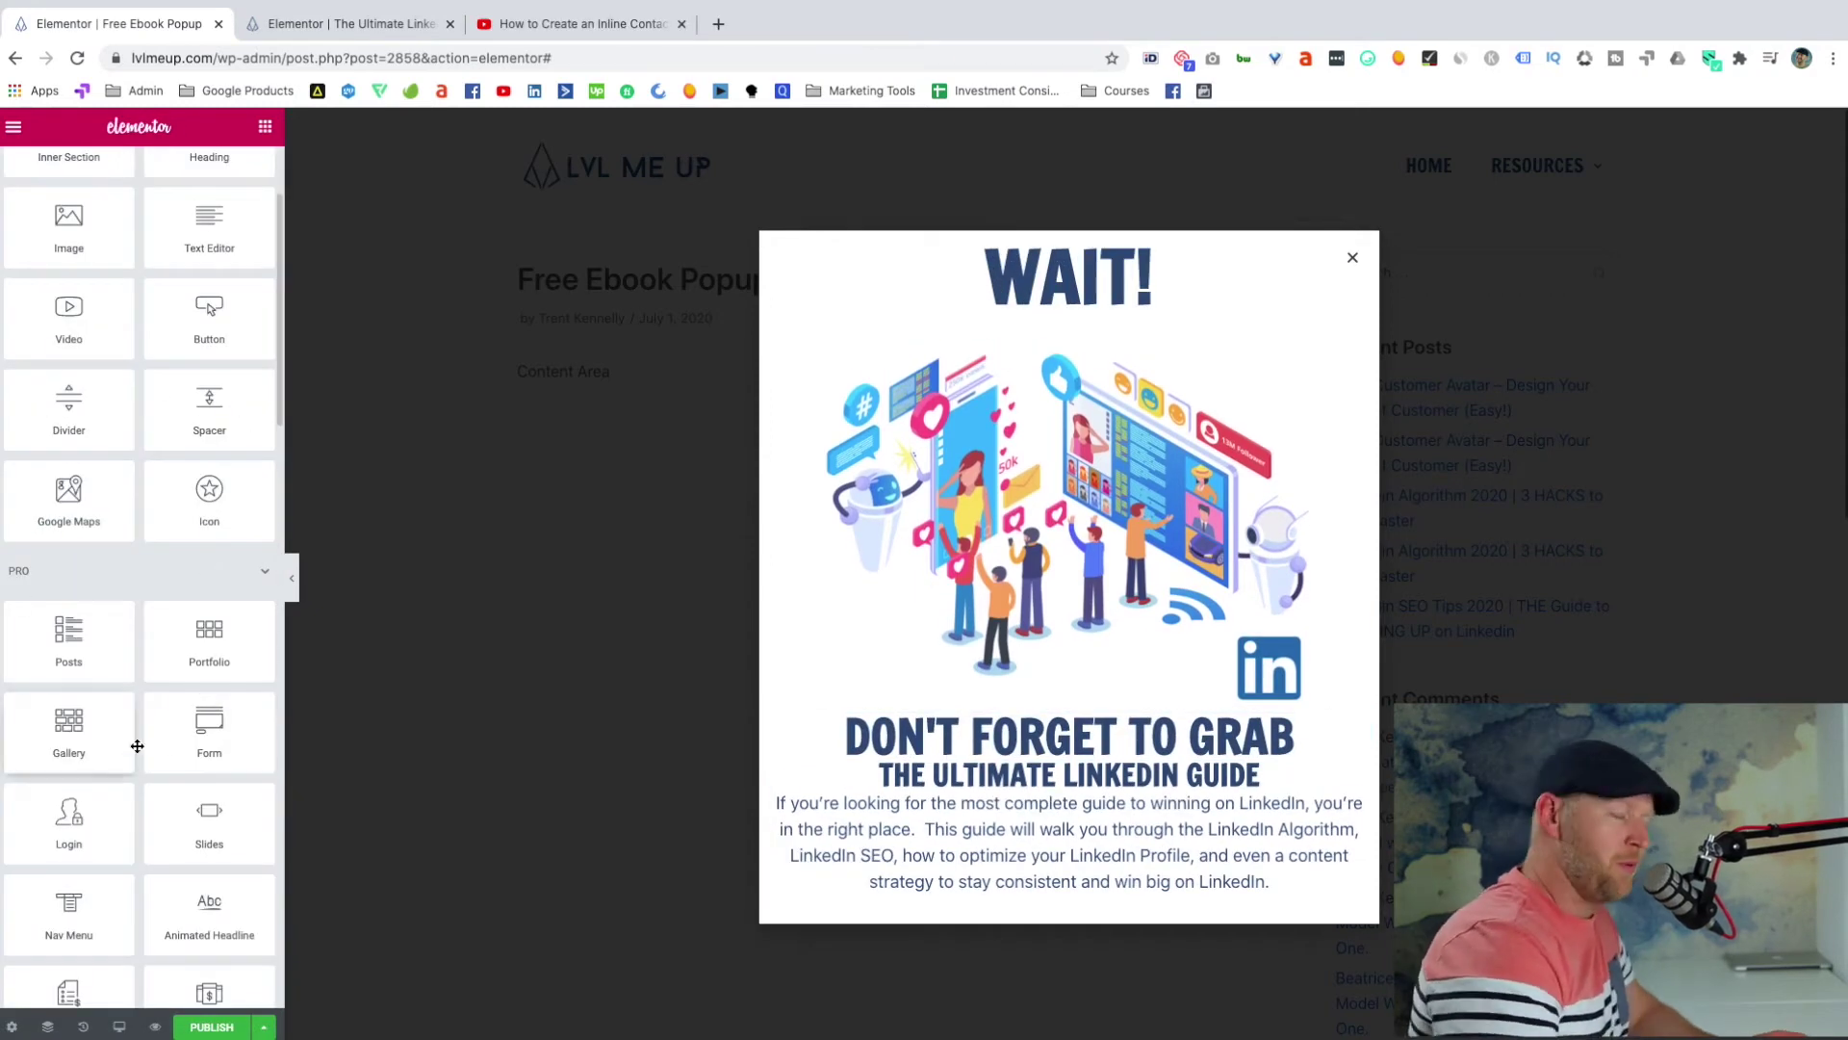
- Add a form below the text, removing the Name and Message fields and hiding labels
left_click_drag(212, 742, 962, 910)
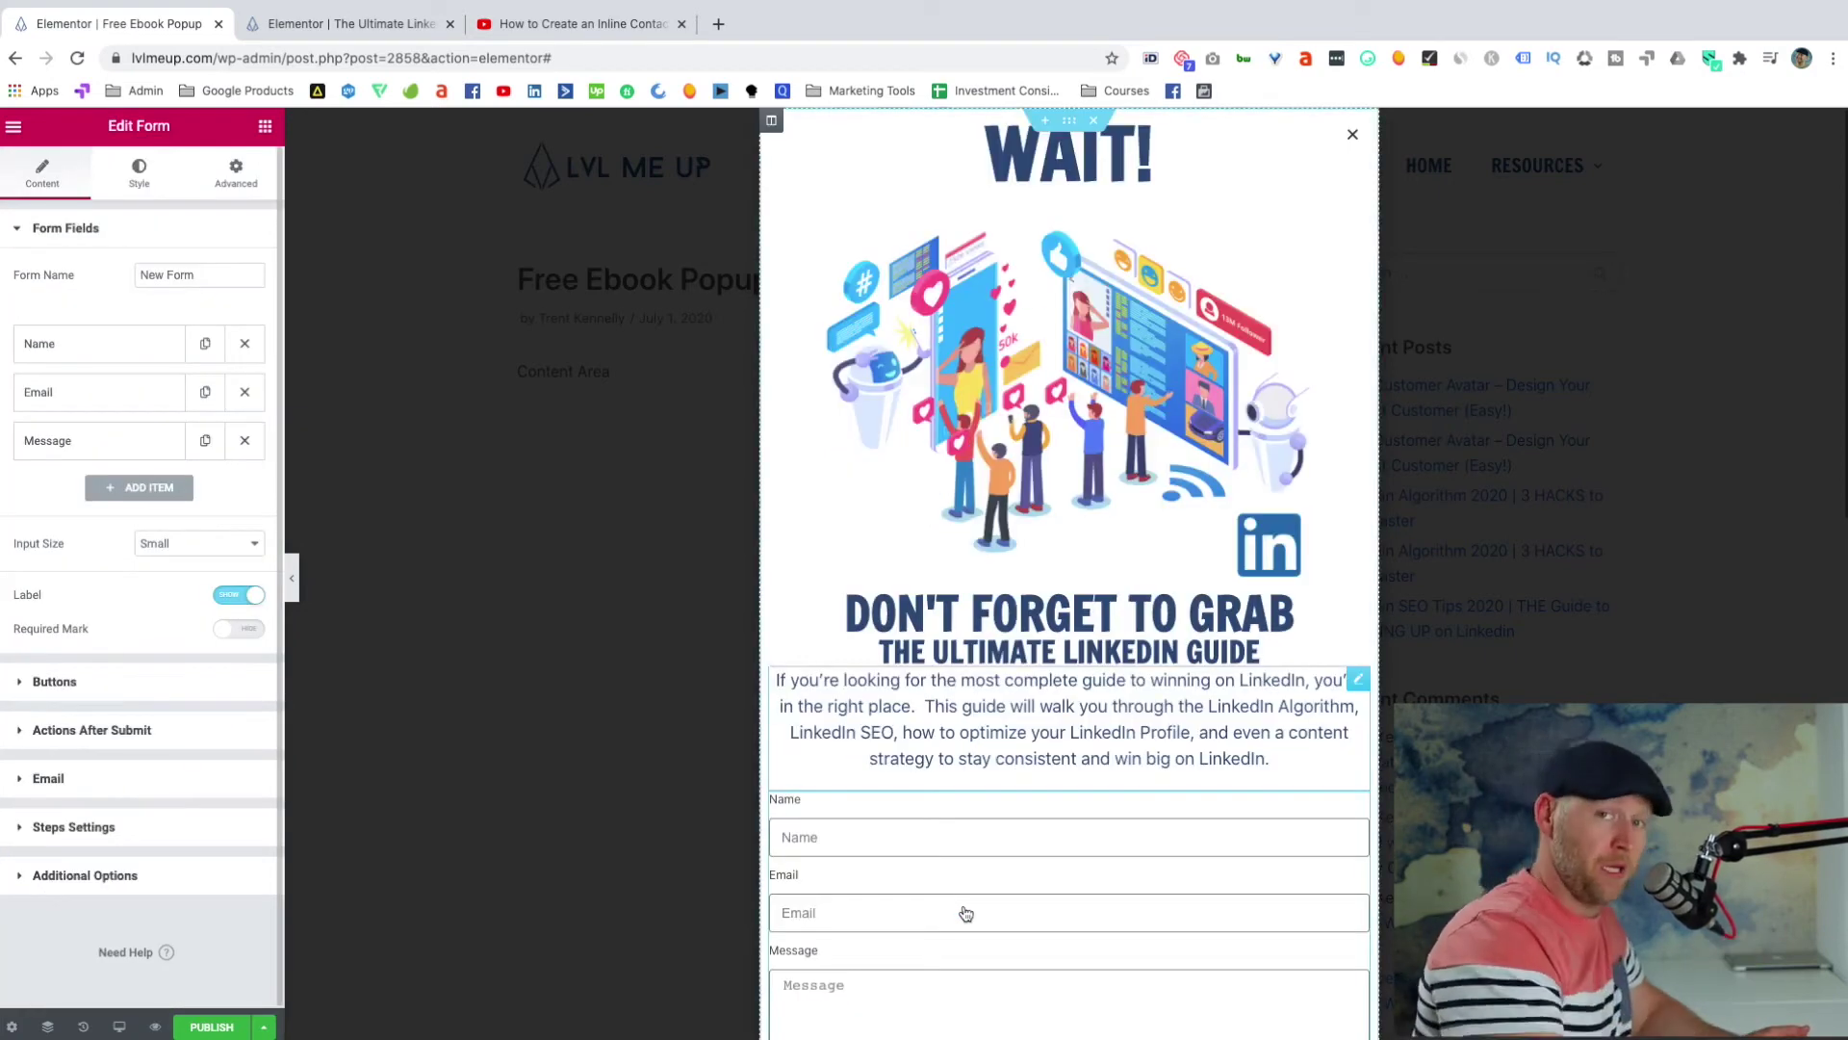
scroll(845, 814, "down", 1)
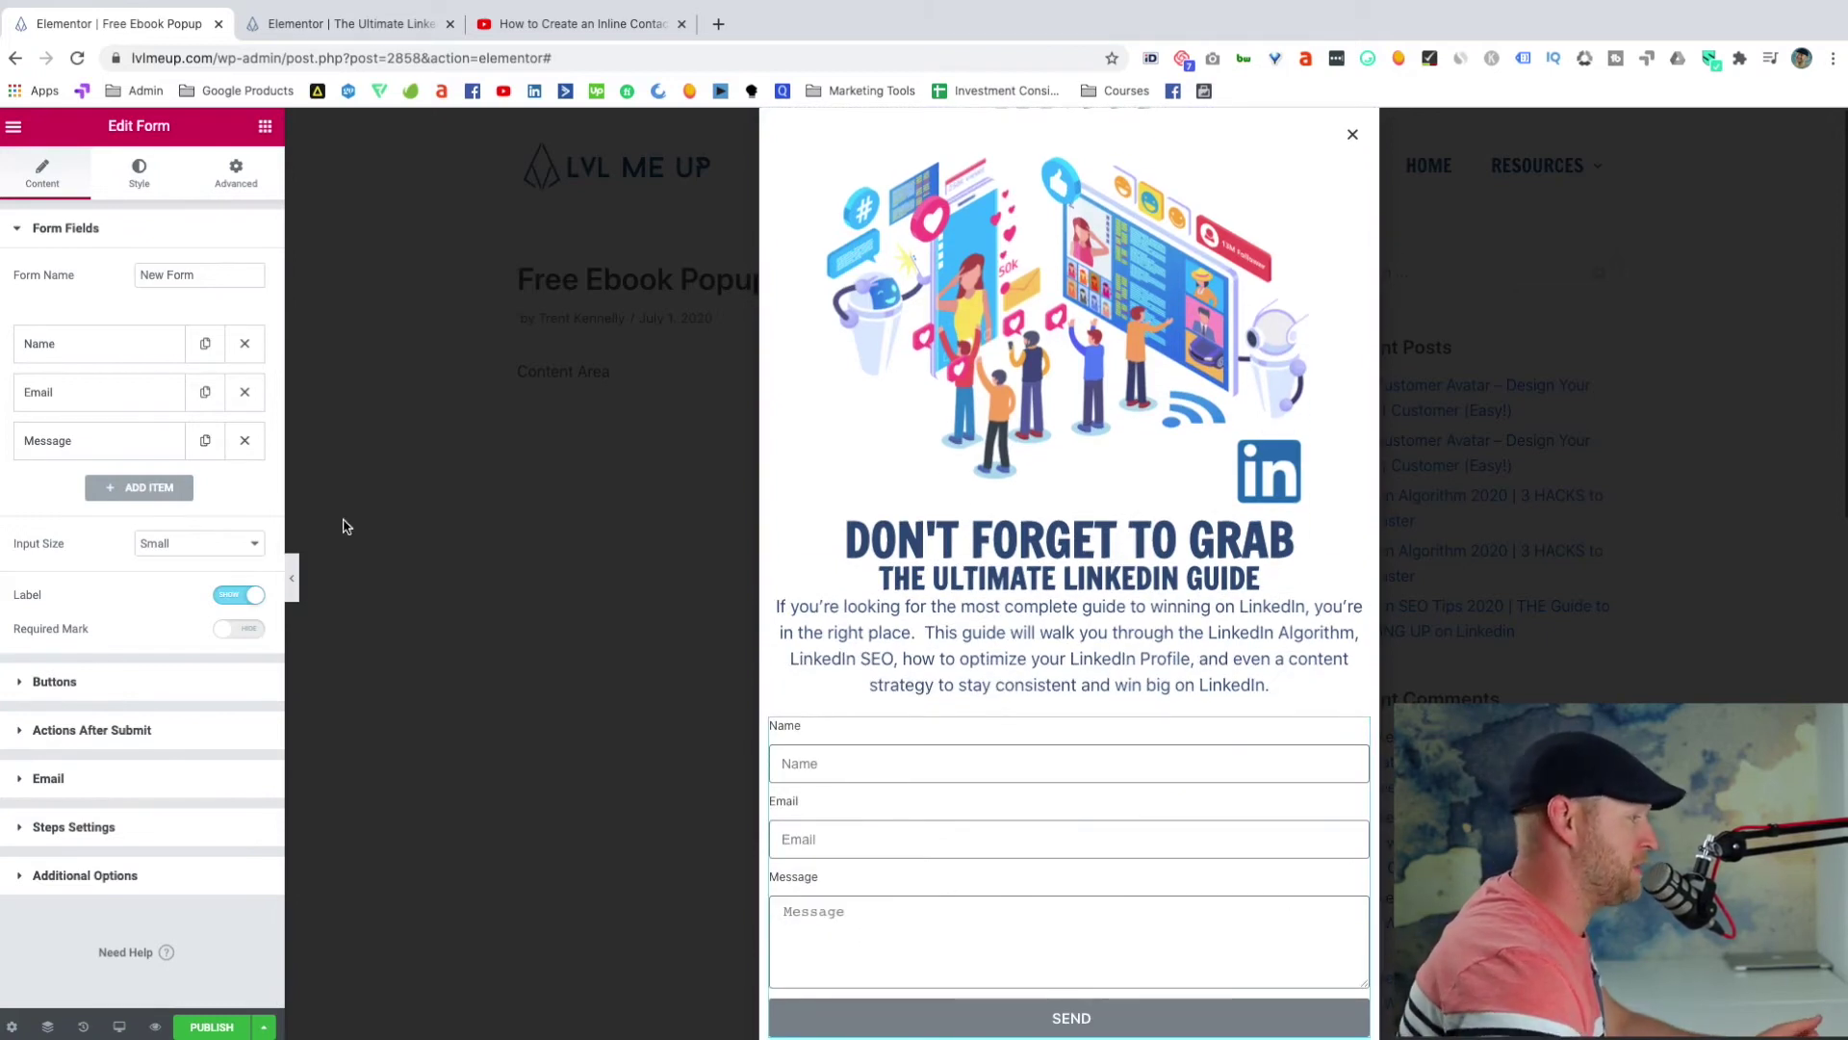
left_click(246, 344)
left_click(246, 393)
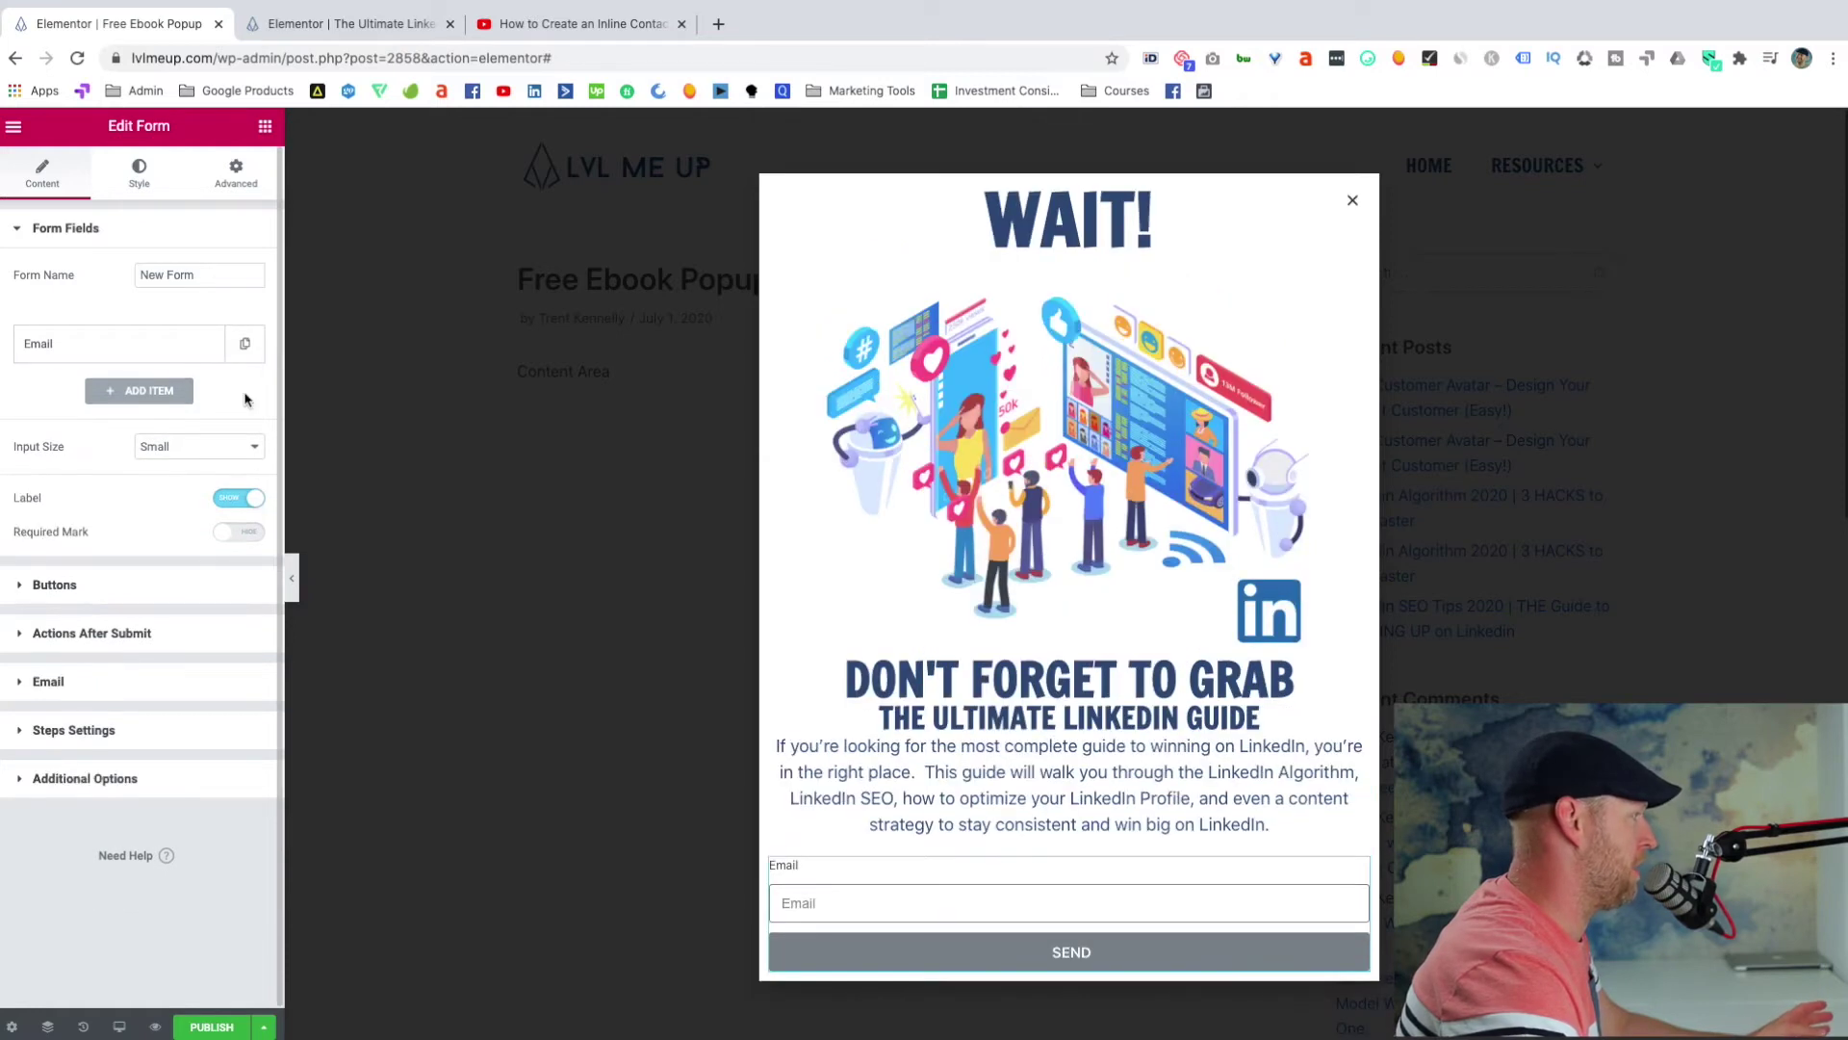
left_click(248, 499)
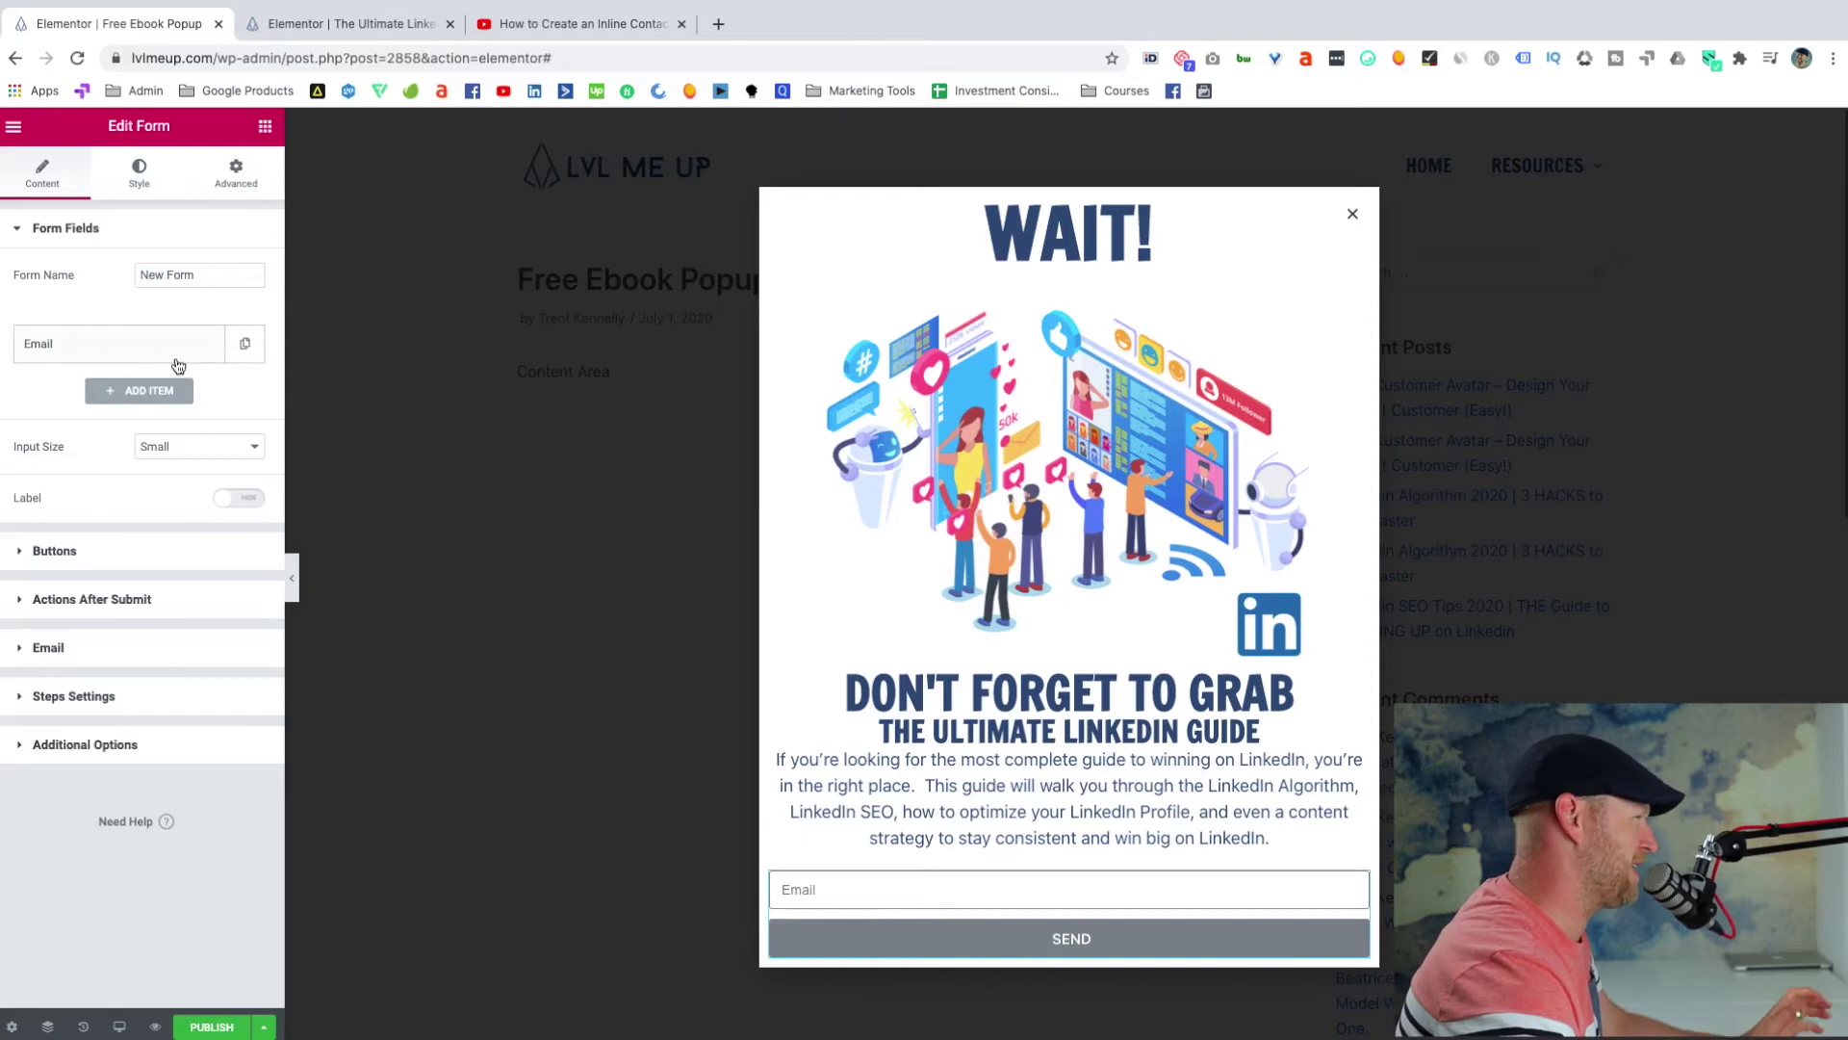
- Set the Email field column width to 75% and the SEND button to 25%
left_click(145, 344)
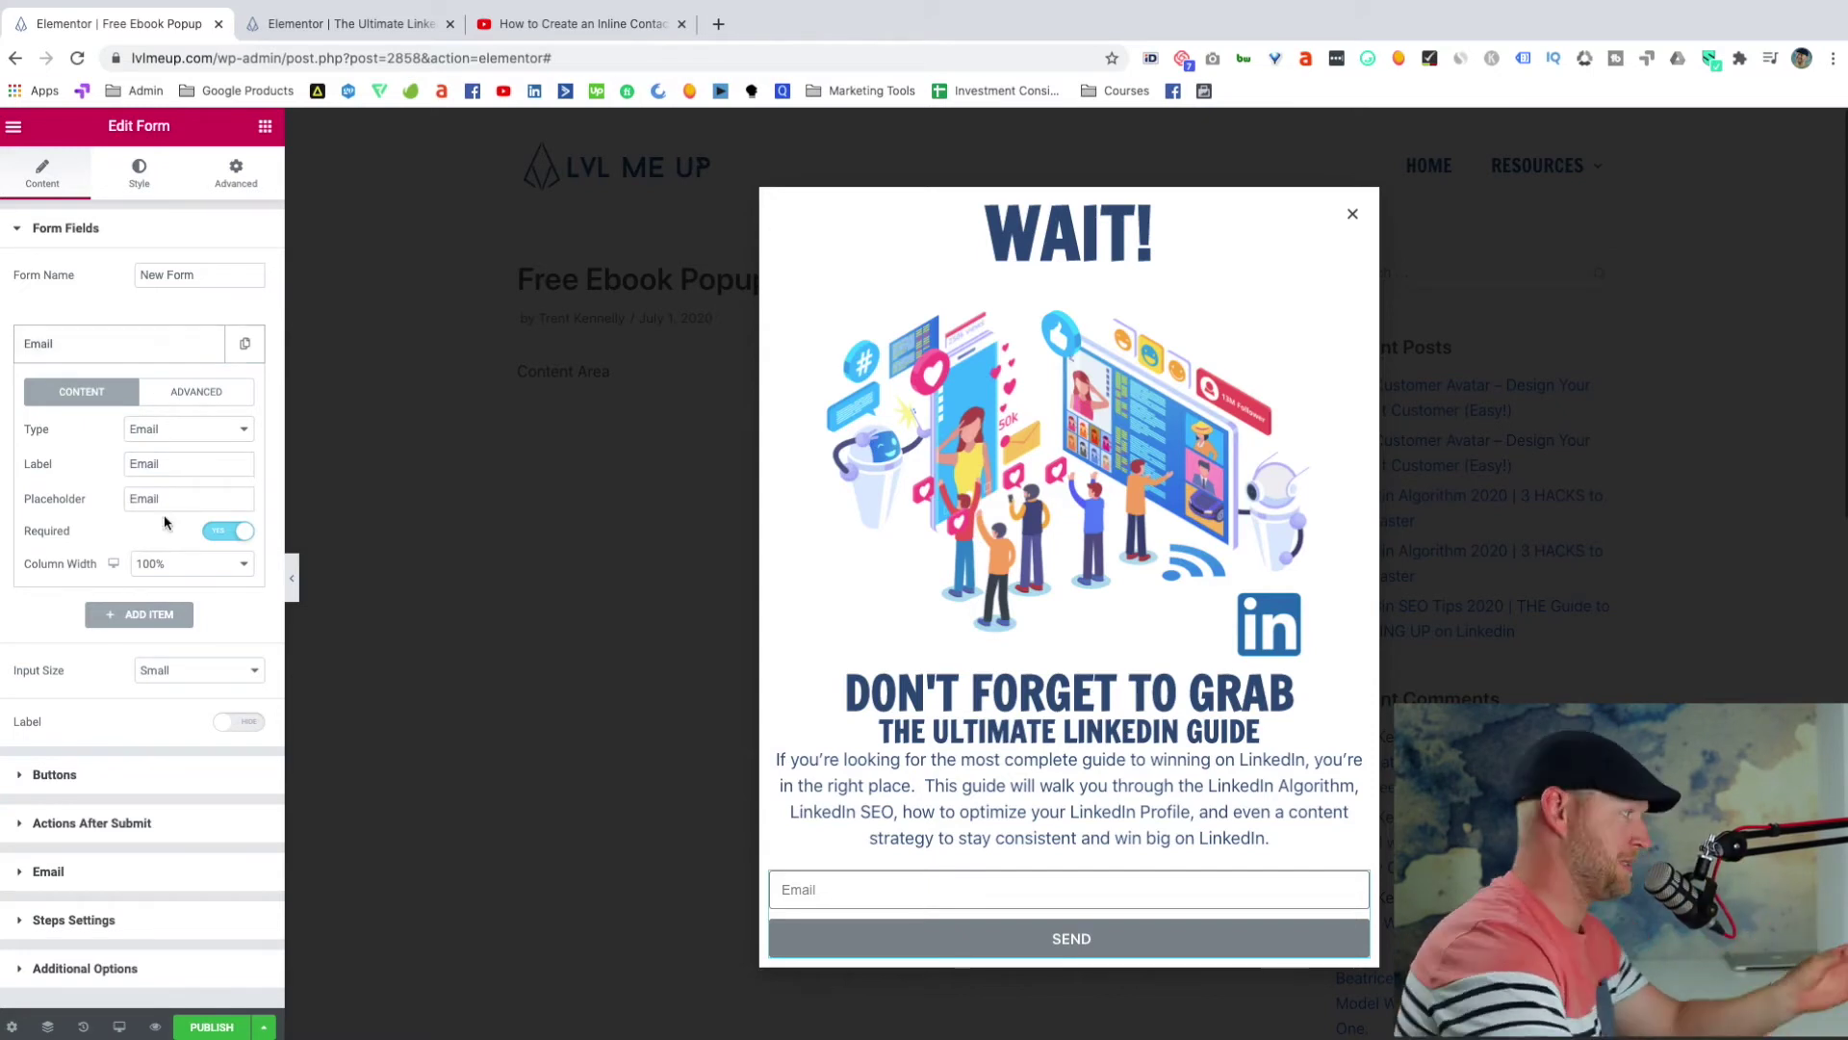
left_click(241, 564)
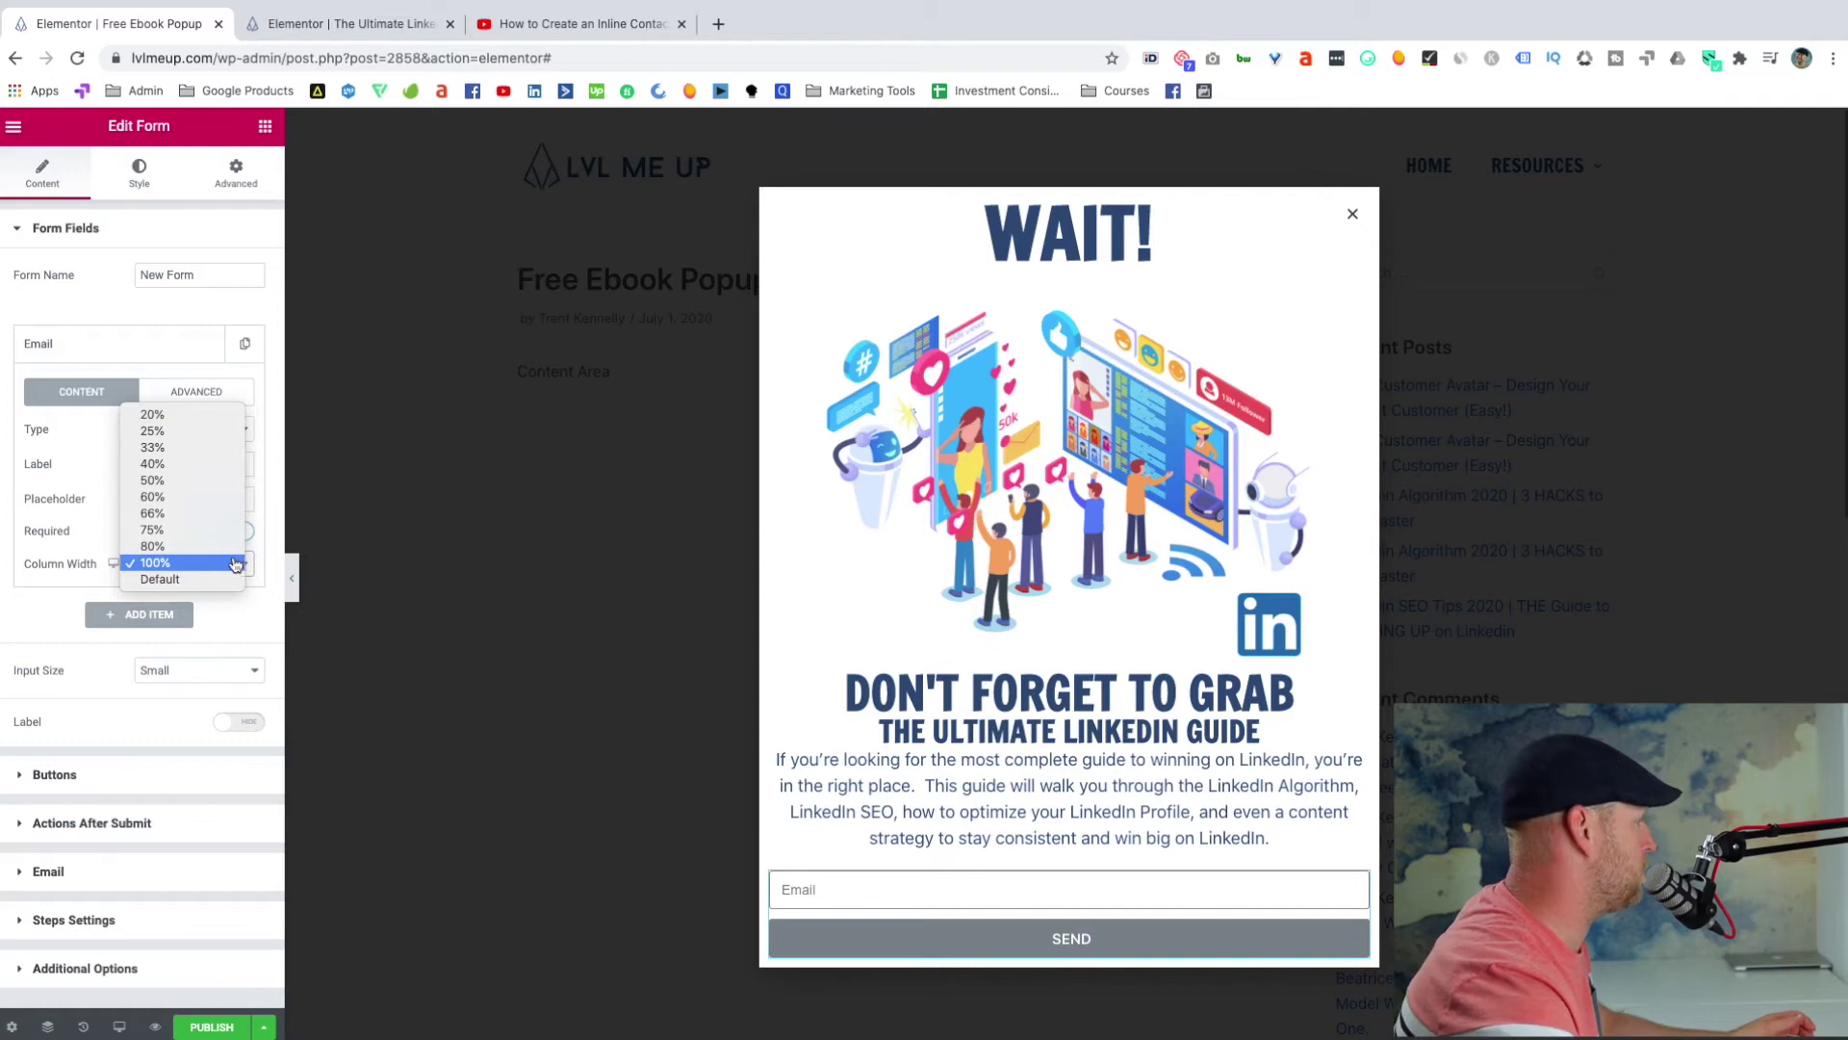
left_click(171, 530)
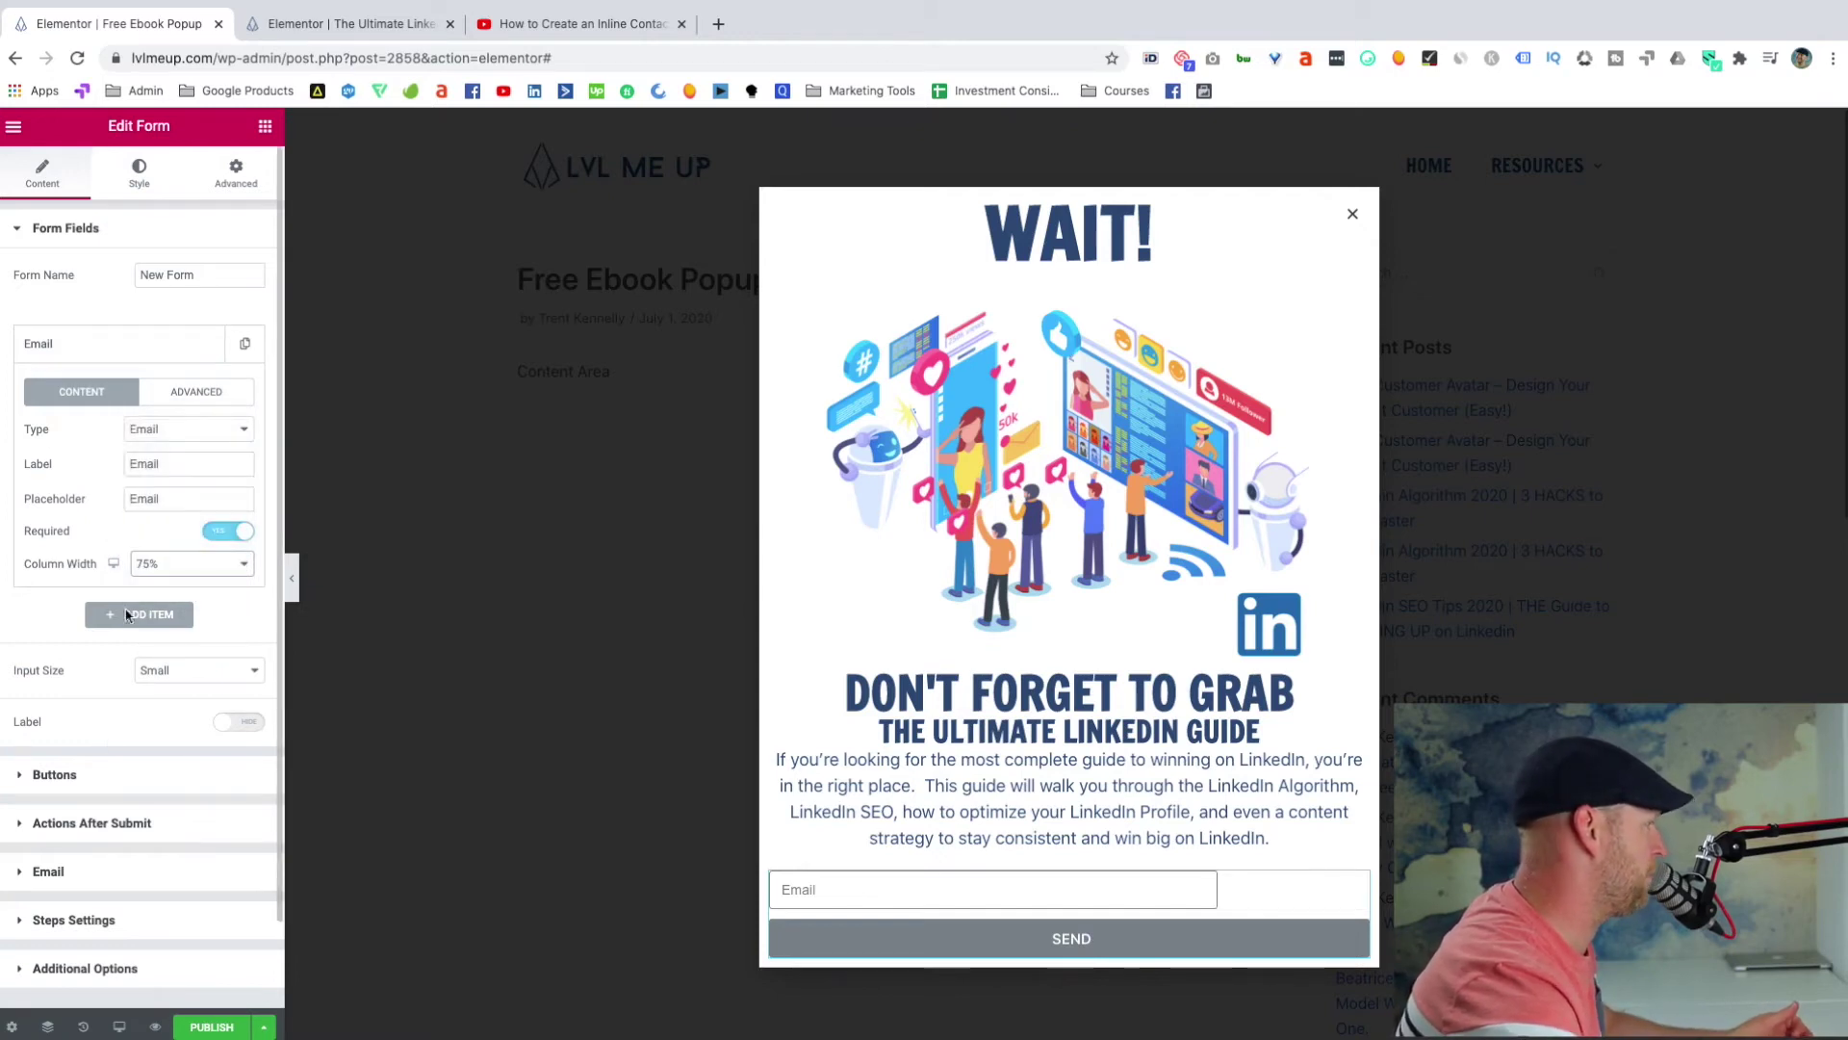
left_click(24, 780)
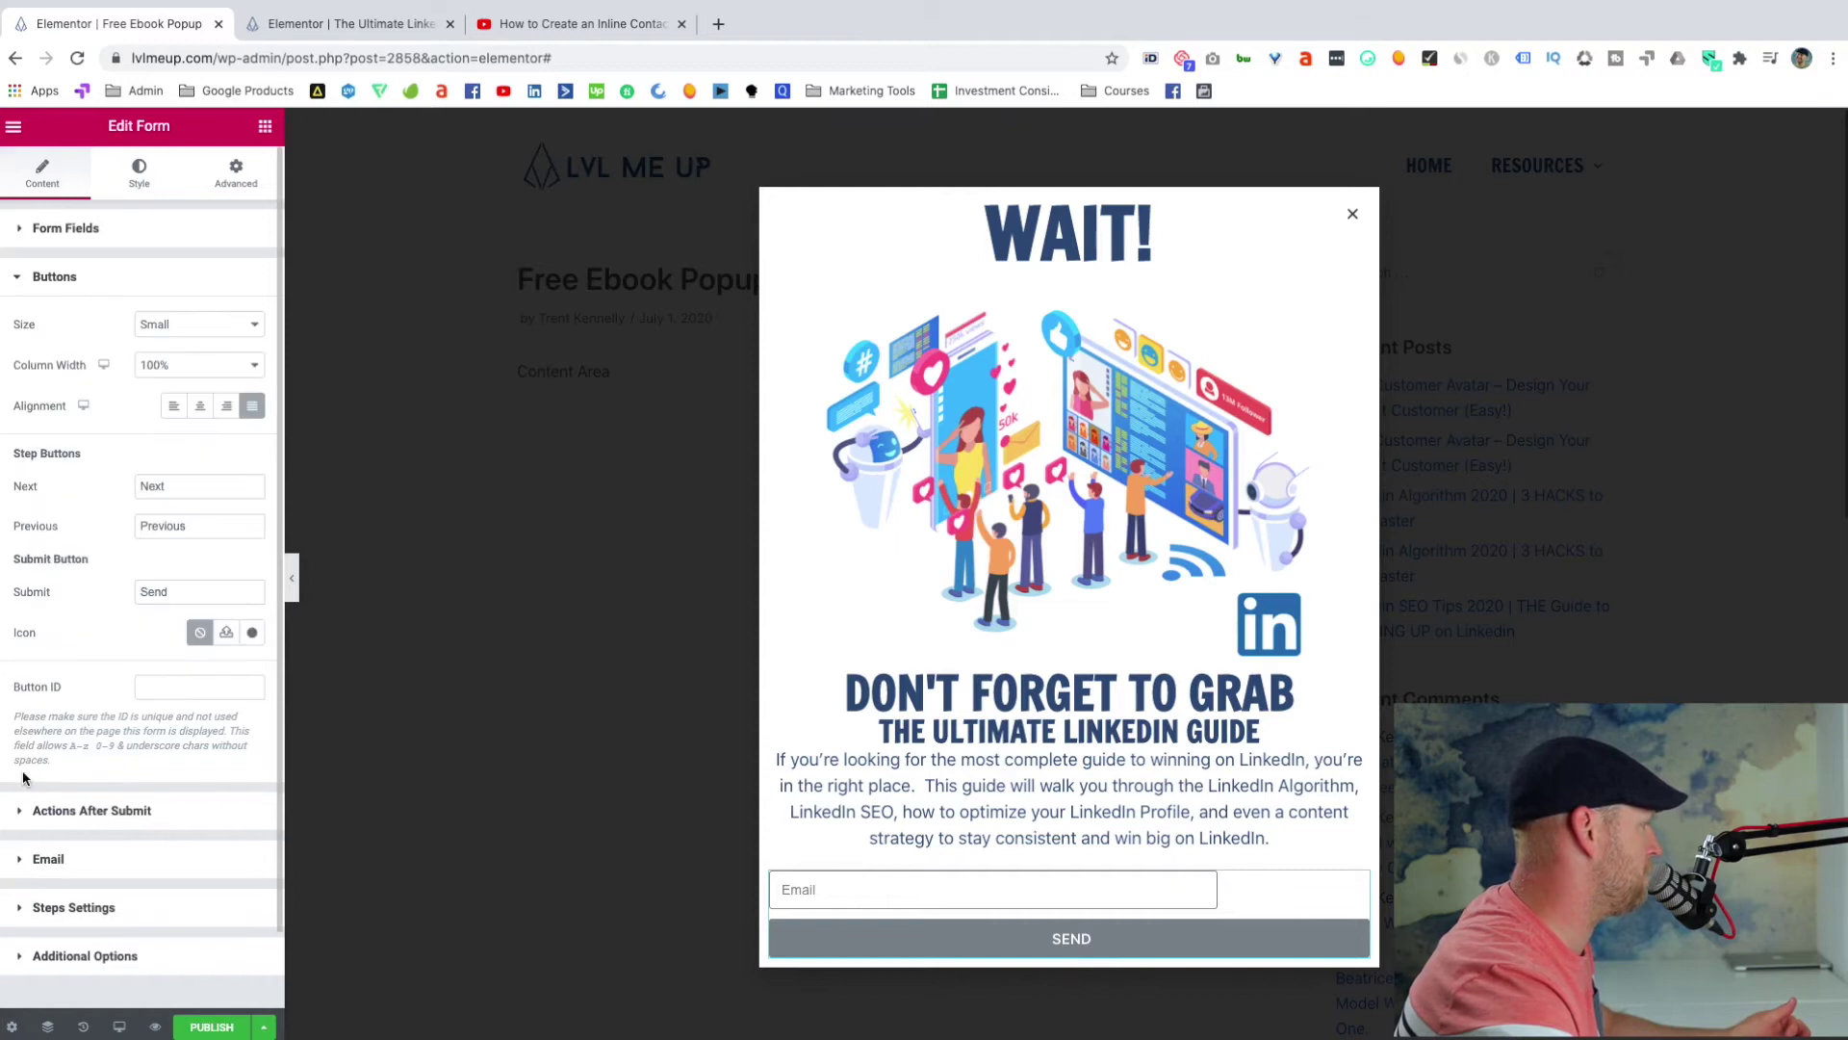
left_click(237, 367)
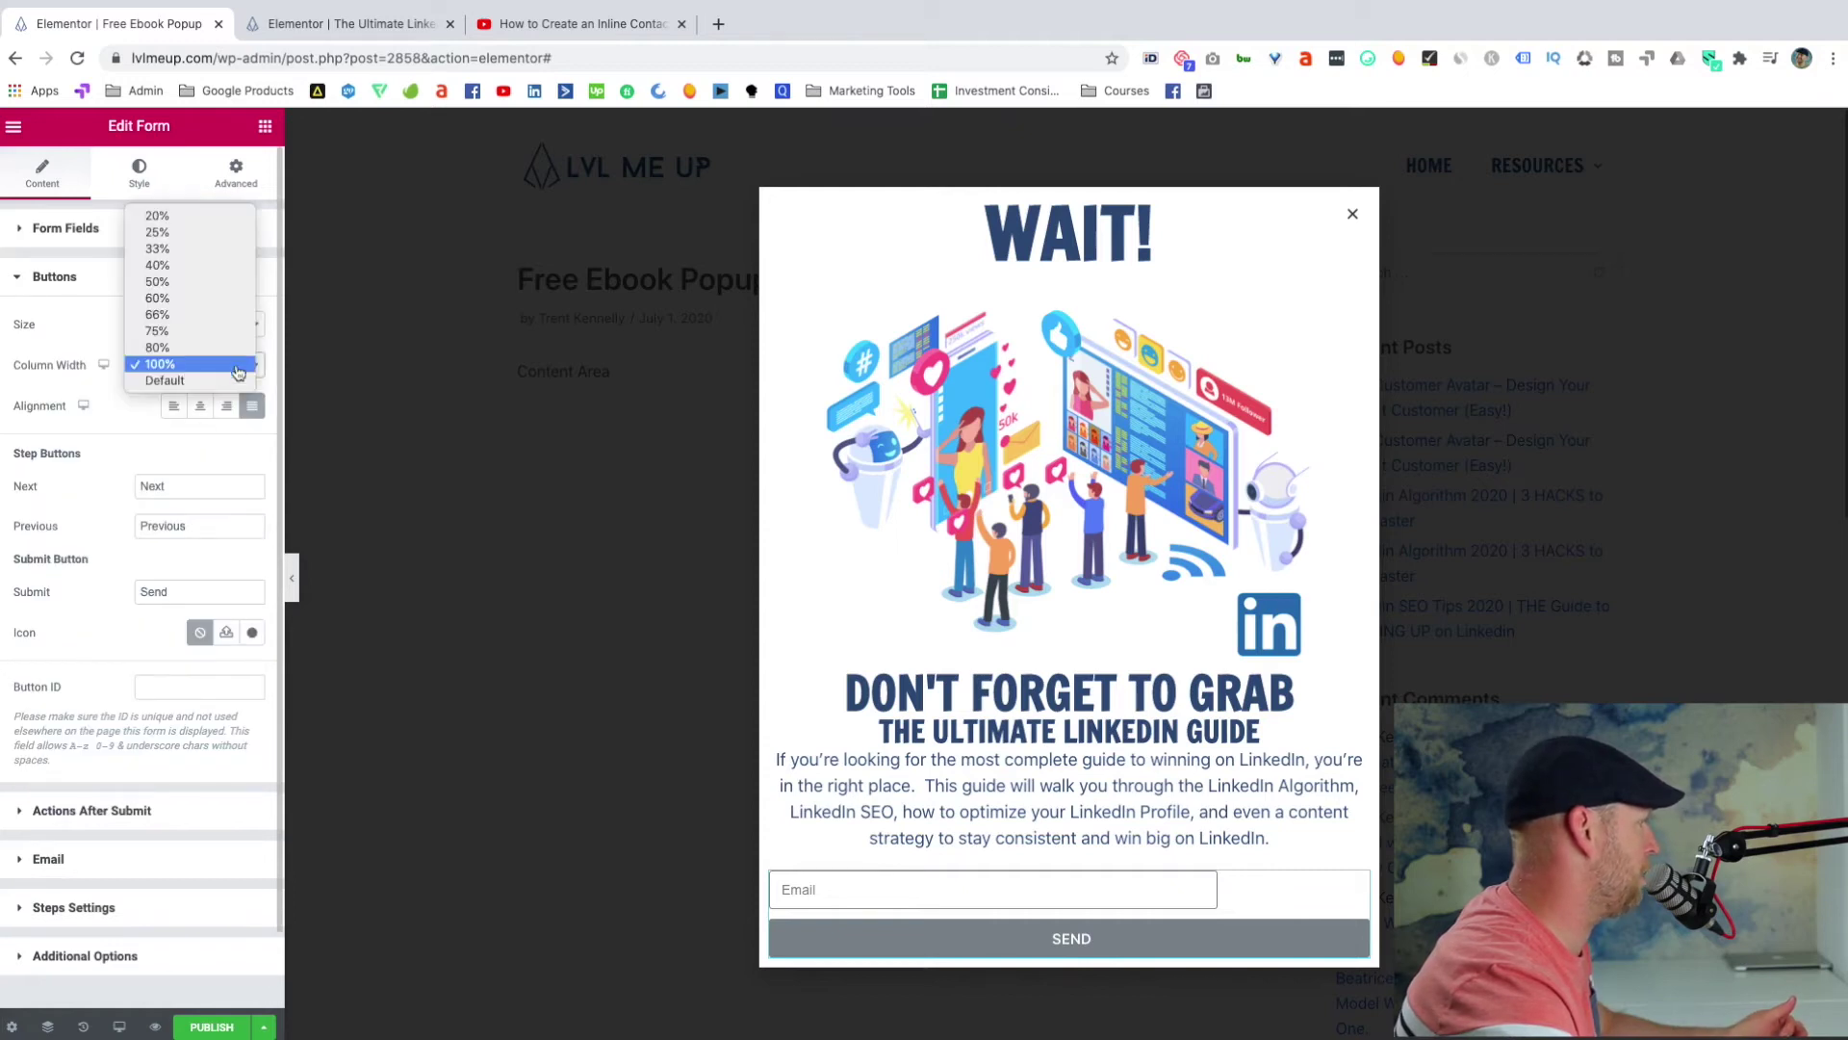
left_click(203, 234)
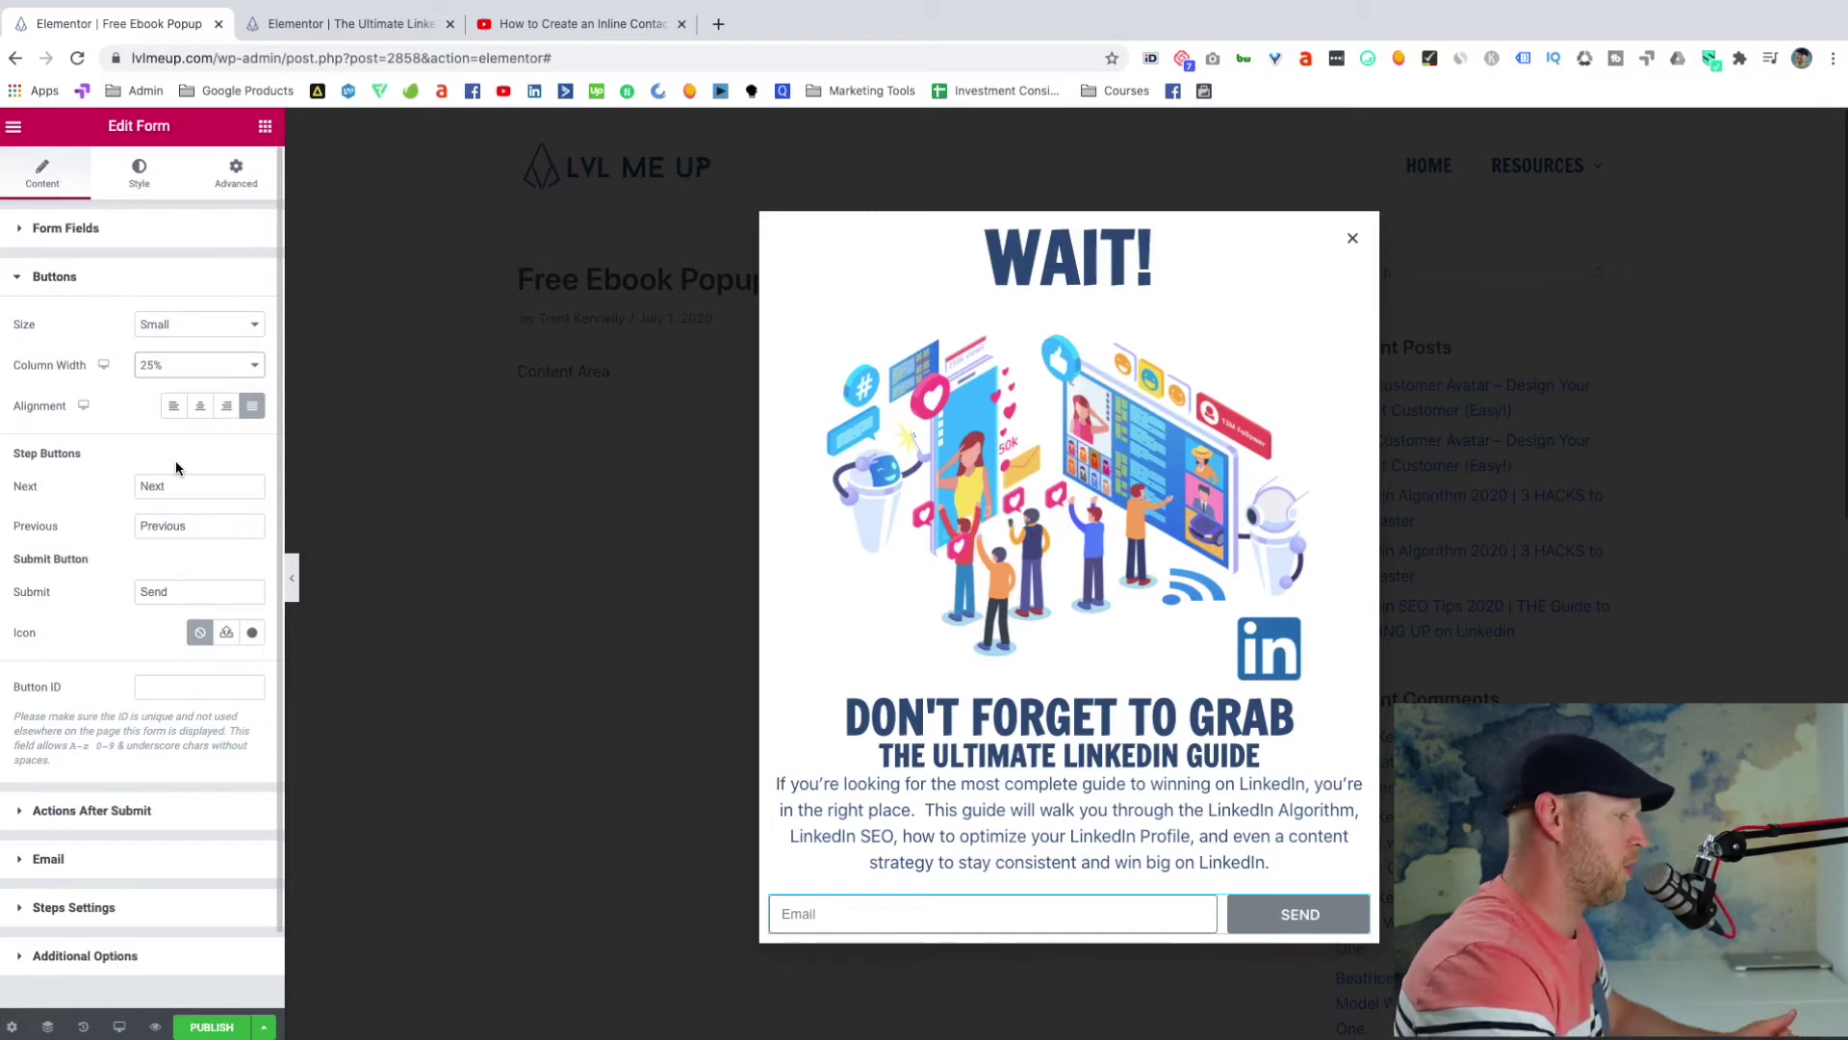
scroll(111, 712, "down", 2)
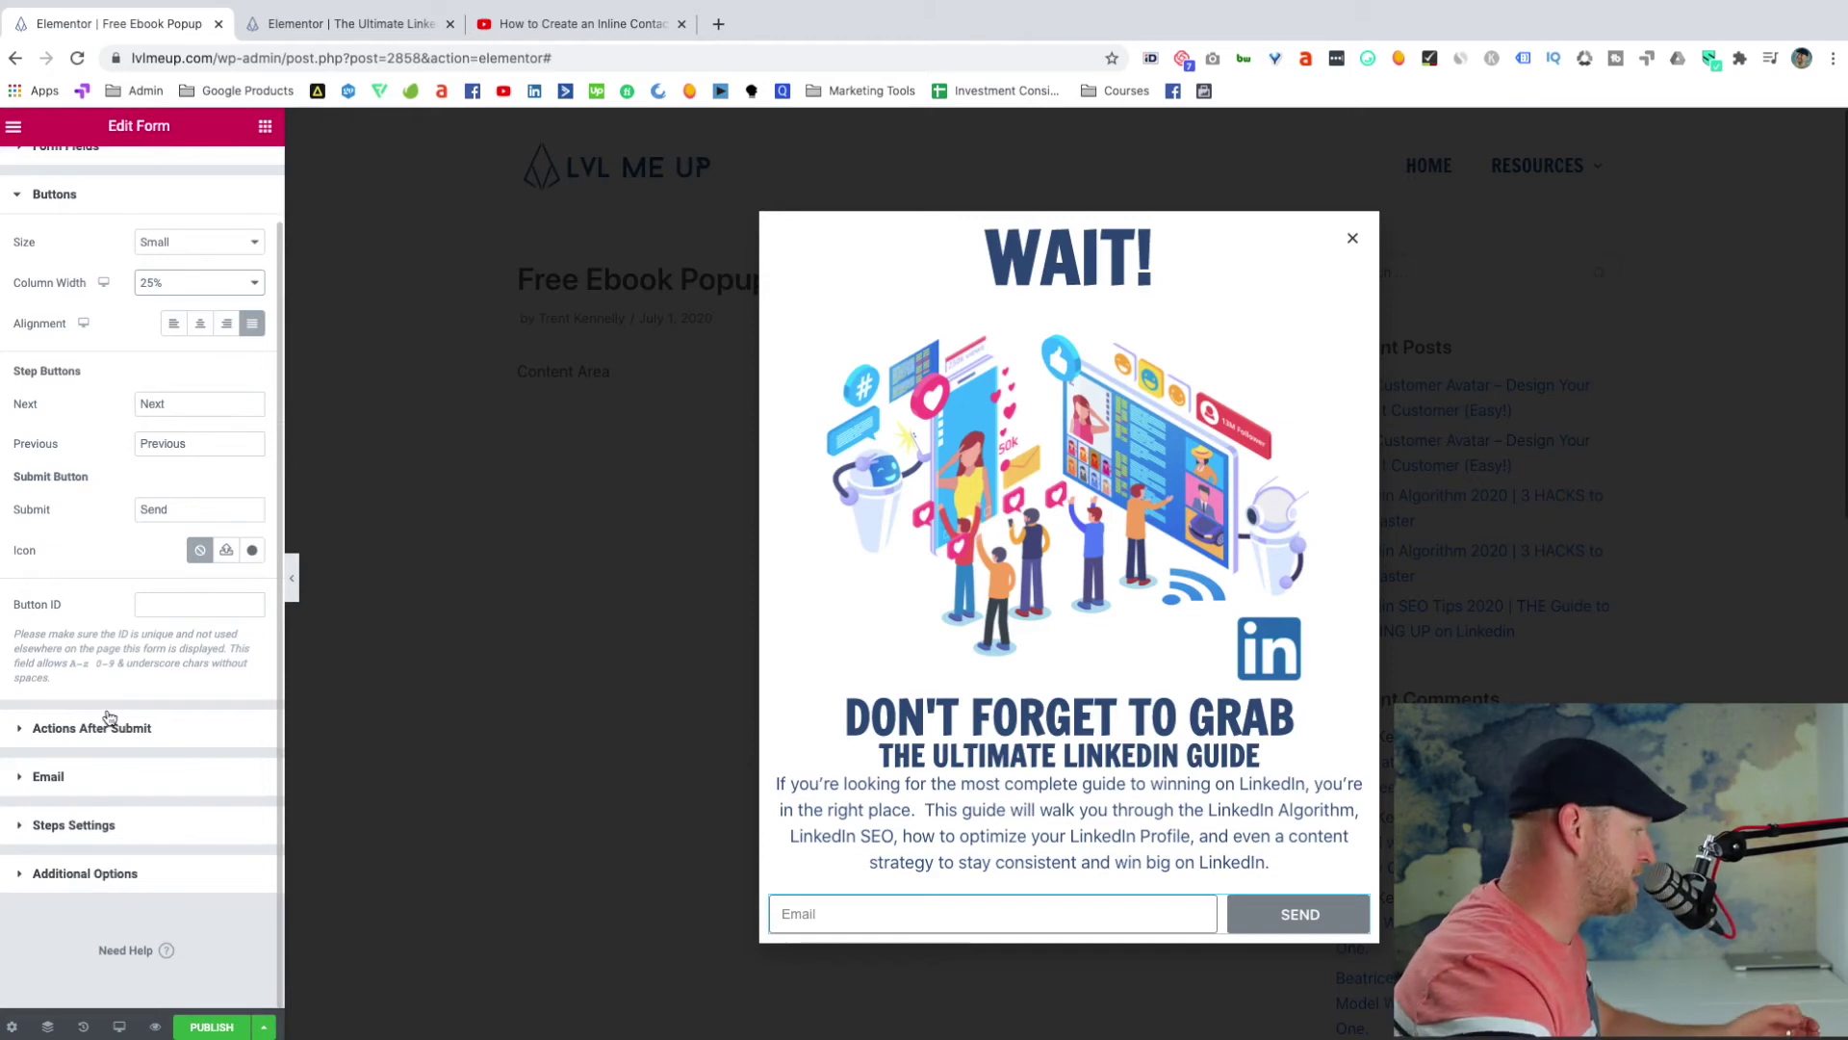
- Replace the Email after-submit action with Redirect and ActiveCampaign actions
left_click(48, 731)
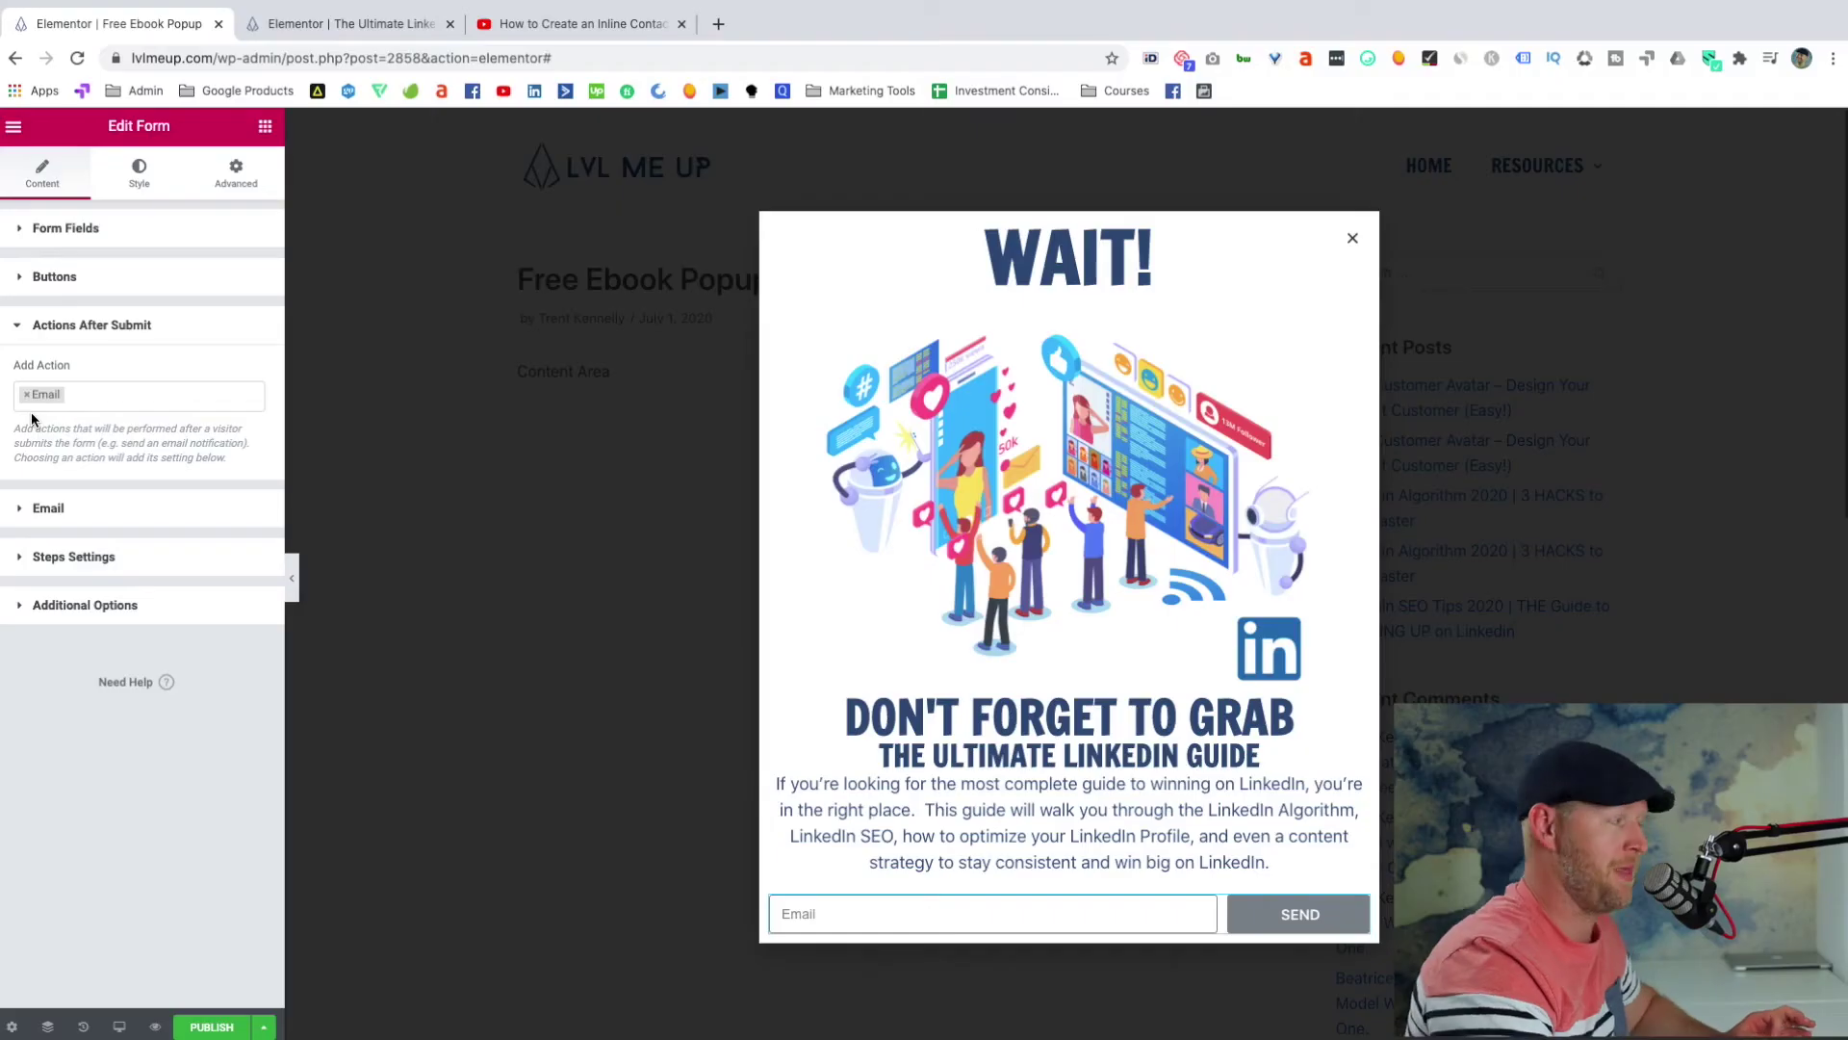
left_click(26, 395)
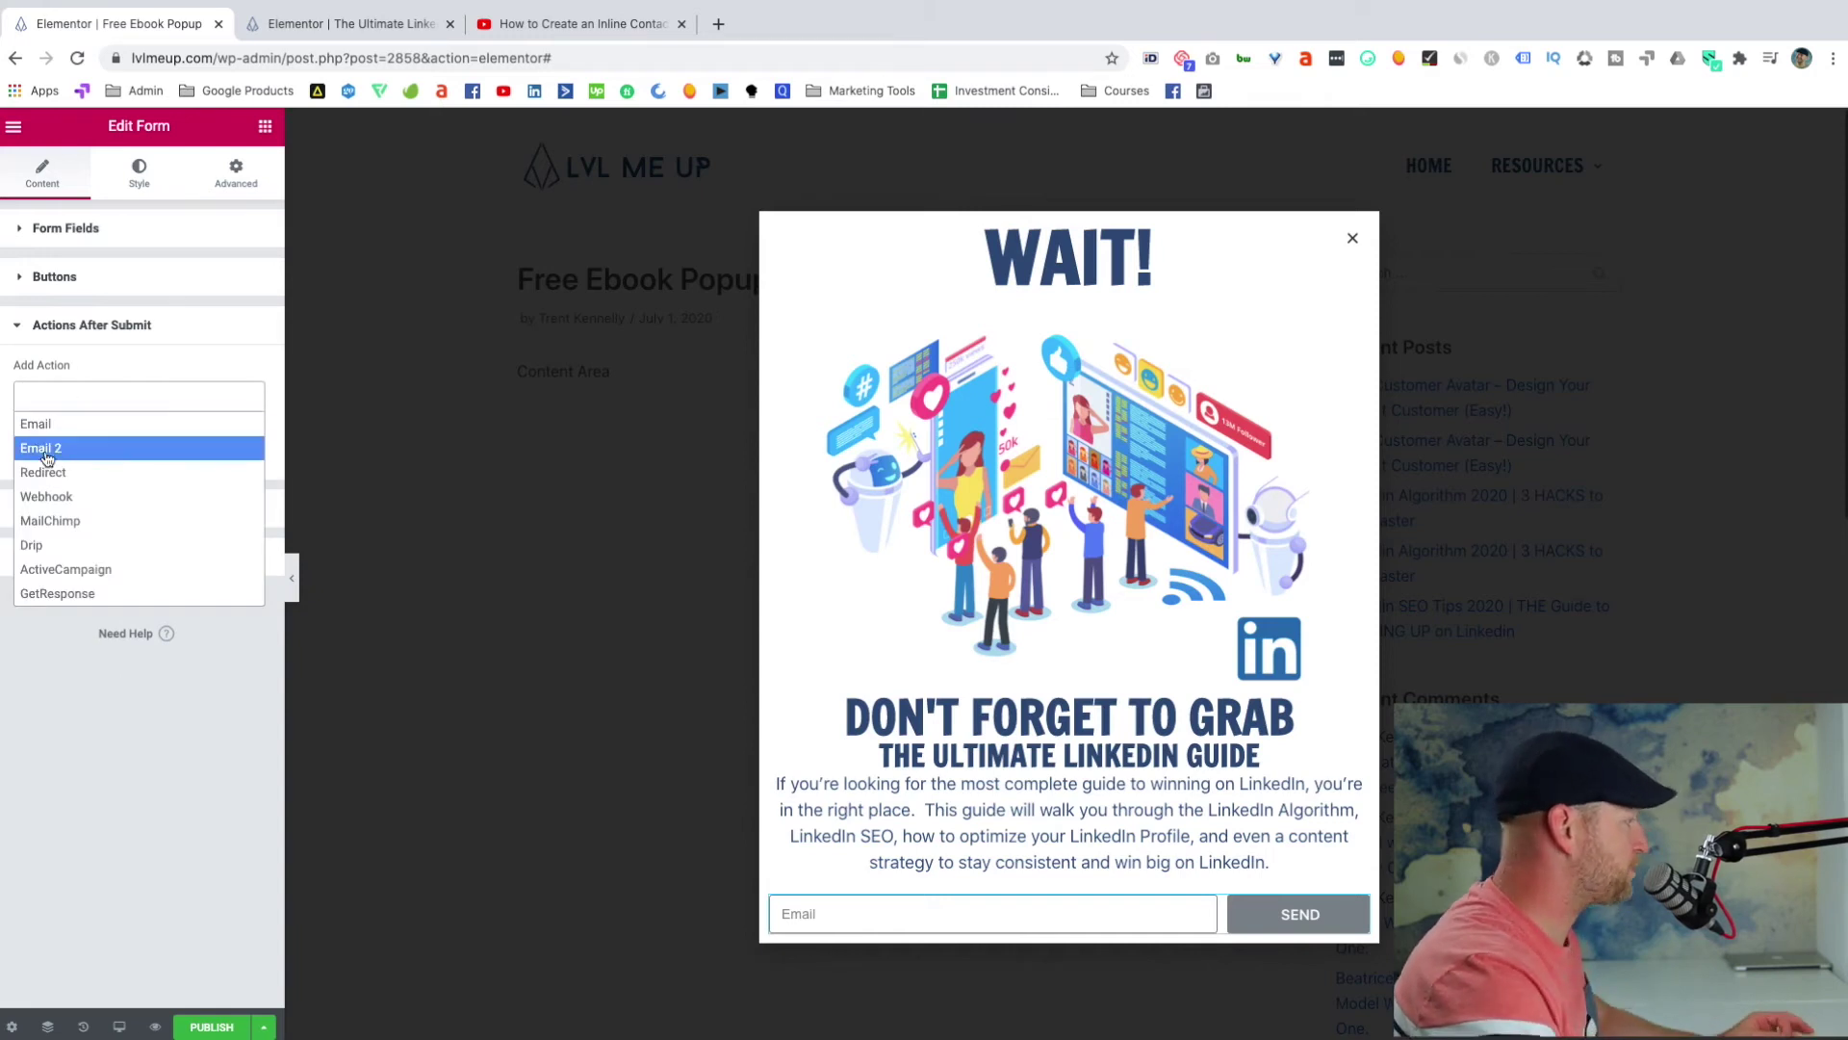
left_click(66, 473)
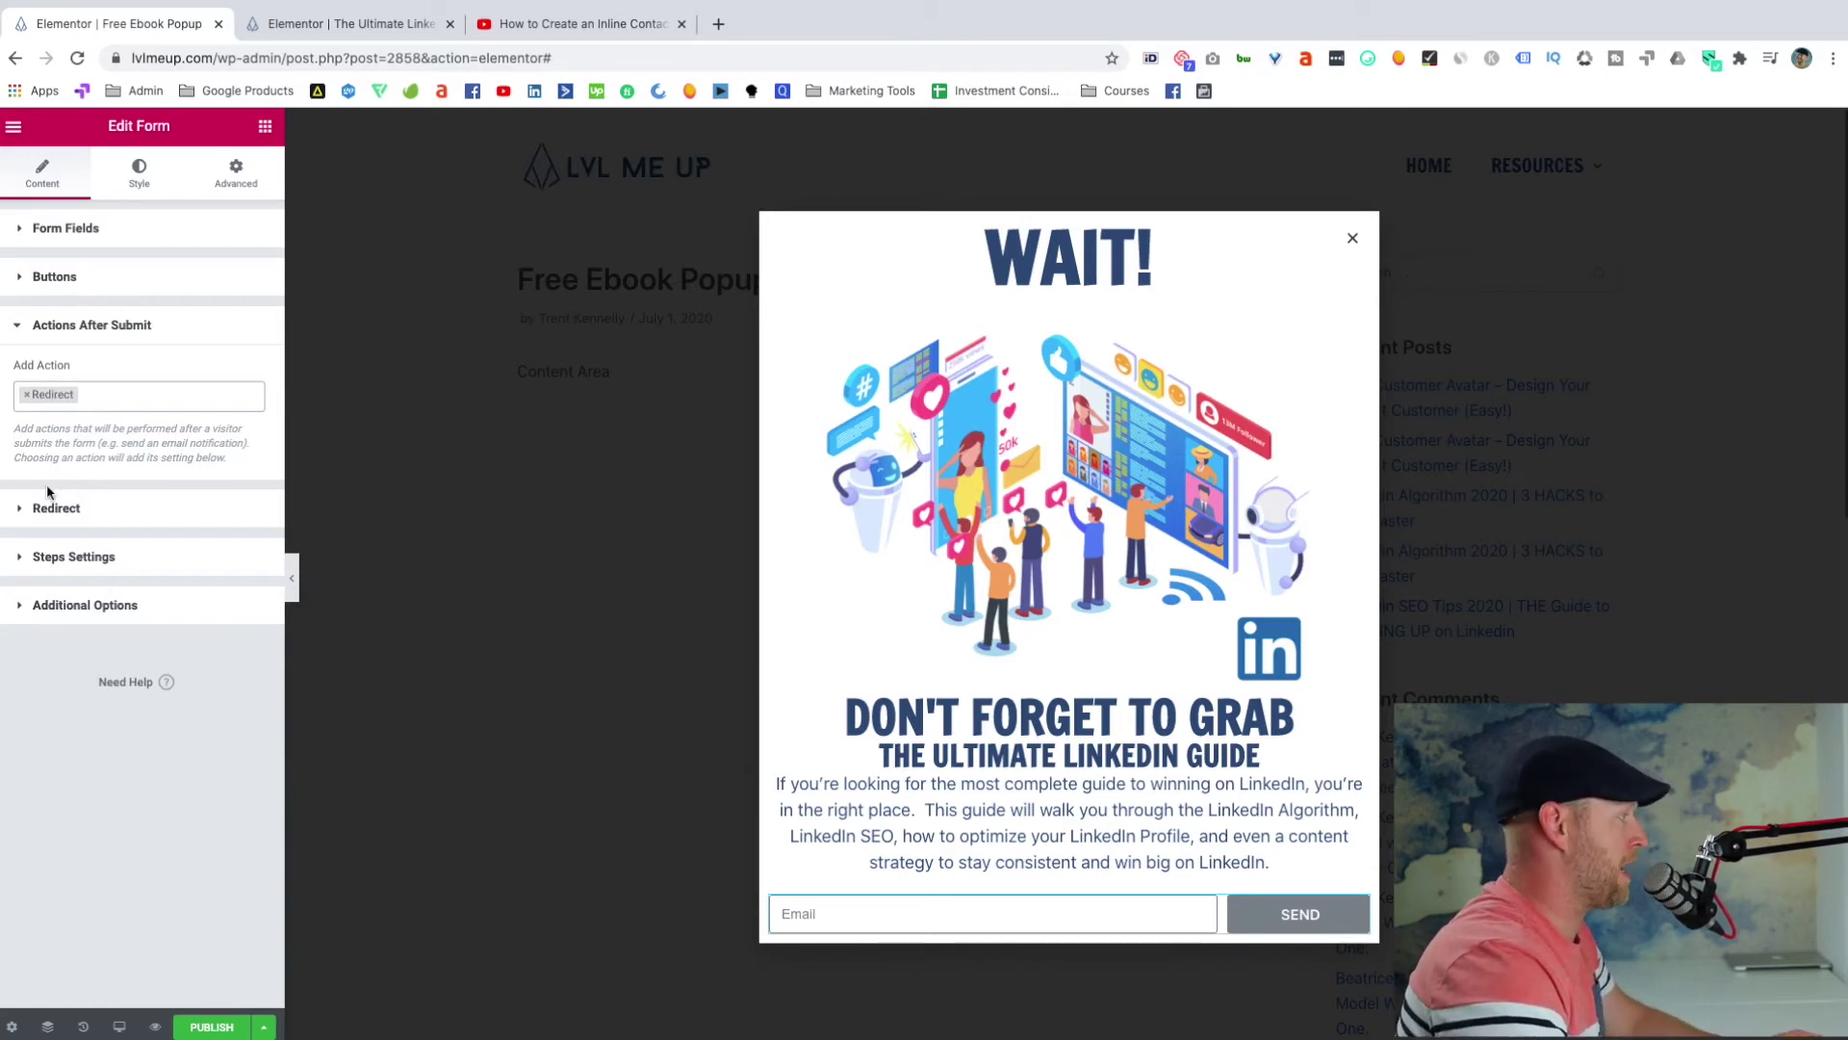
left_click(104, 397)
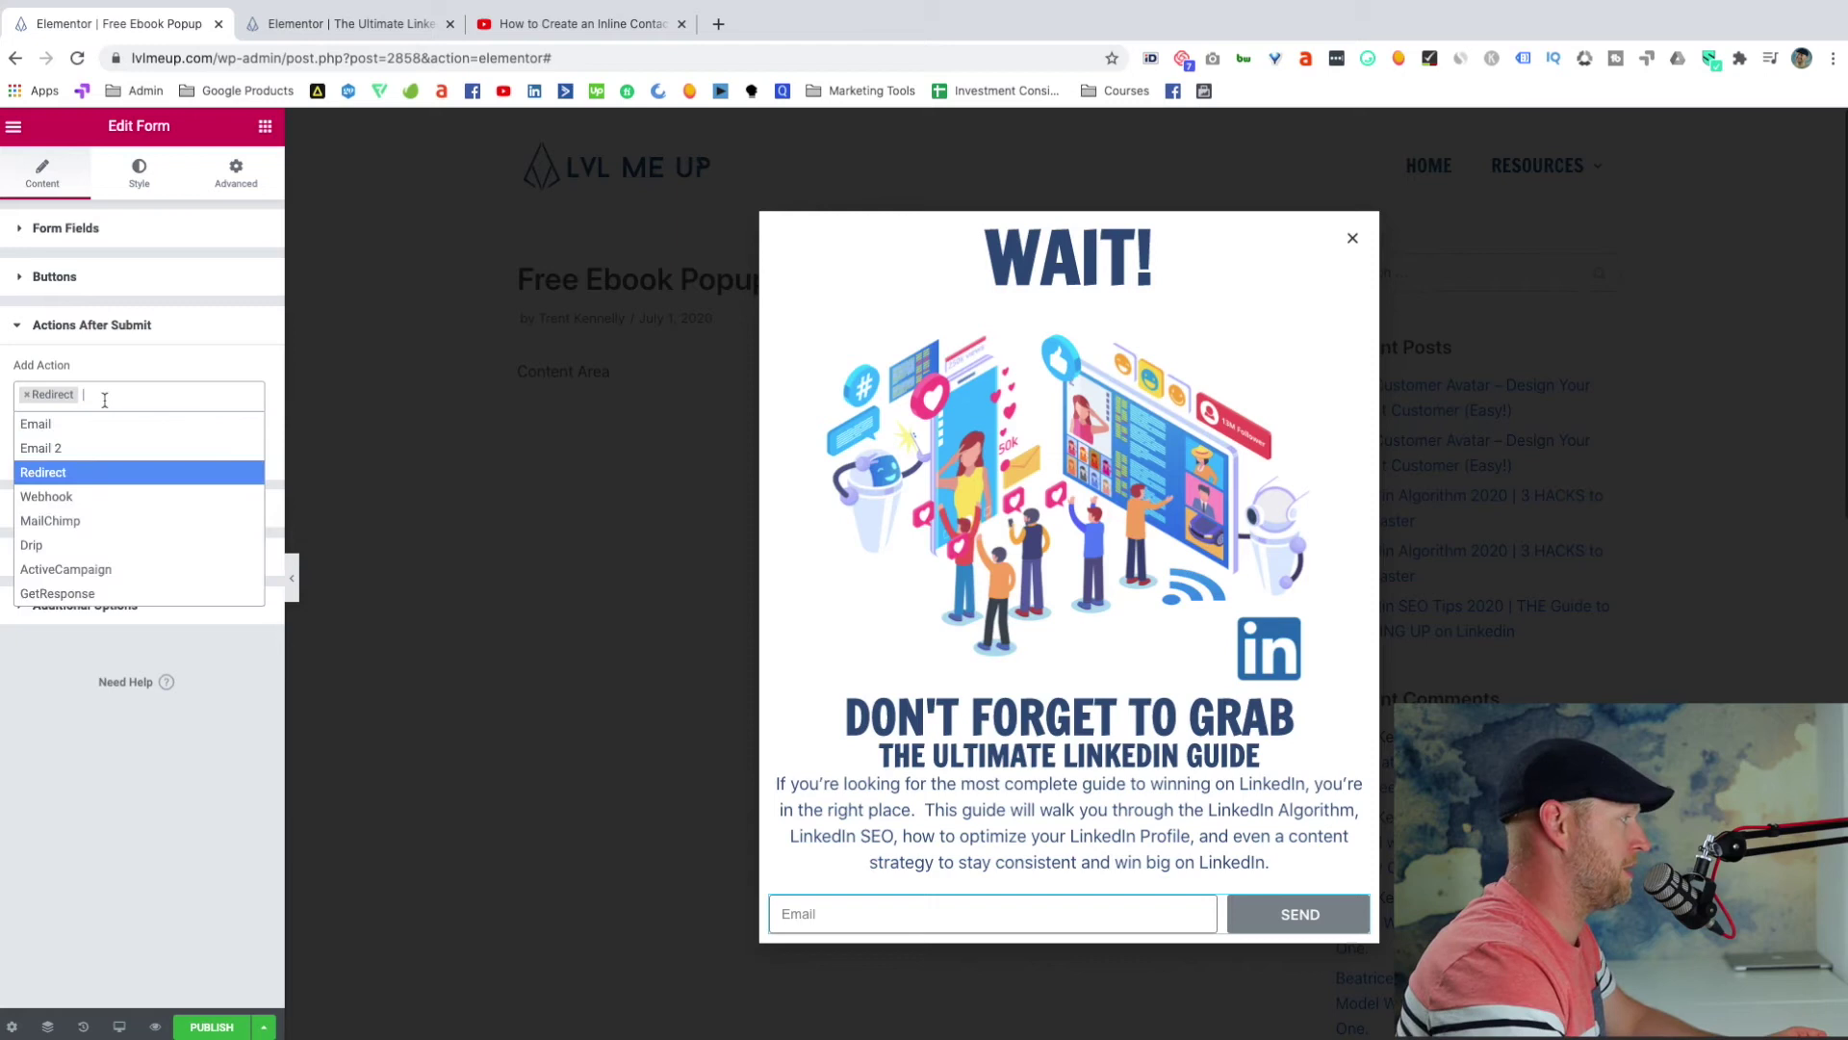
left_click(73, 571)
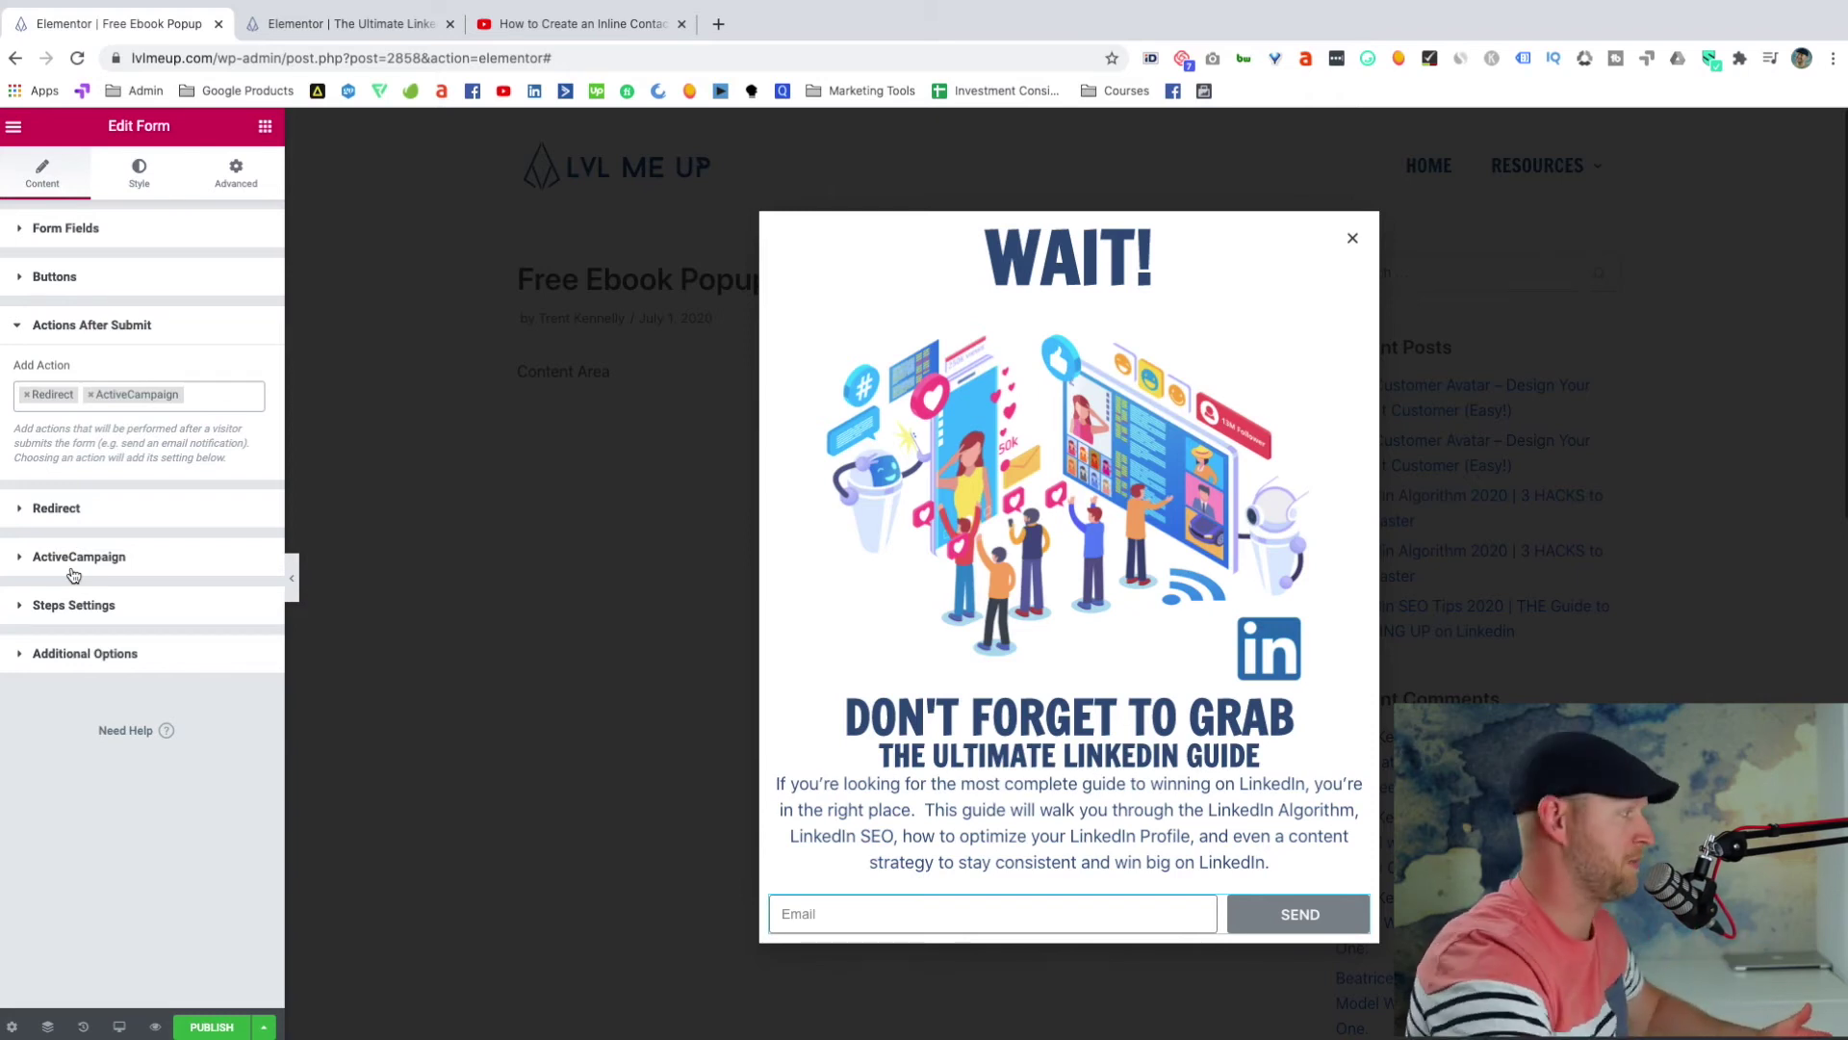
left_click(29, 508)
type("https://lvlmeup.com/thank-you-ebook")
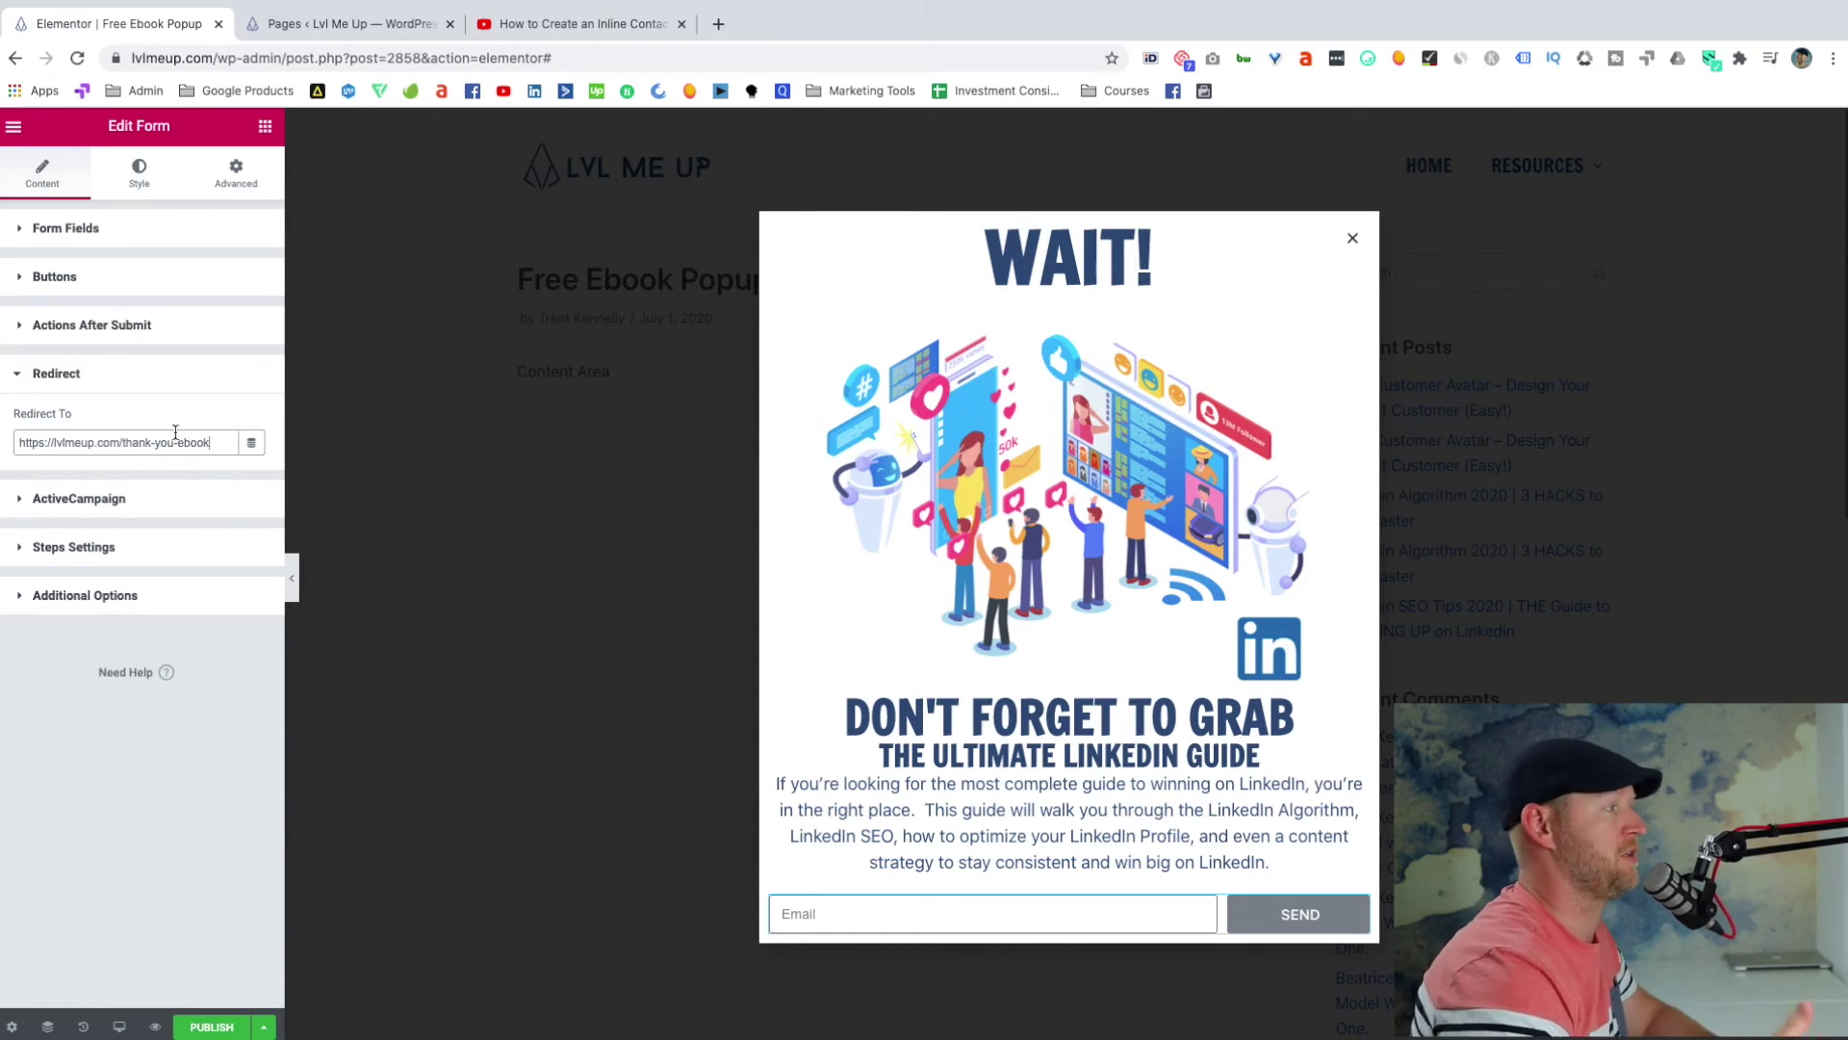
left_click(22, 499)
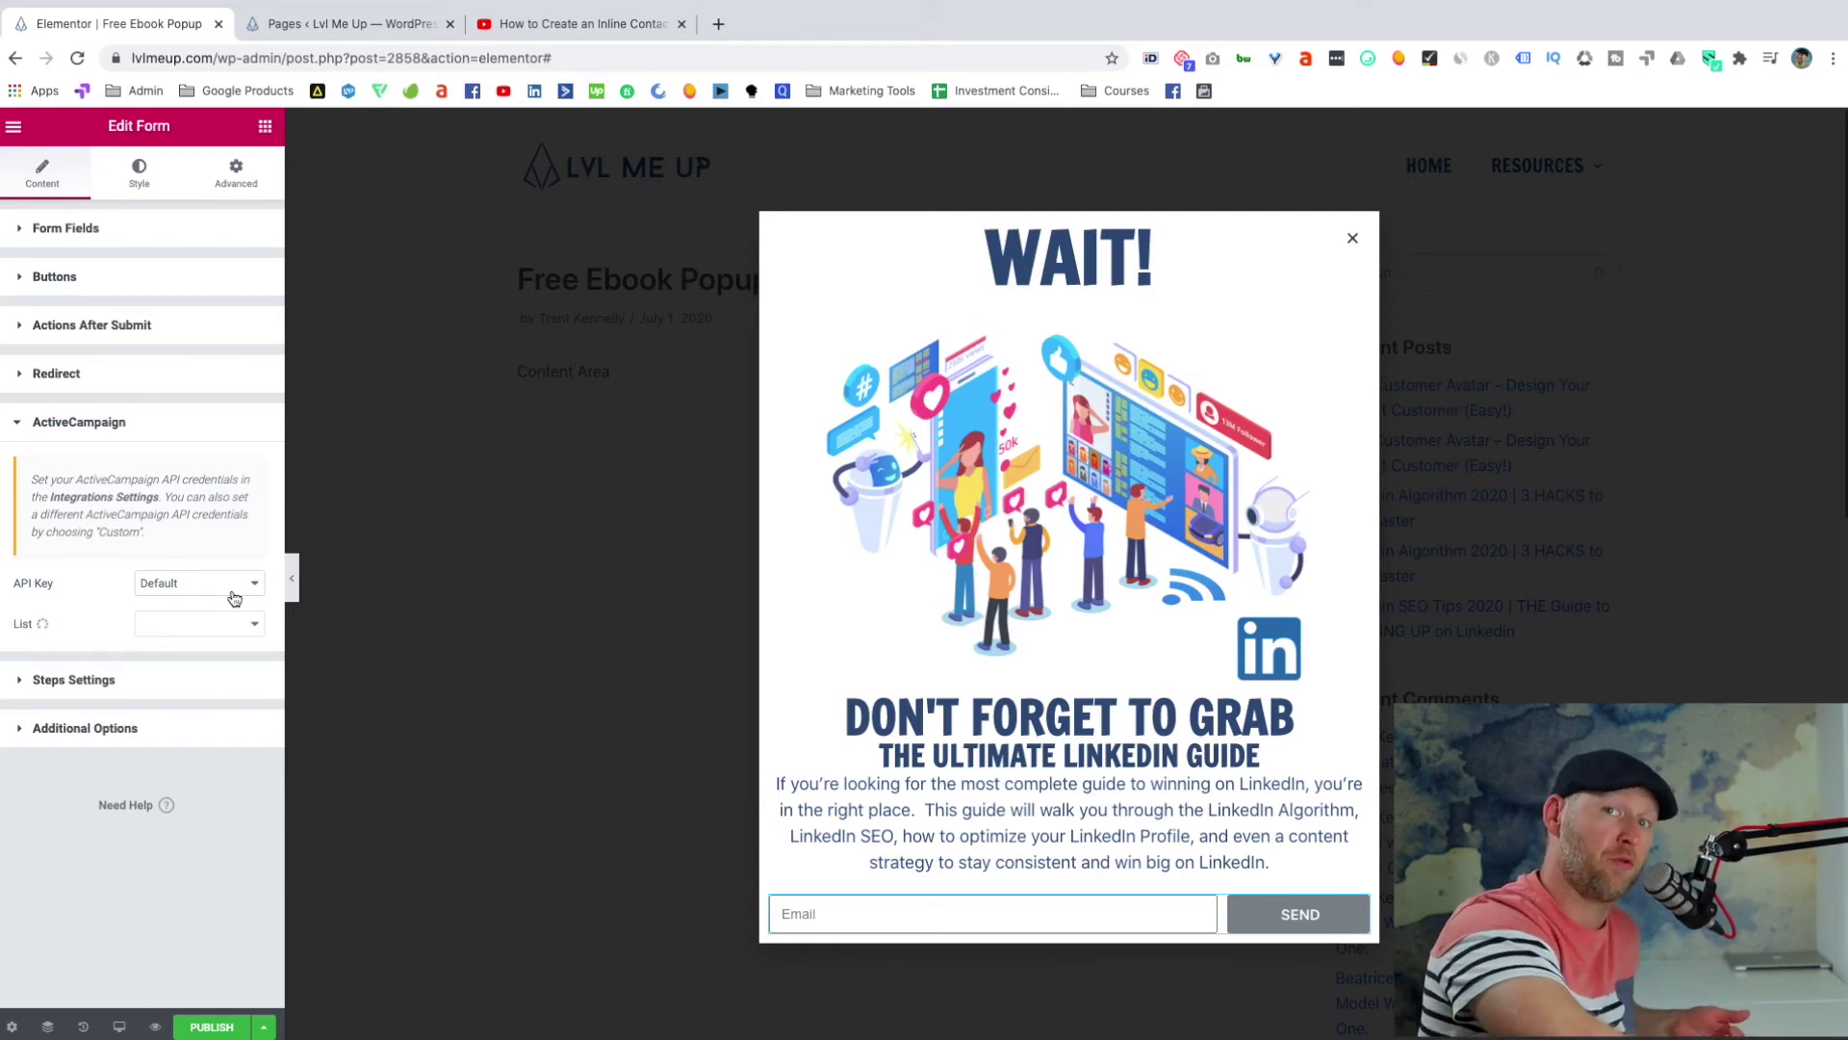
left_click(36, 424)
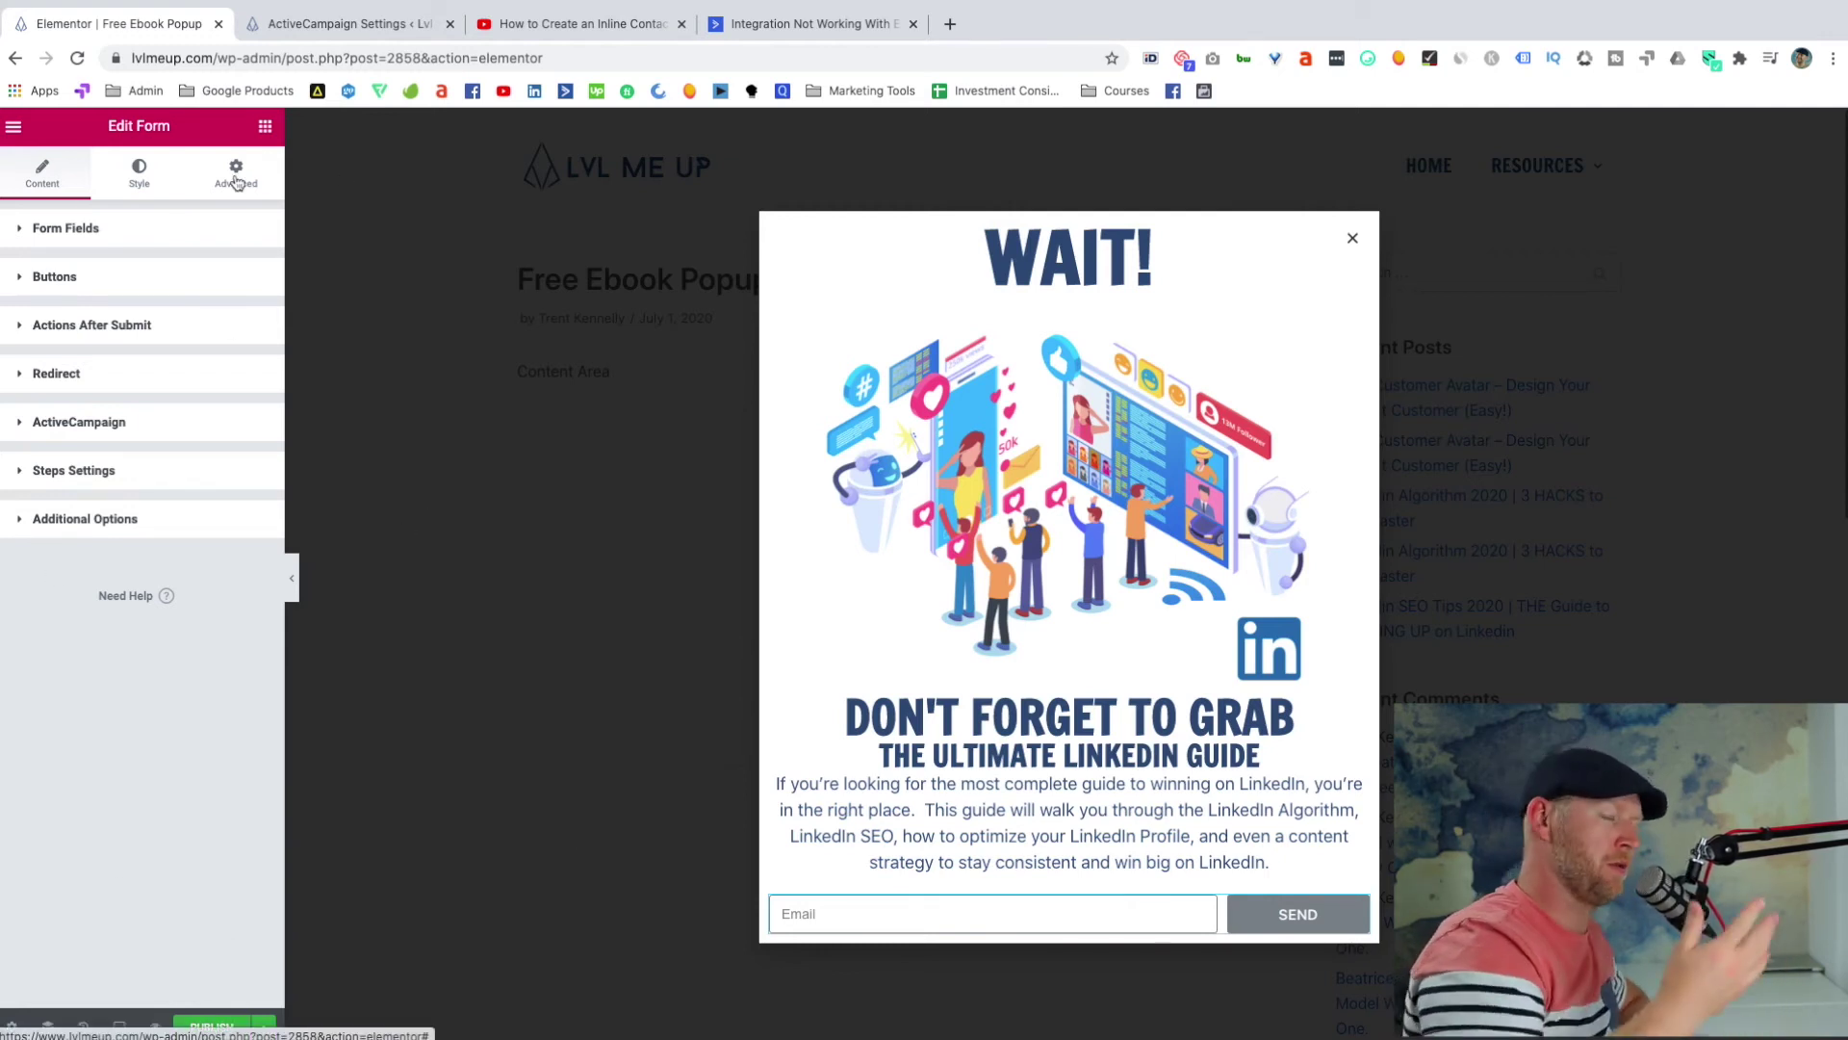
left_click(1617, 558)
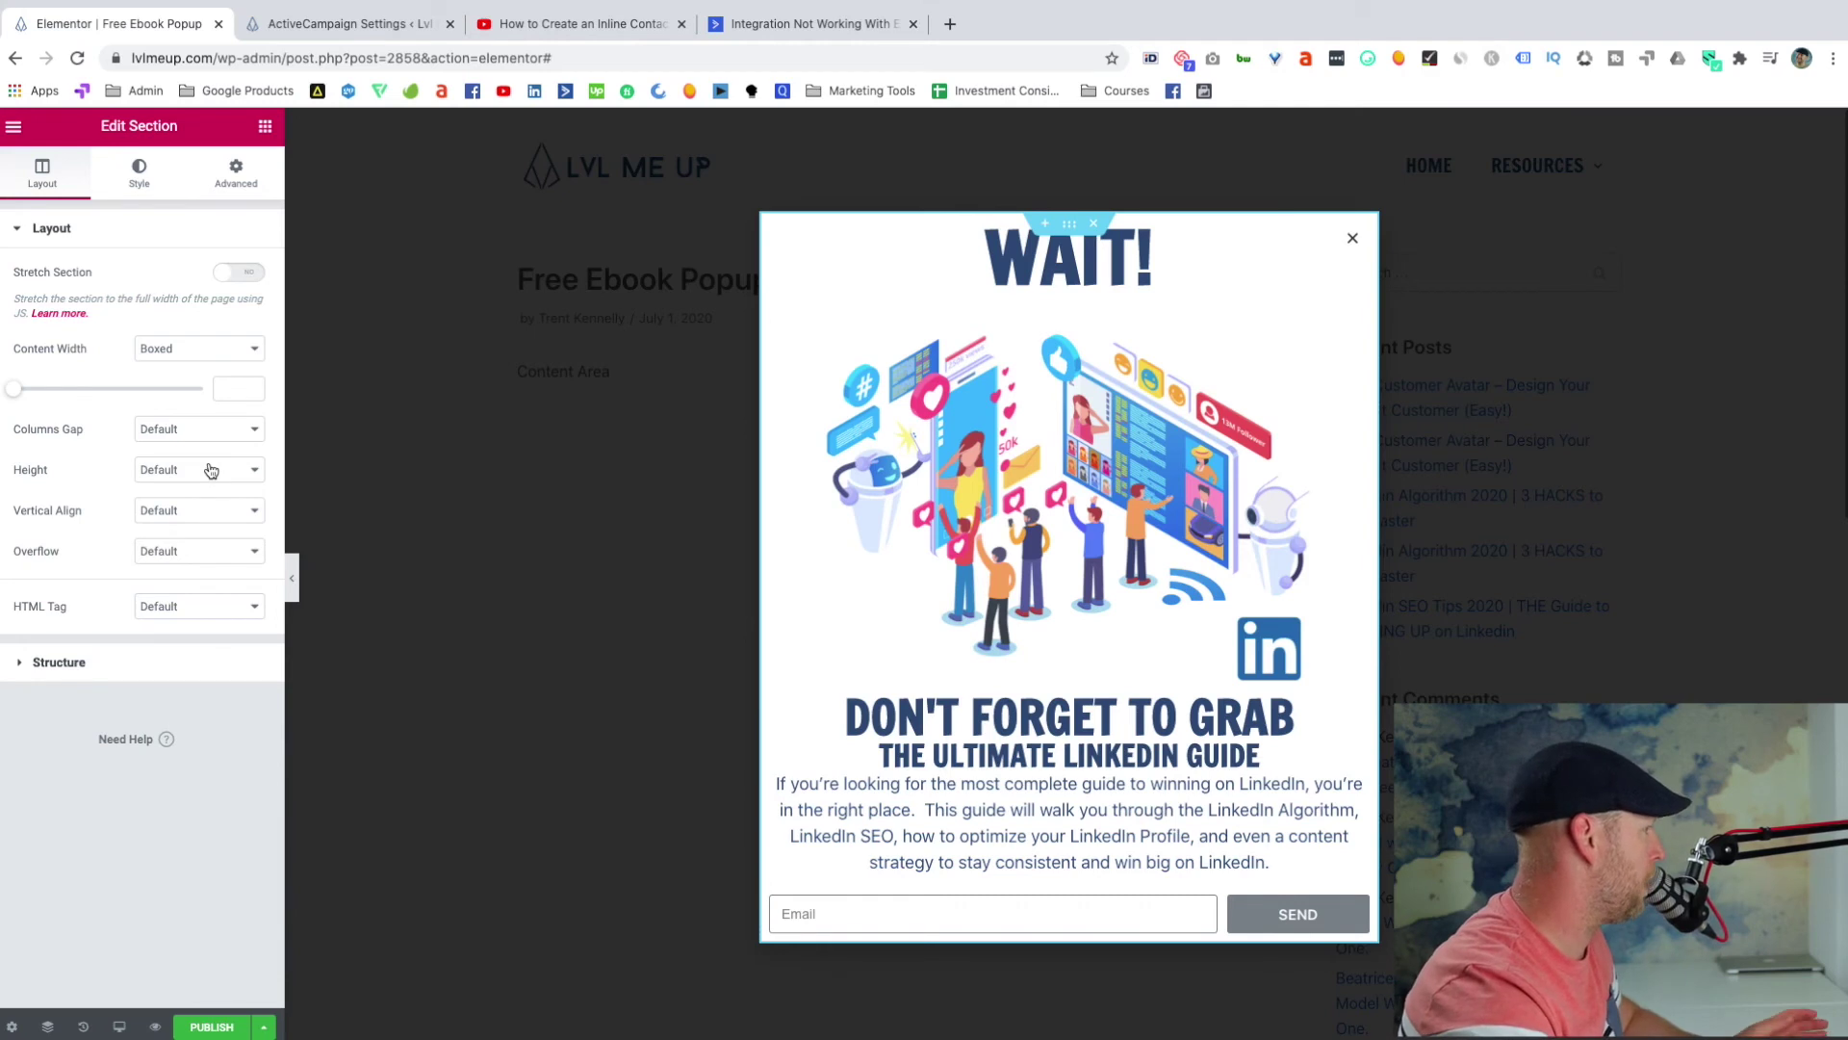
- Publish the popup with the On Page Exit Intent trigger switched on
left_click(212, 1026)
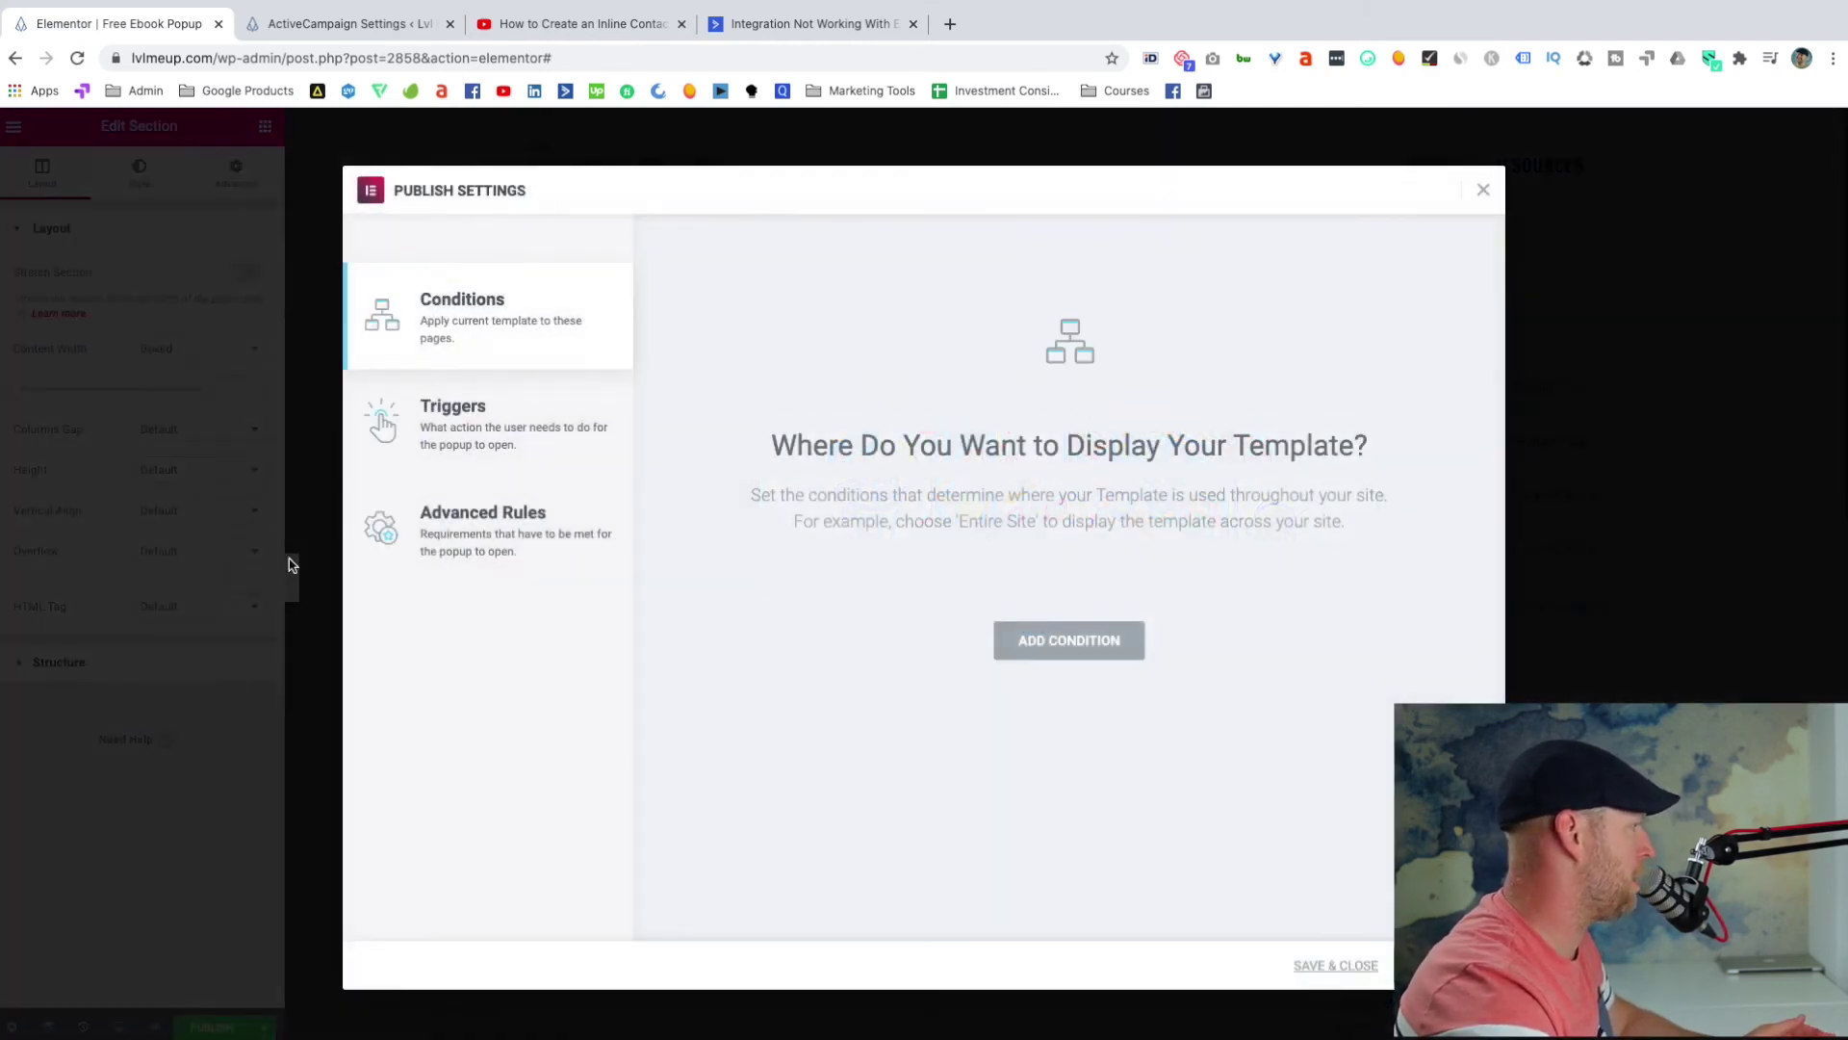
left_click(453, 419)
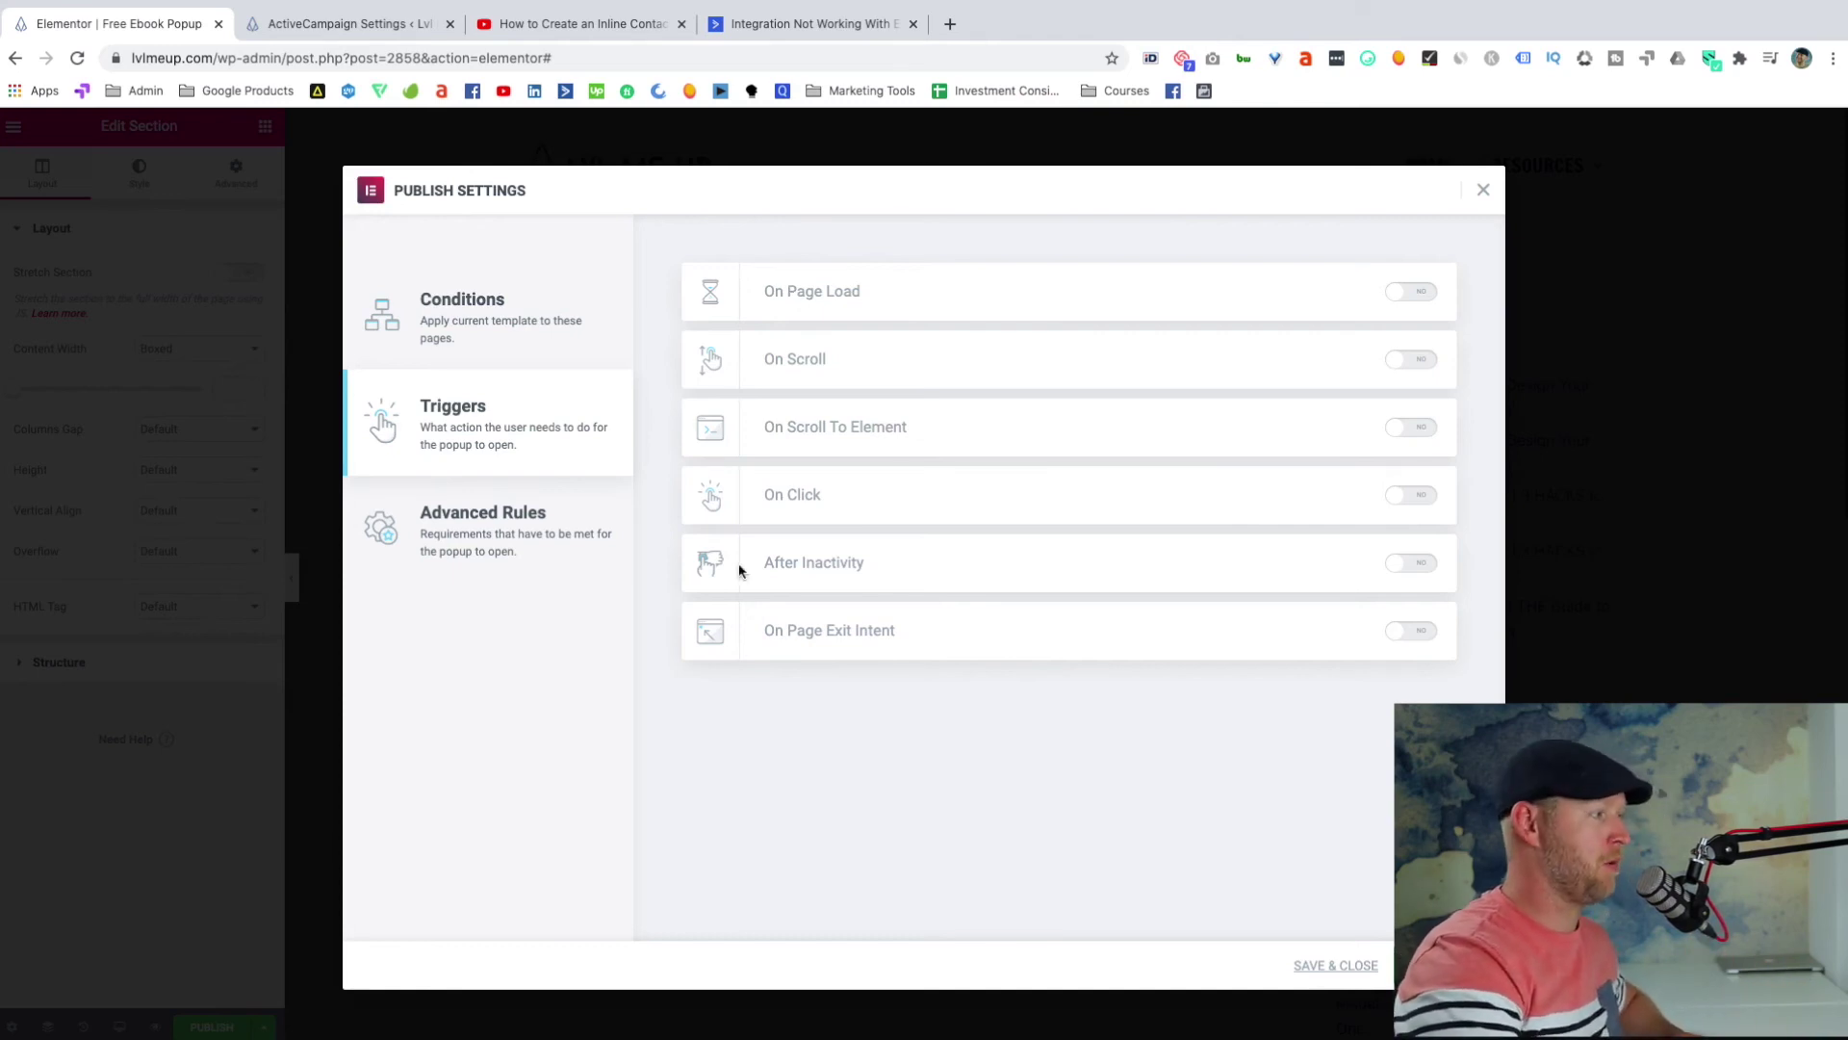
left_click(1405, 632)
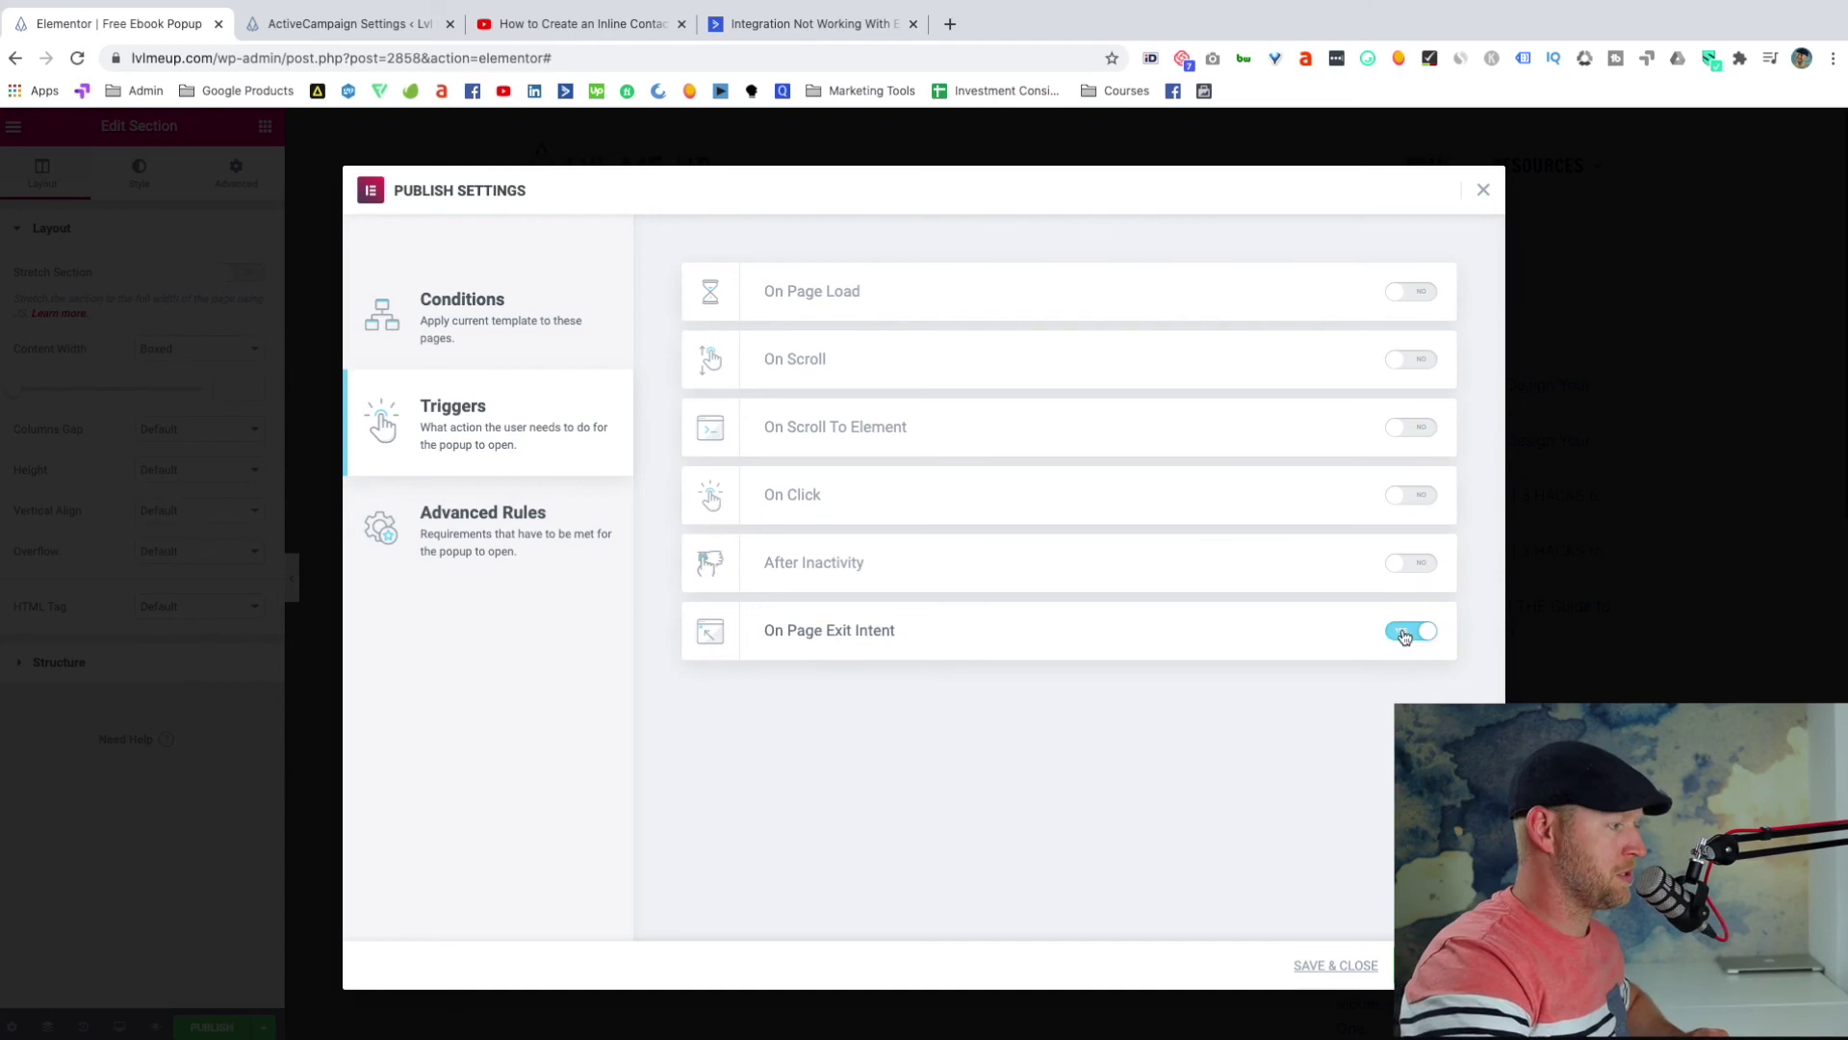
left_click(488, 530)
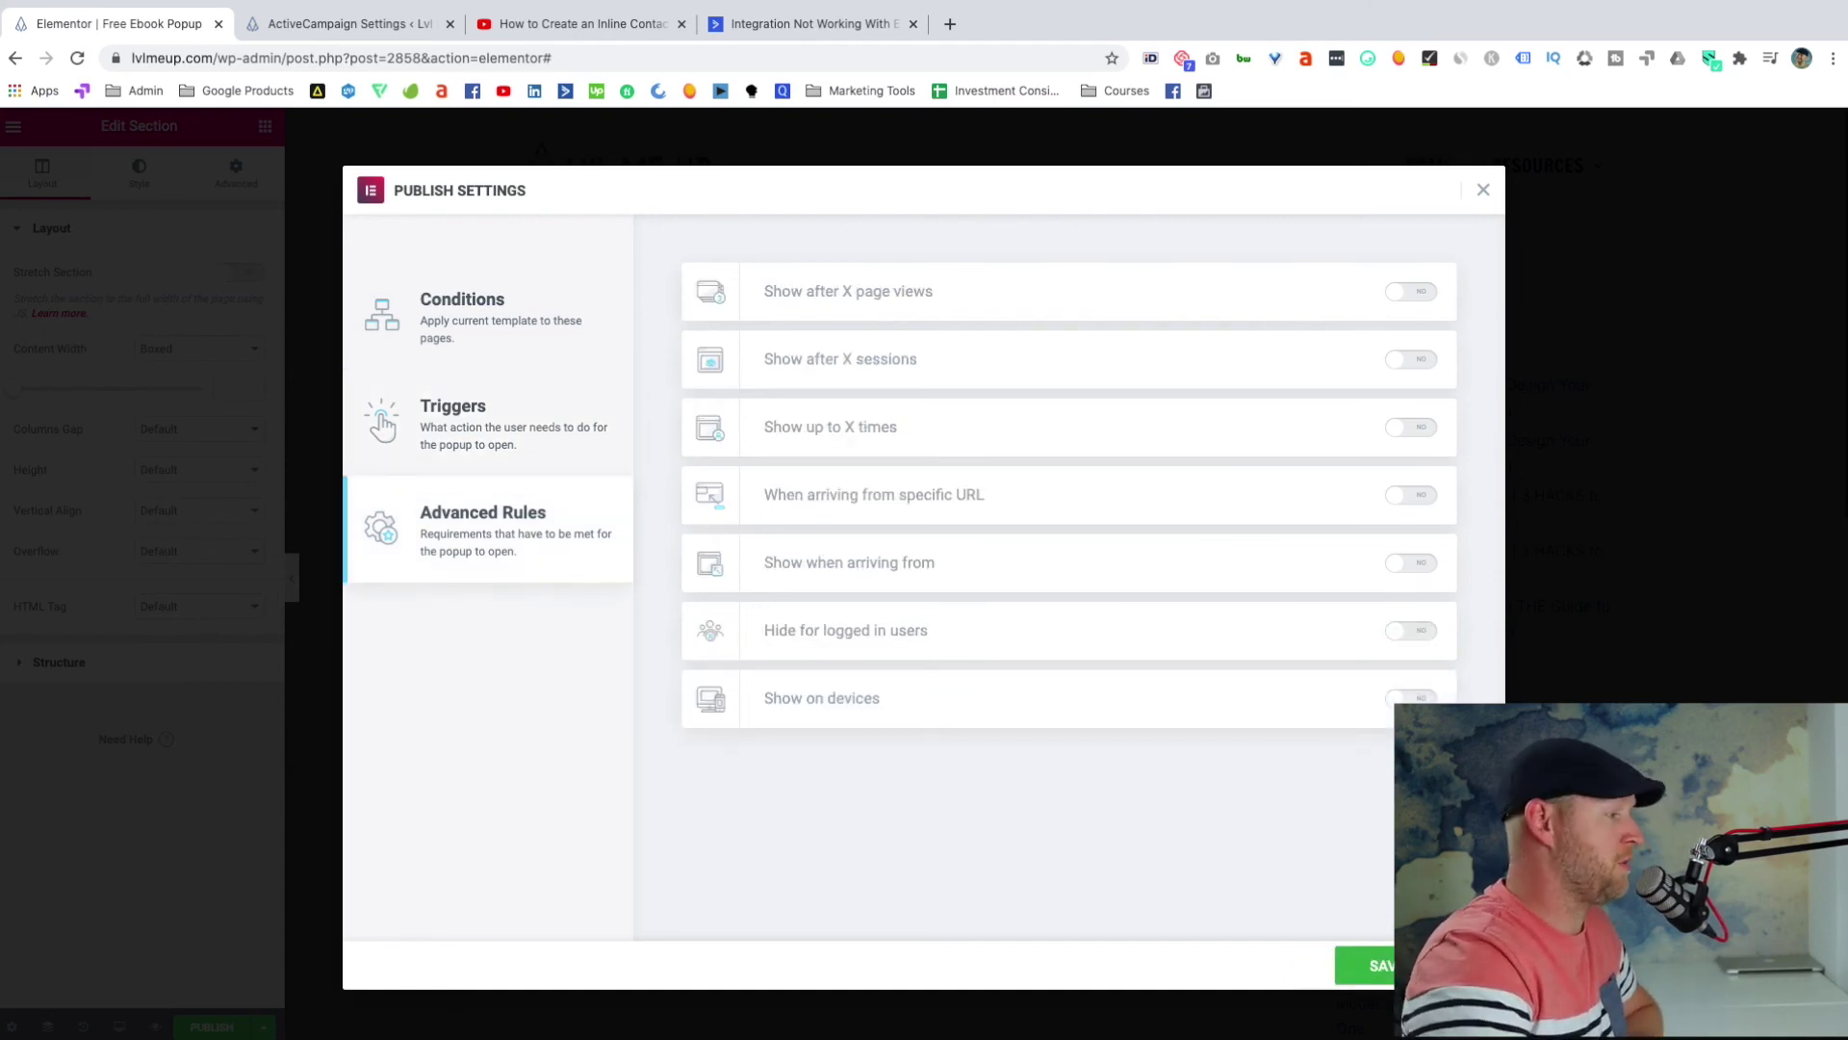
left_click(1371, 964)
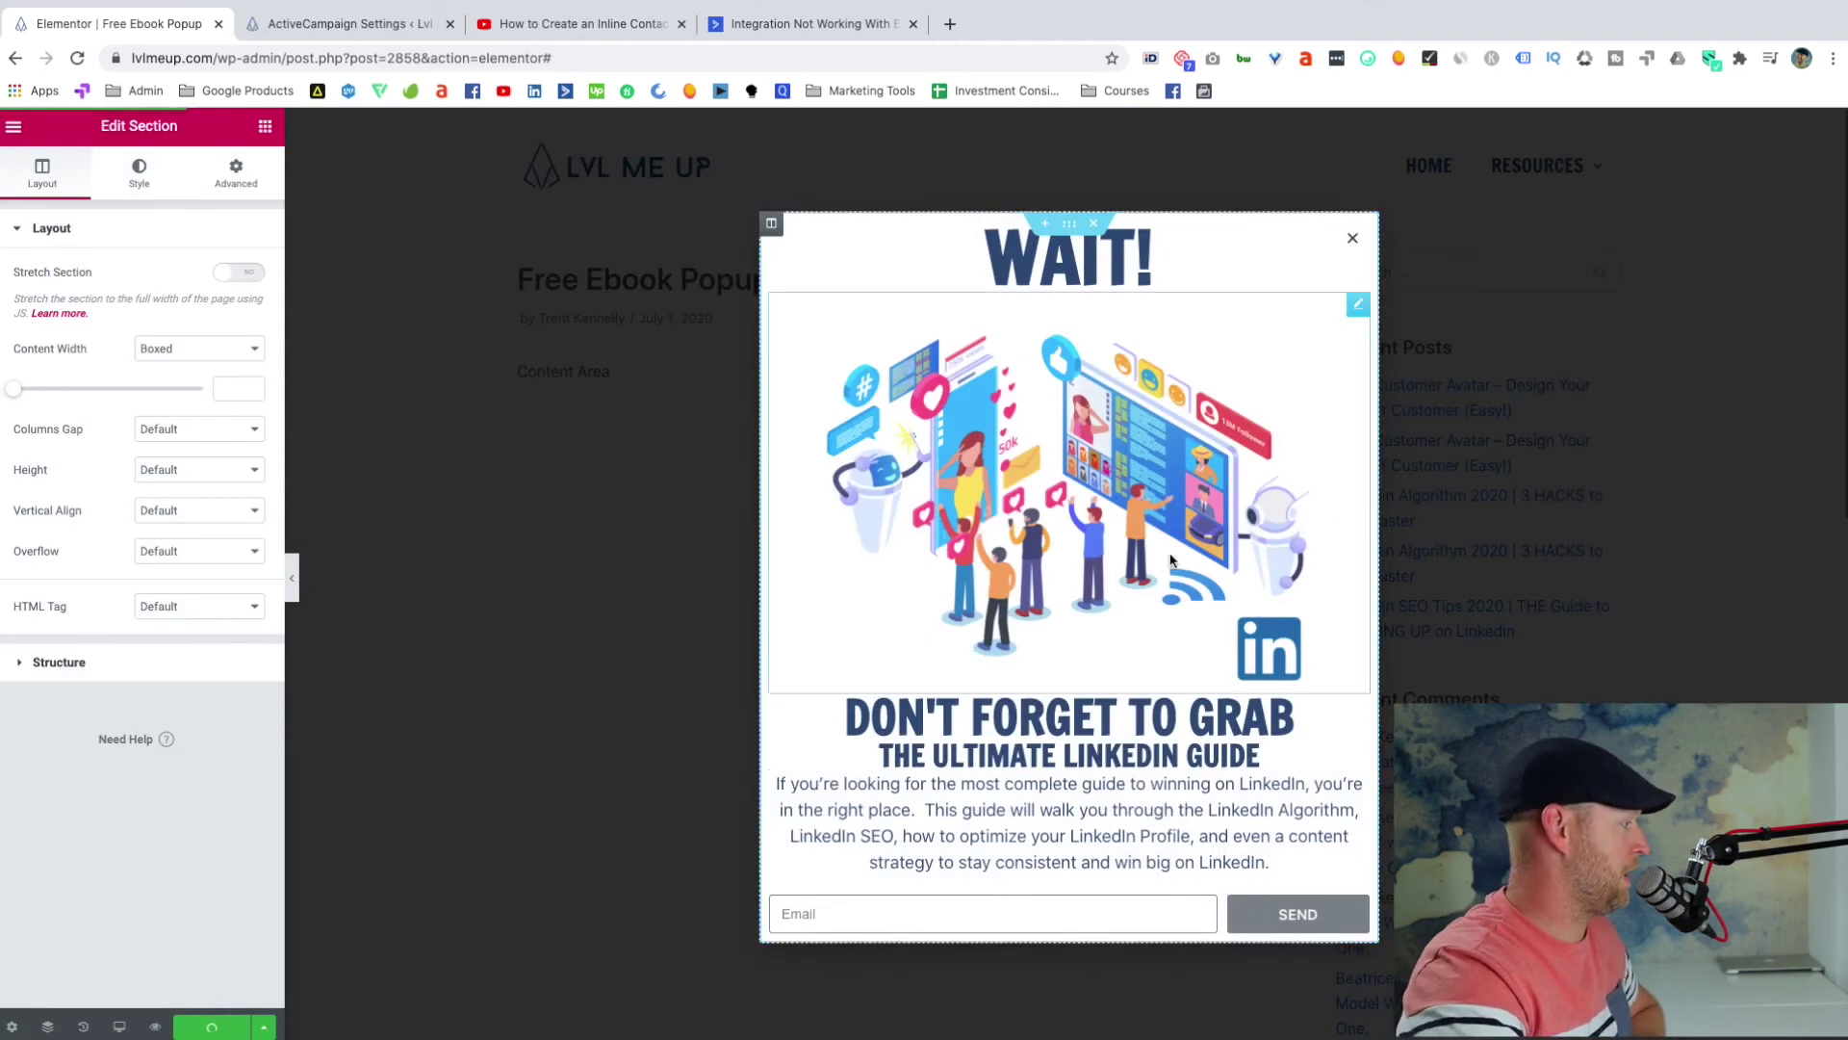
- Open the published Free Ebook Popup's live view in a new browser tab
left_click(217, 976)
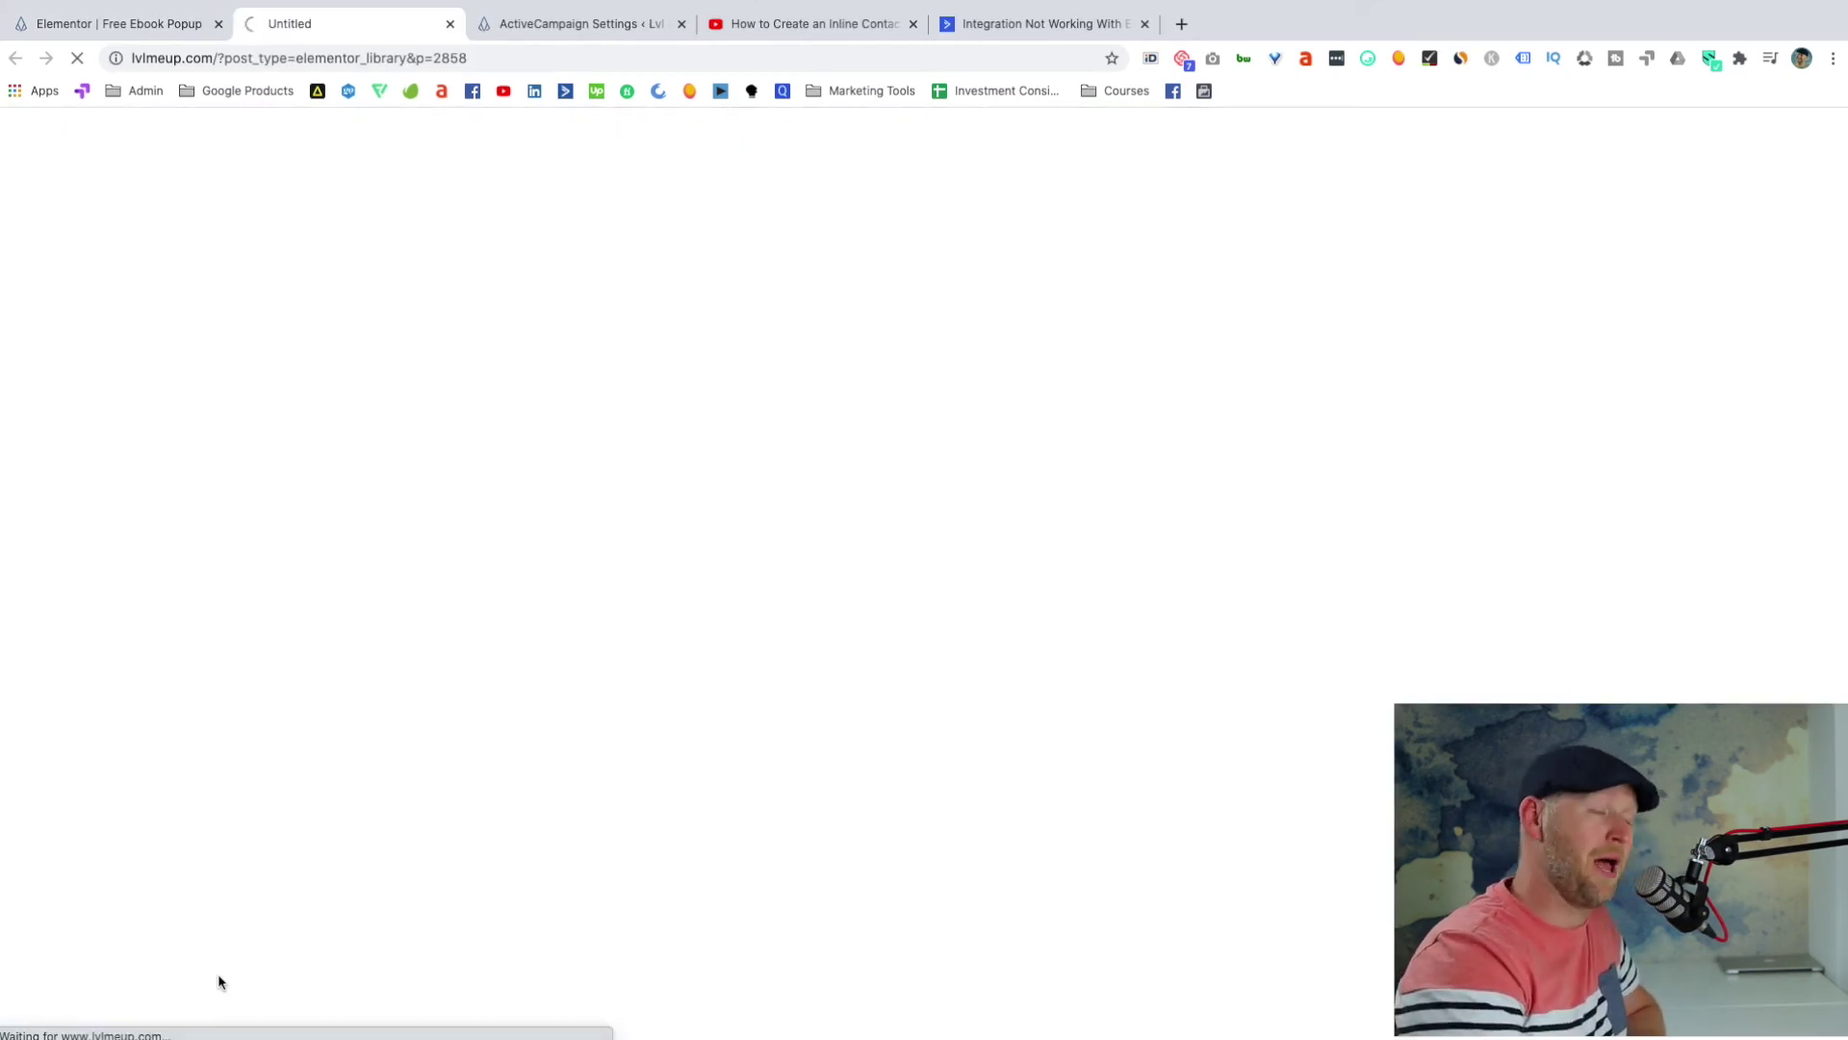